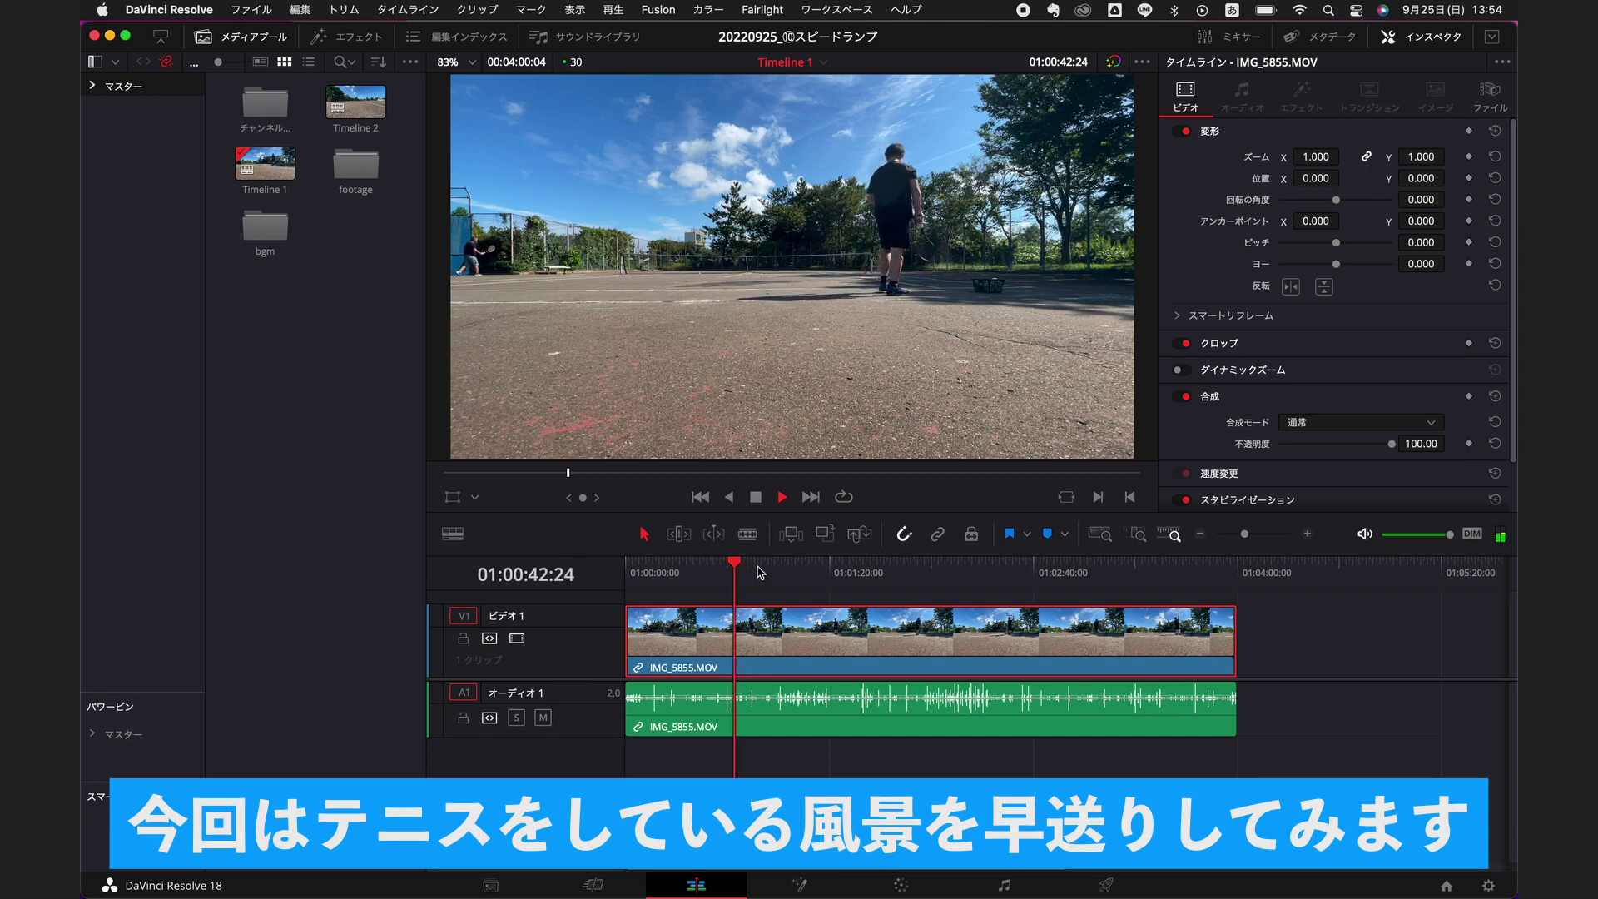
- Change IMG_5855.MOV to 200% speed with Ripple Timeline on, then check its new ~2:29 end
key("space")
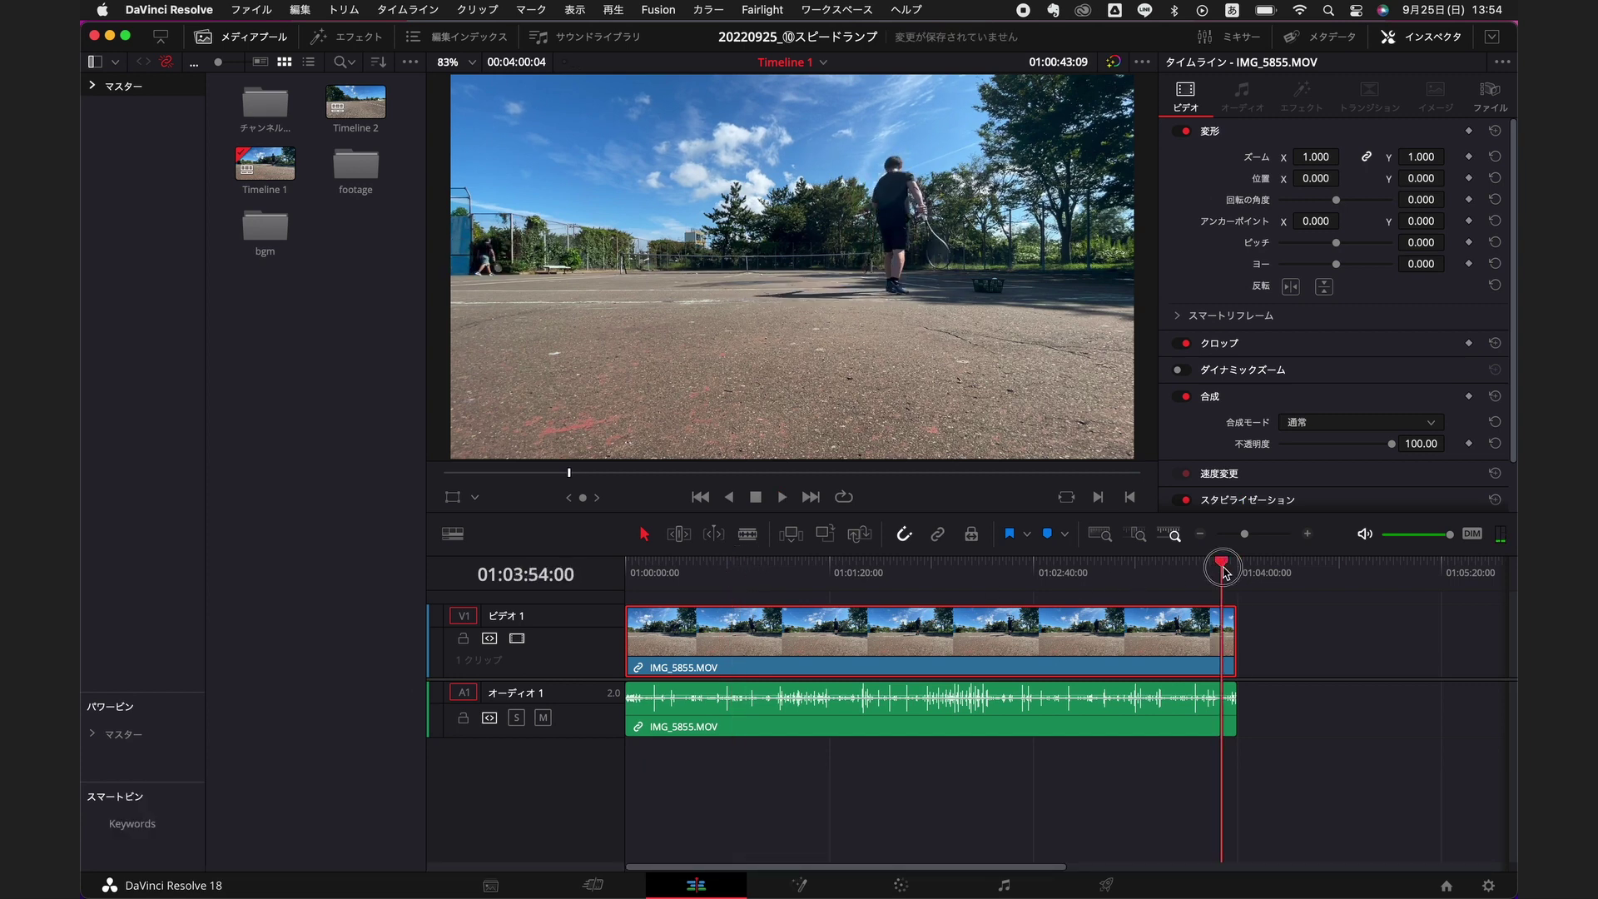
left_click_drag(1222, 570, 1238, 571)
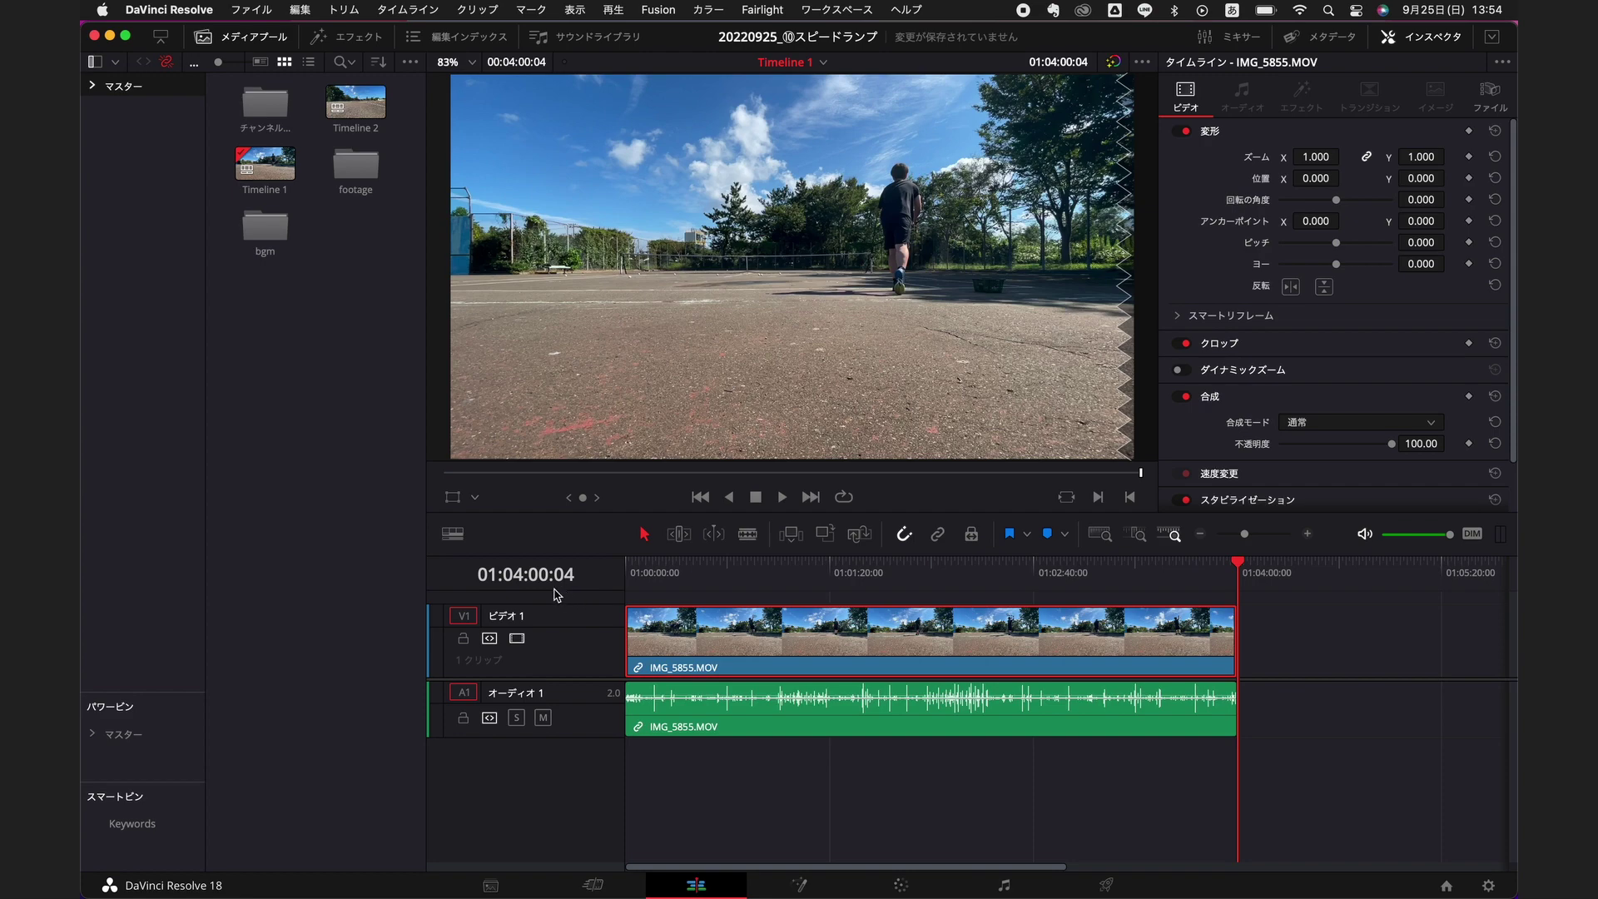
right_click(893, 641)
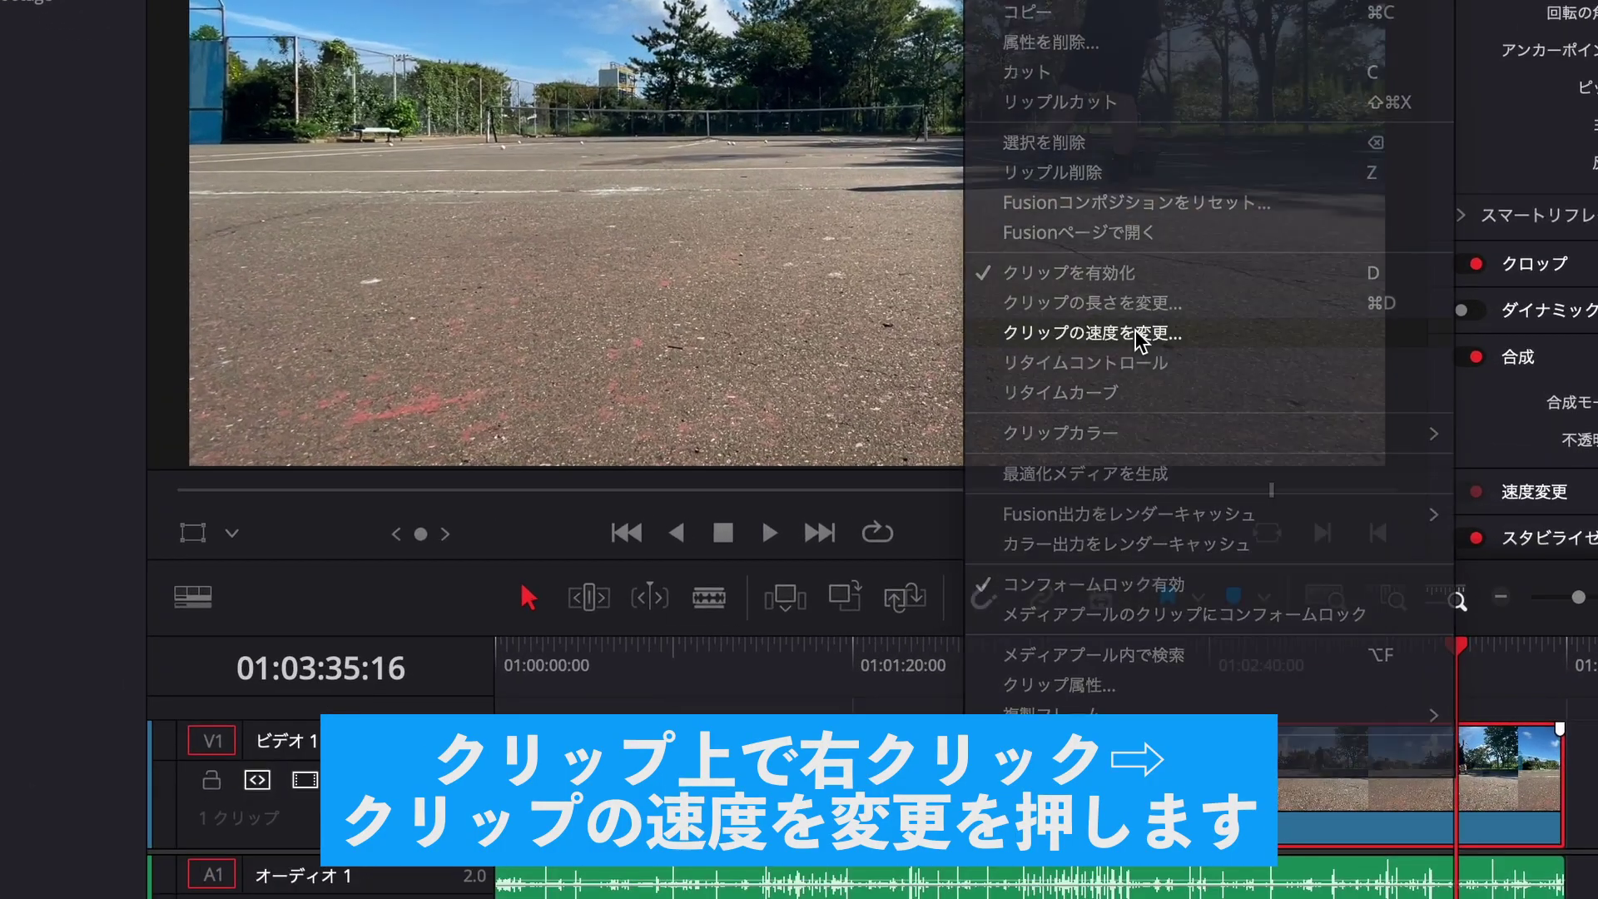
left_click(1142, 334)
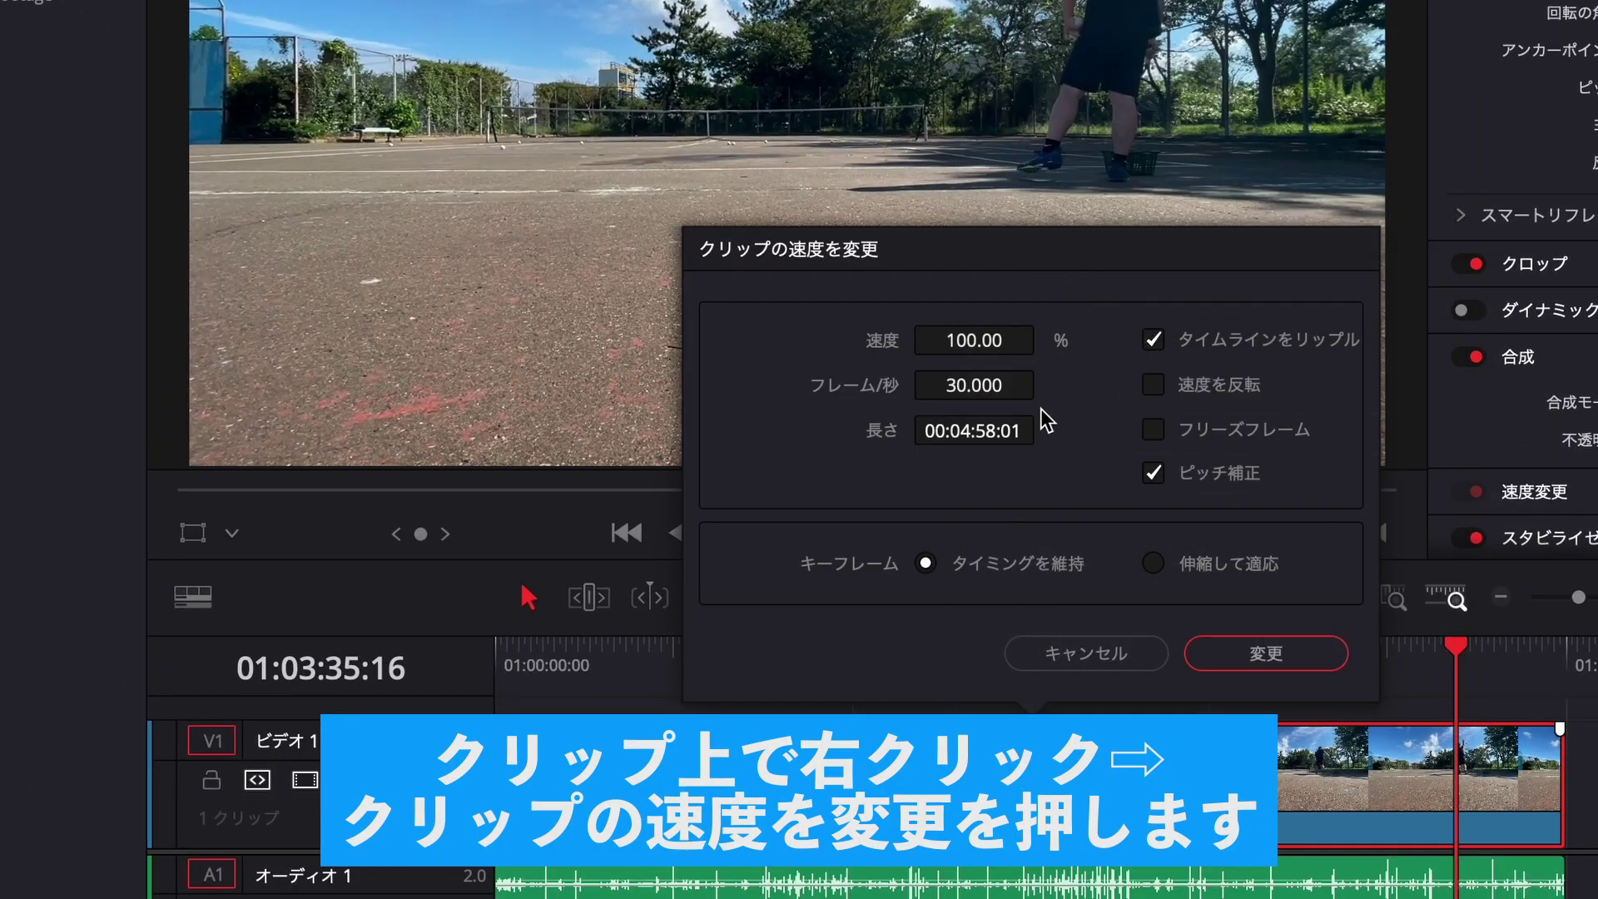
left_click(976, 340)
type("200")
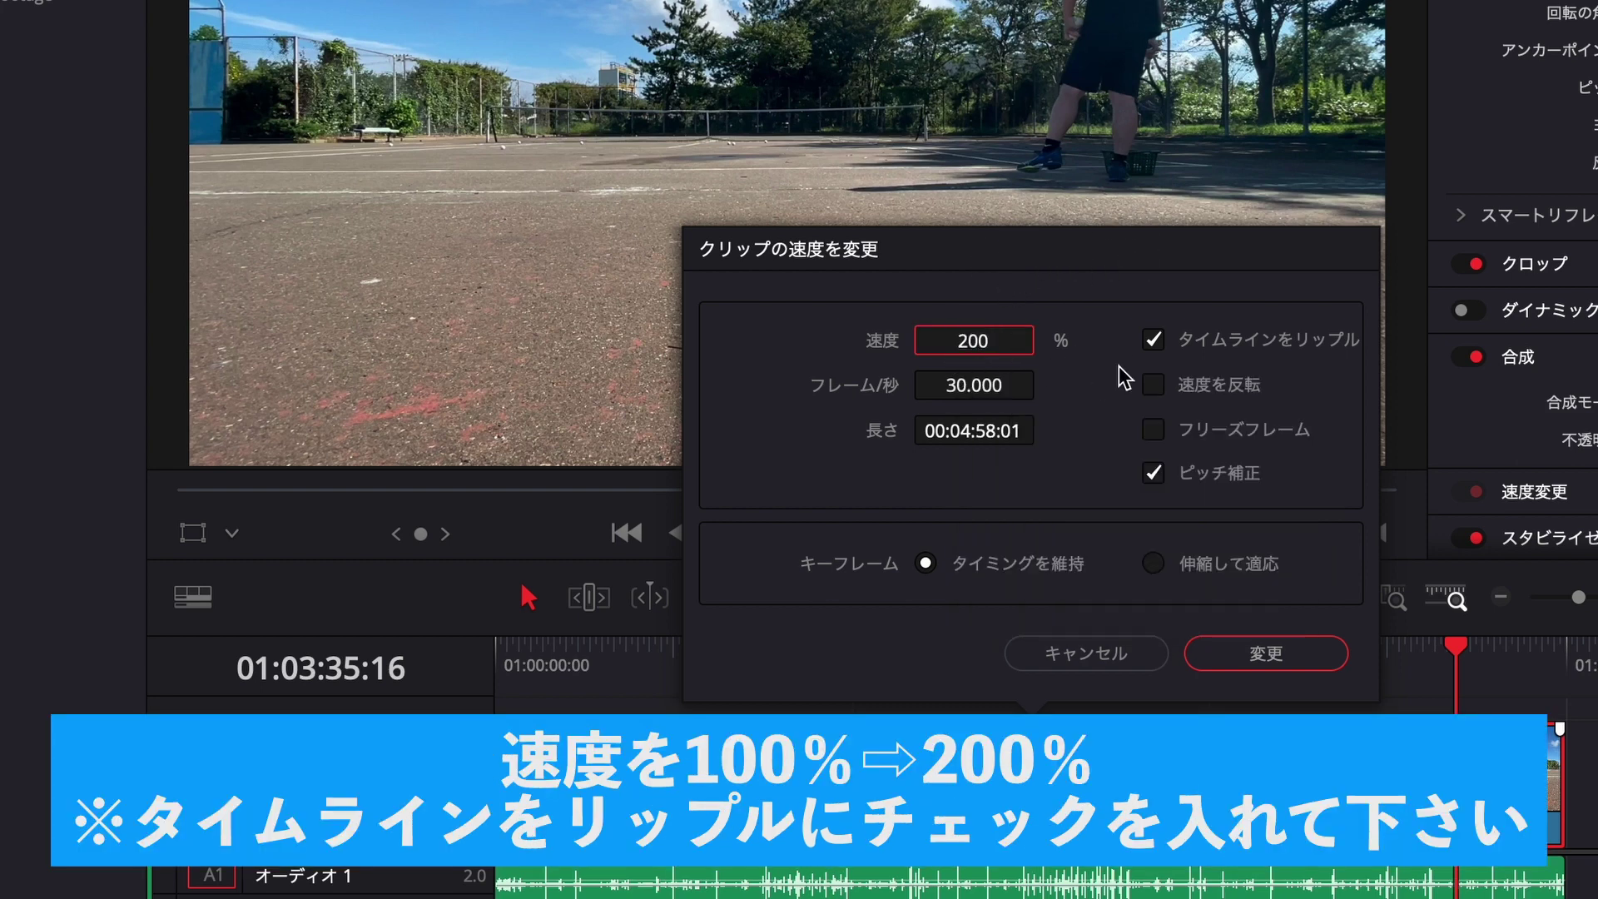
key("Tab")
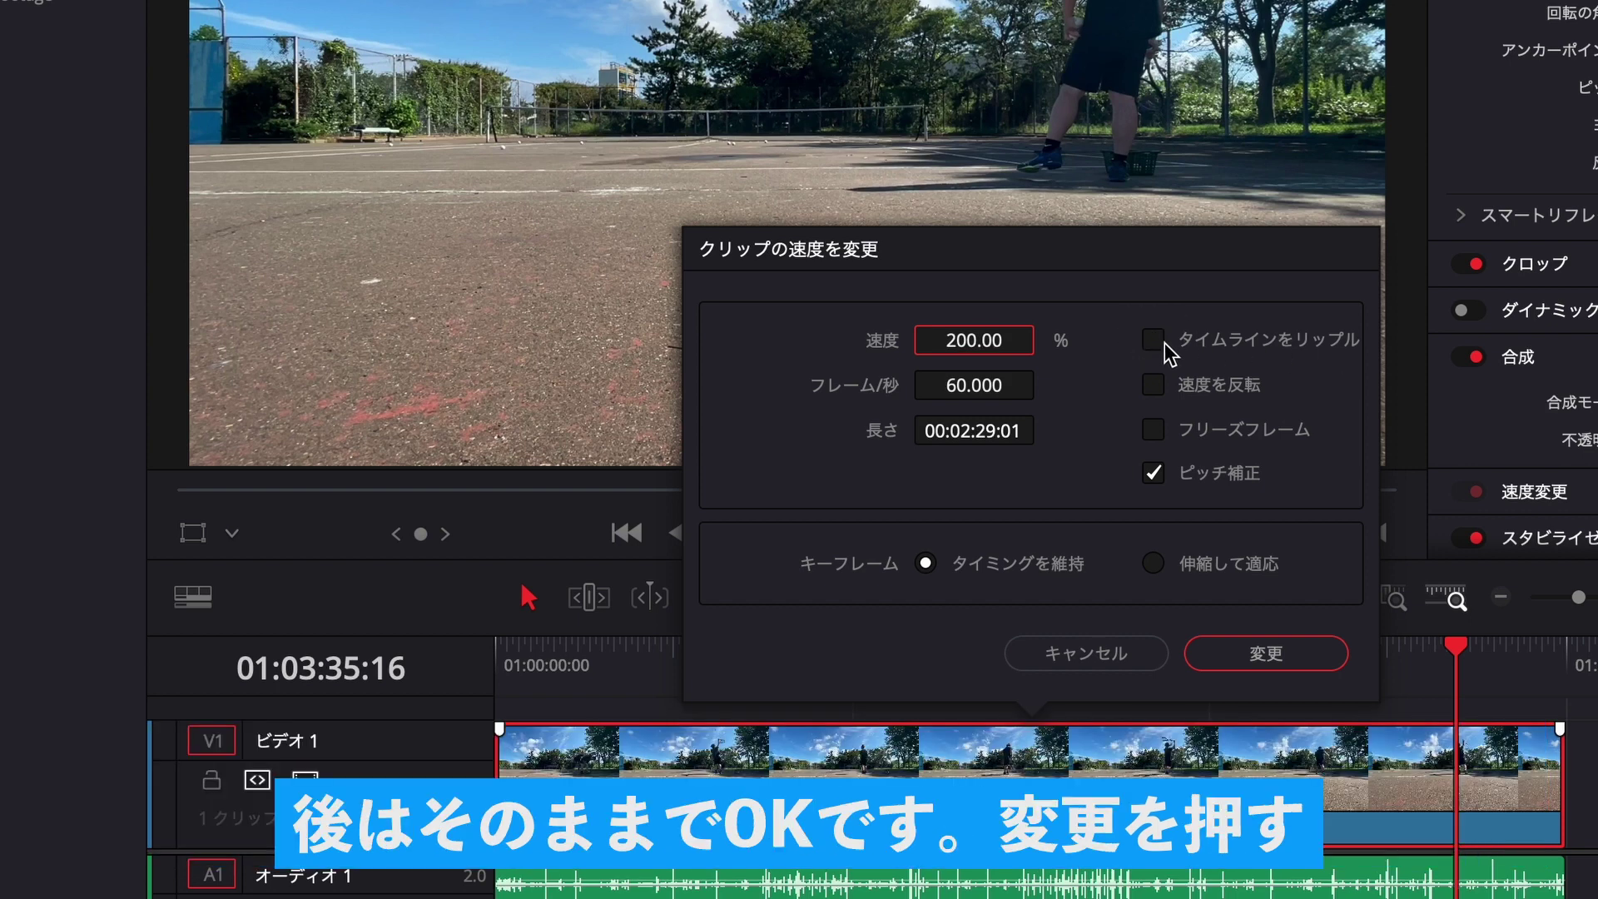
left_click(1154, 340)
left_click(1232, 656)
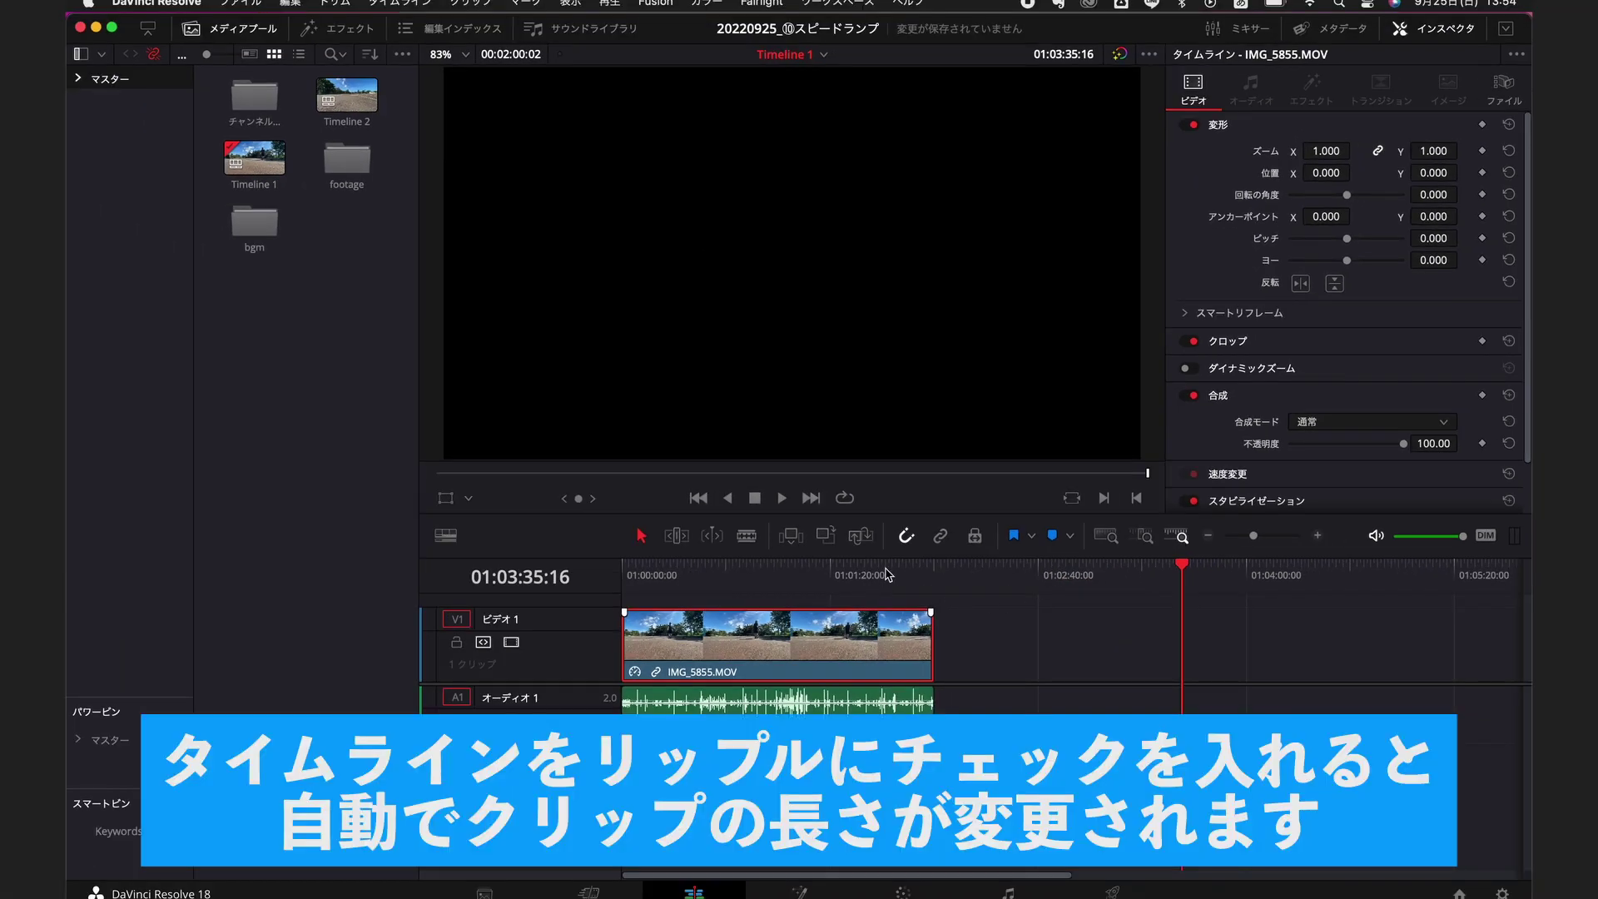
left_click_drag(888, 575, 934, 574)
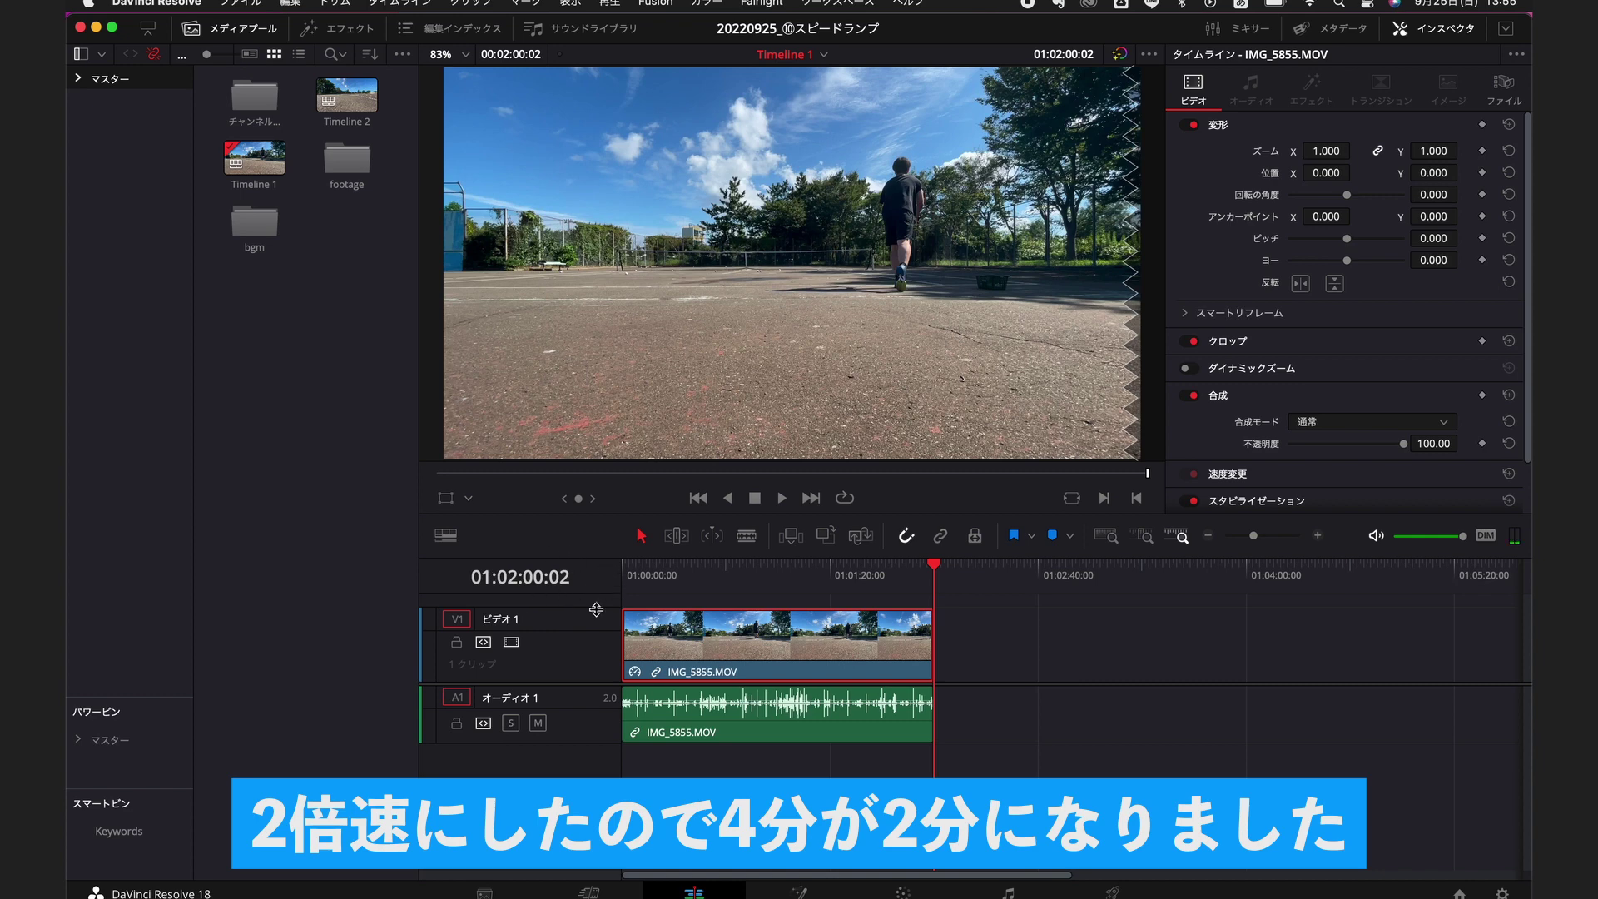
- Play back the 200% tennis clip from near its start
left_click(682, 572)
key("space")
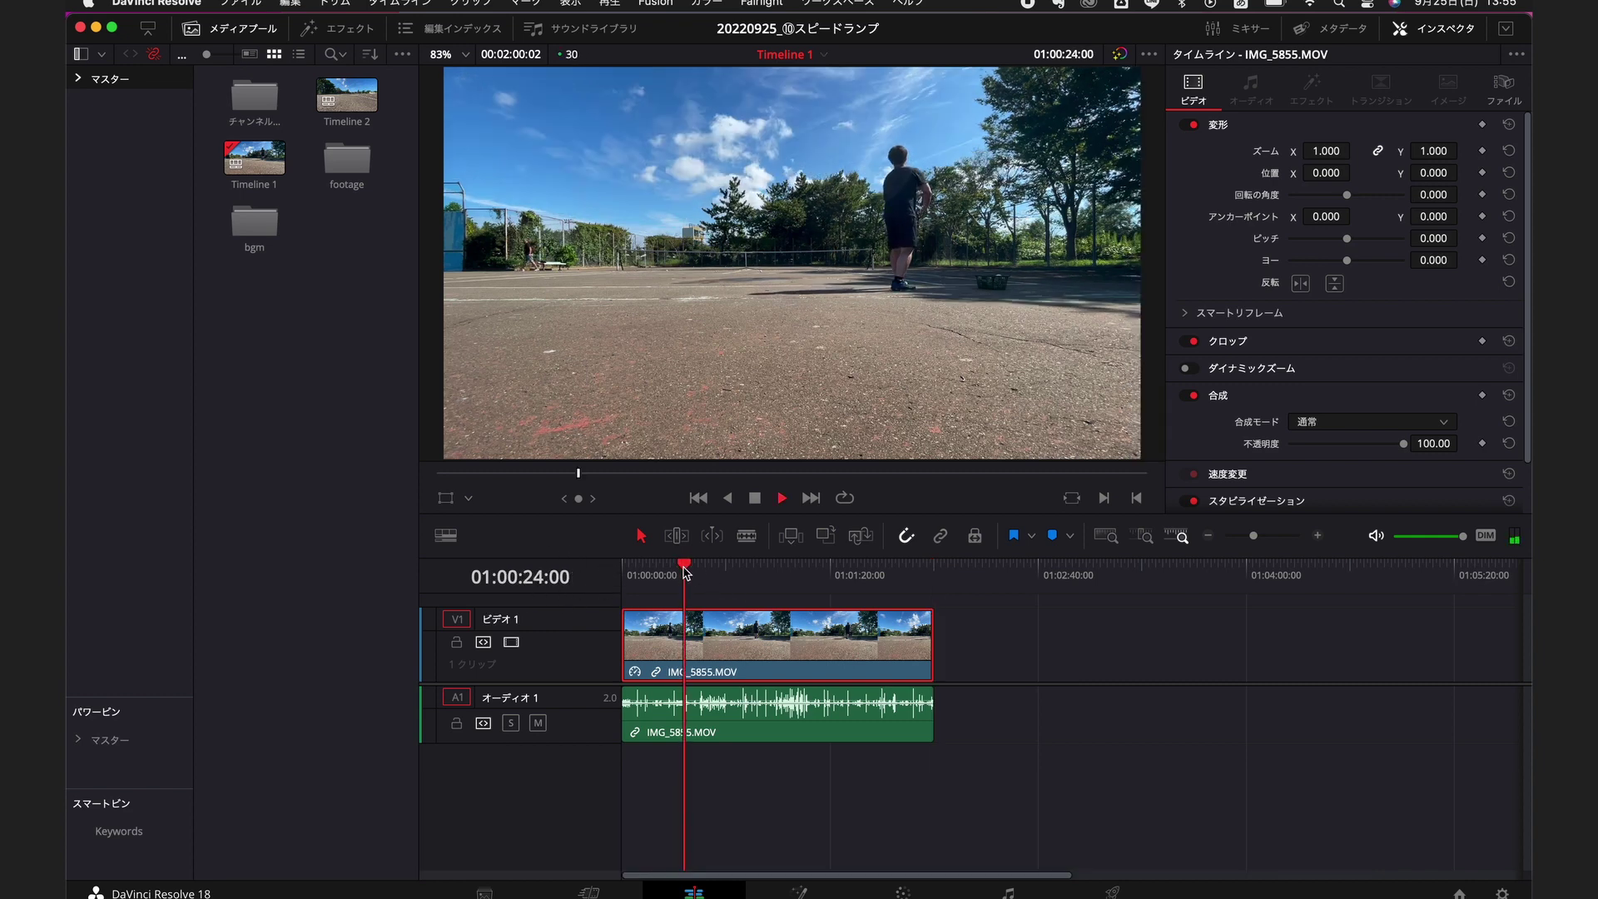
key("space")
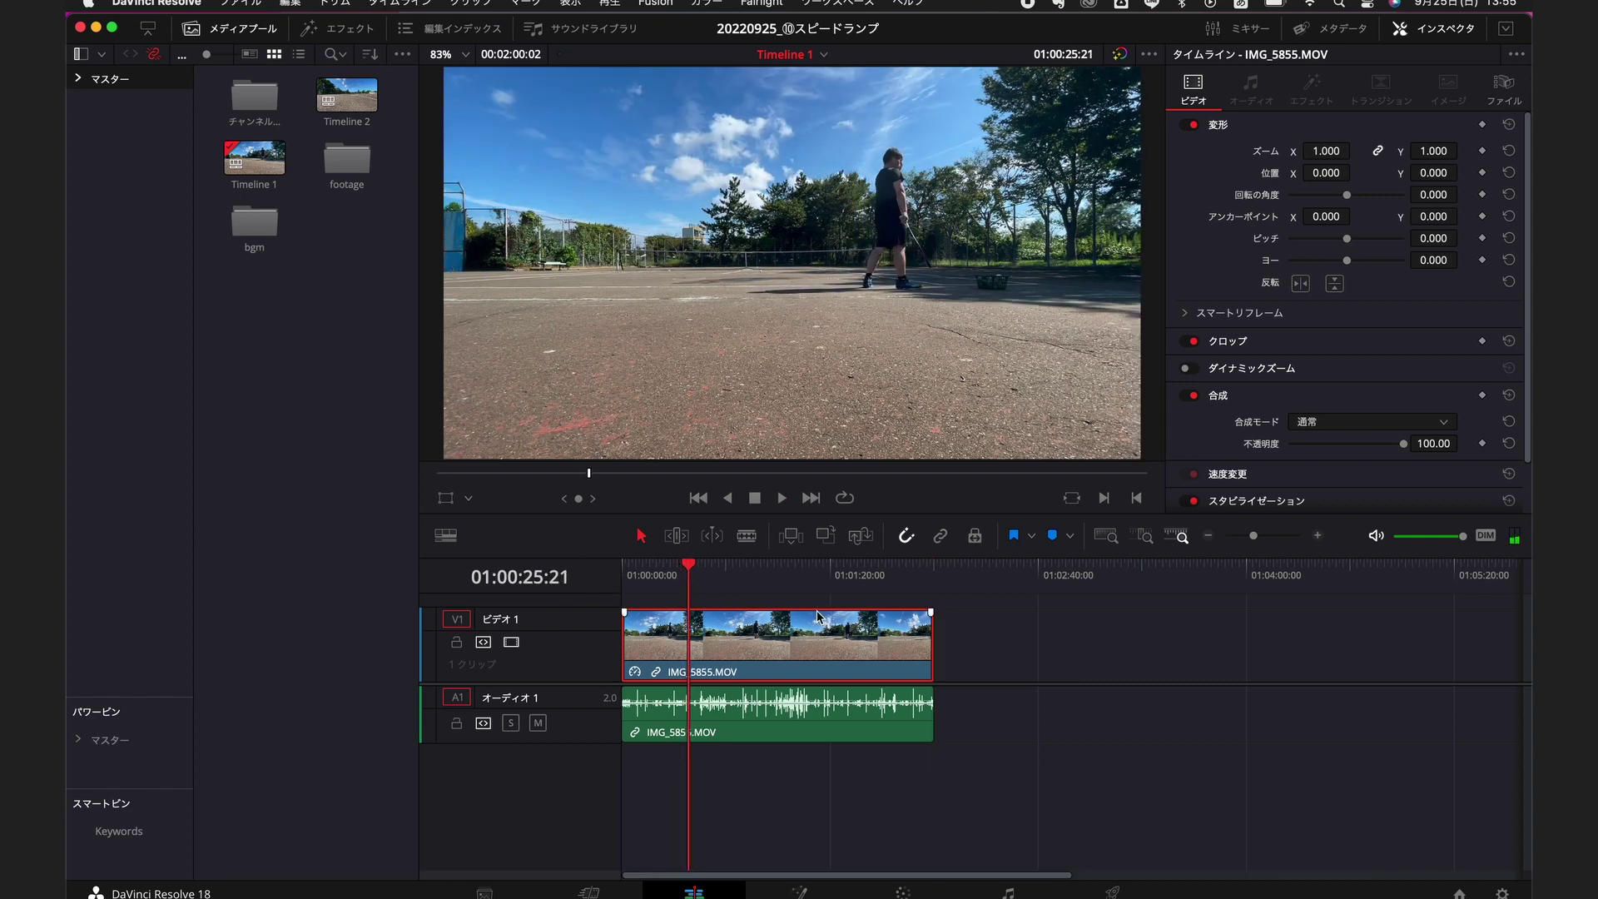
- Change the tennis clip's speed from 200 to 400 percent
right_click(817, 620)
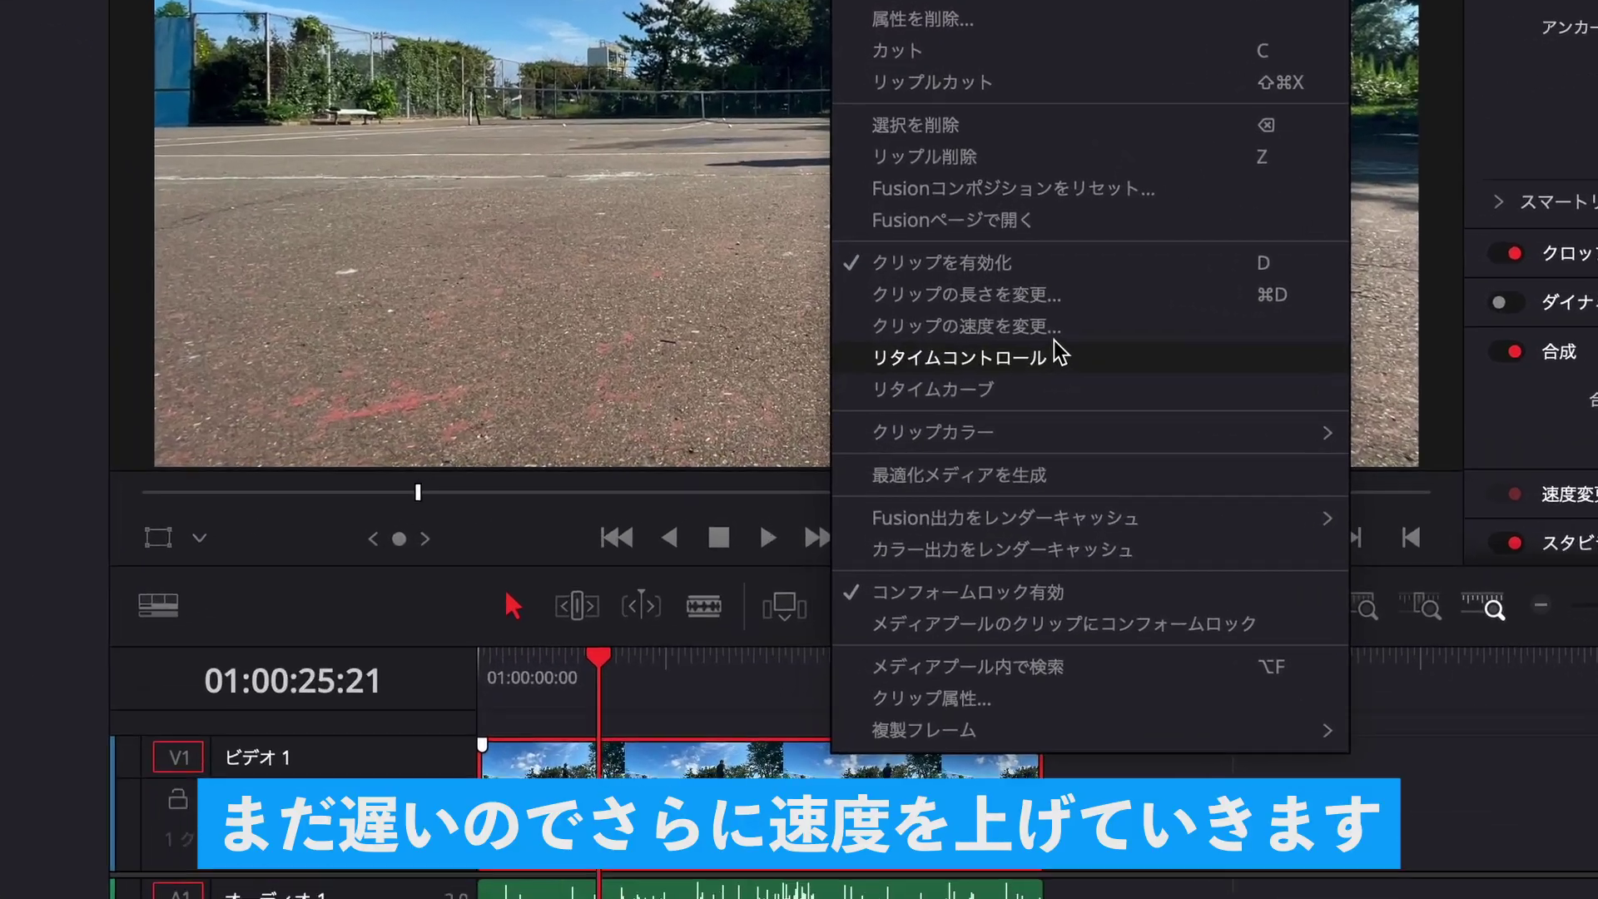
left_click(941, 385)
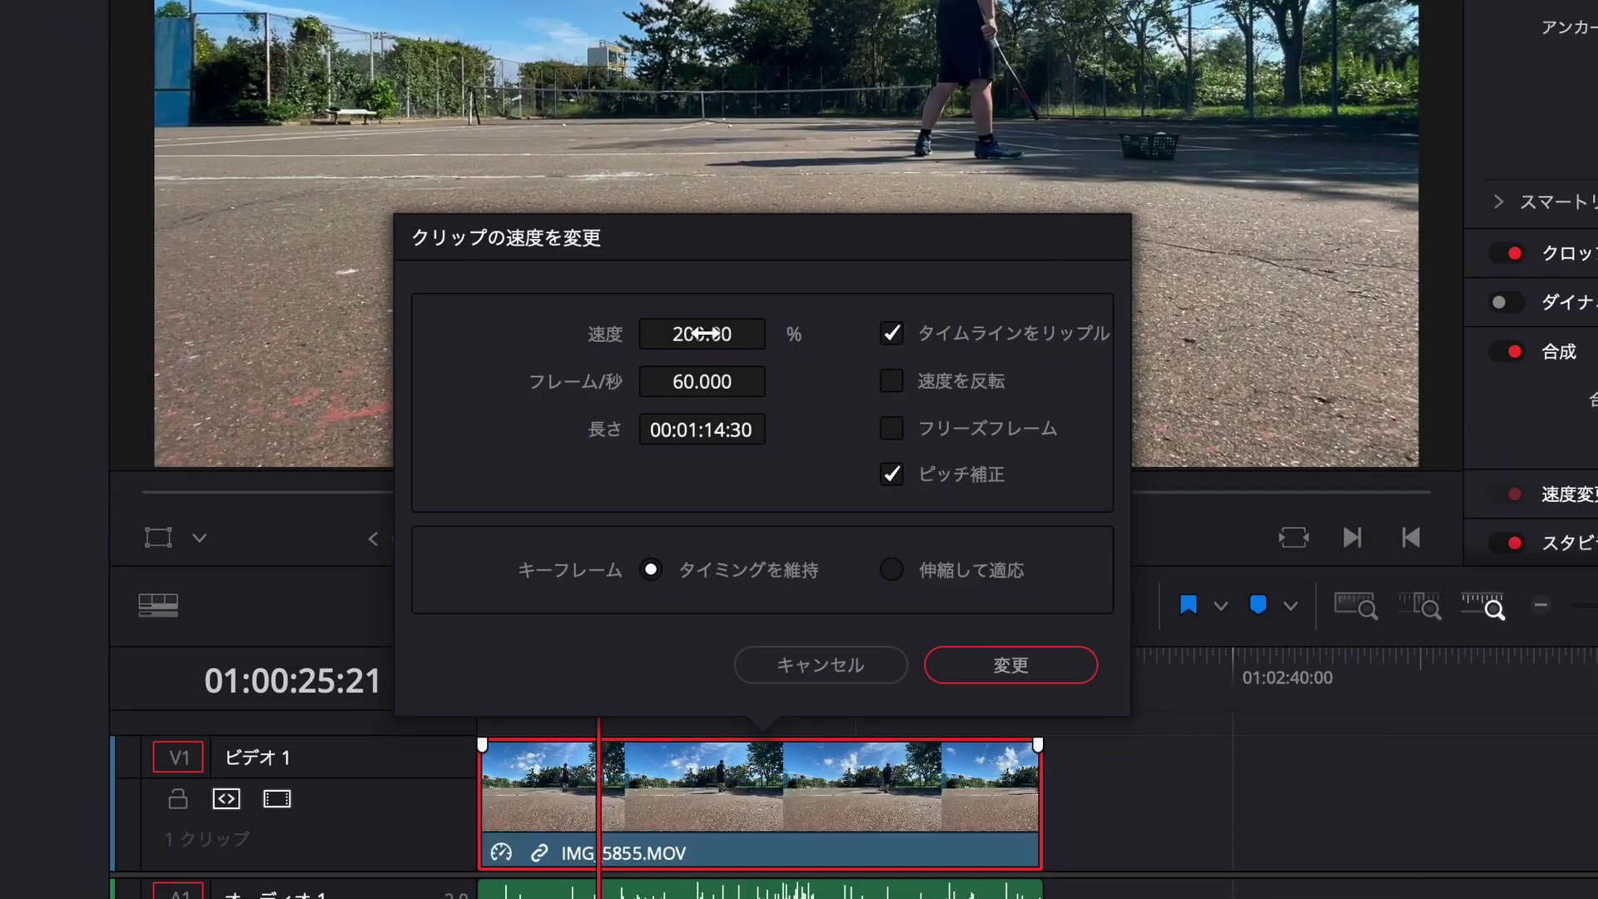
left_click(704, 333)
key("BackSpace")
type("400")
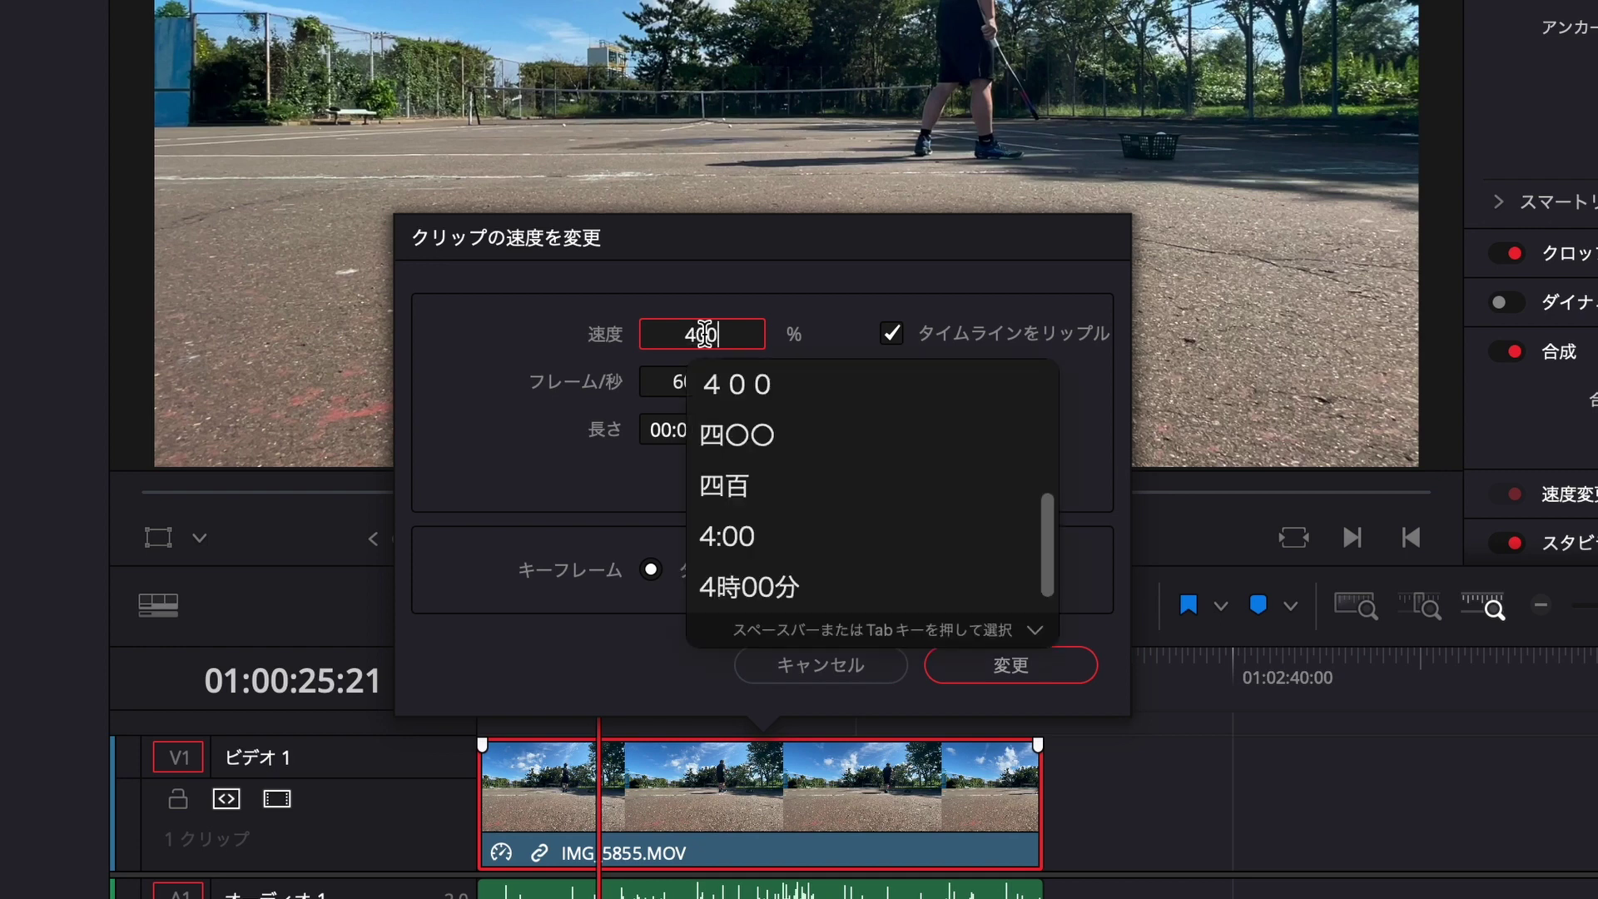
key("Return")
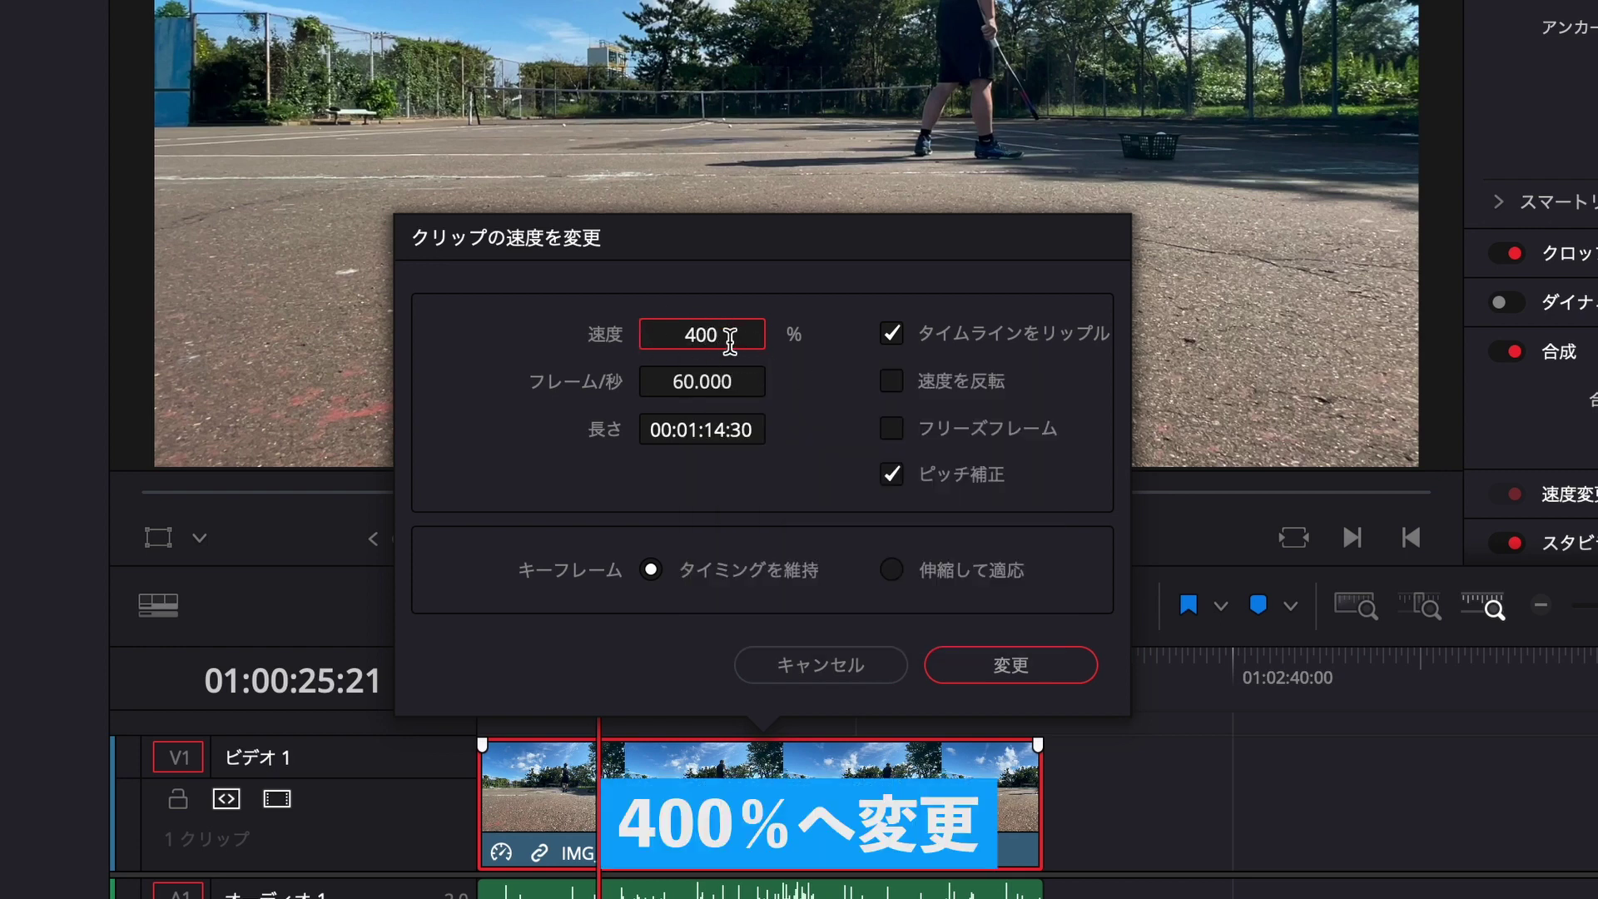
left_click(1015, 676)
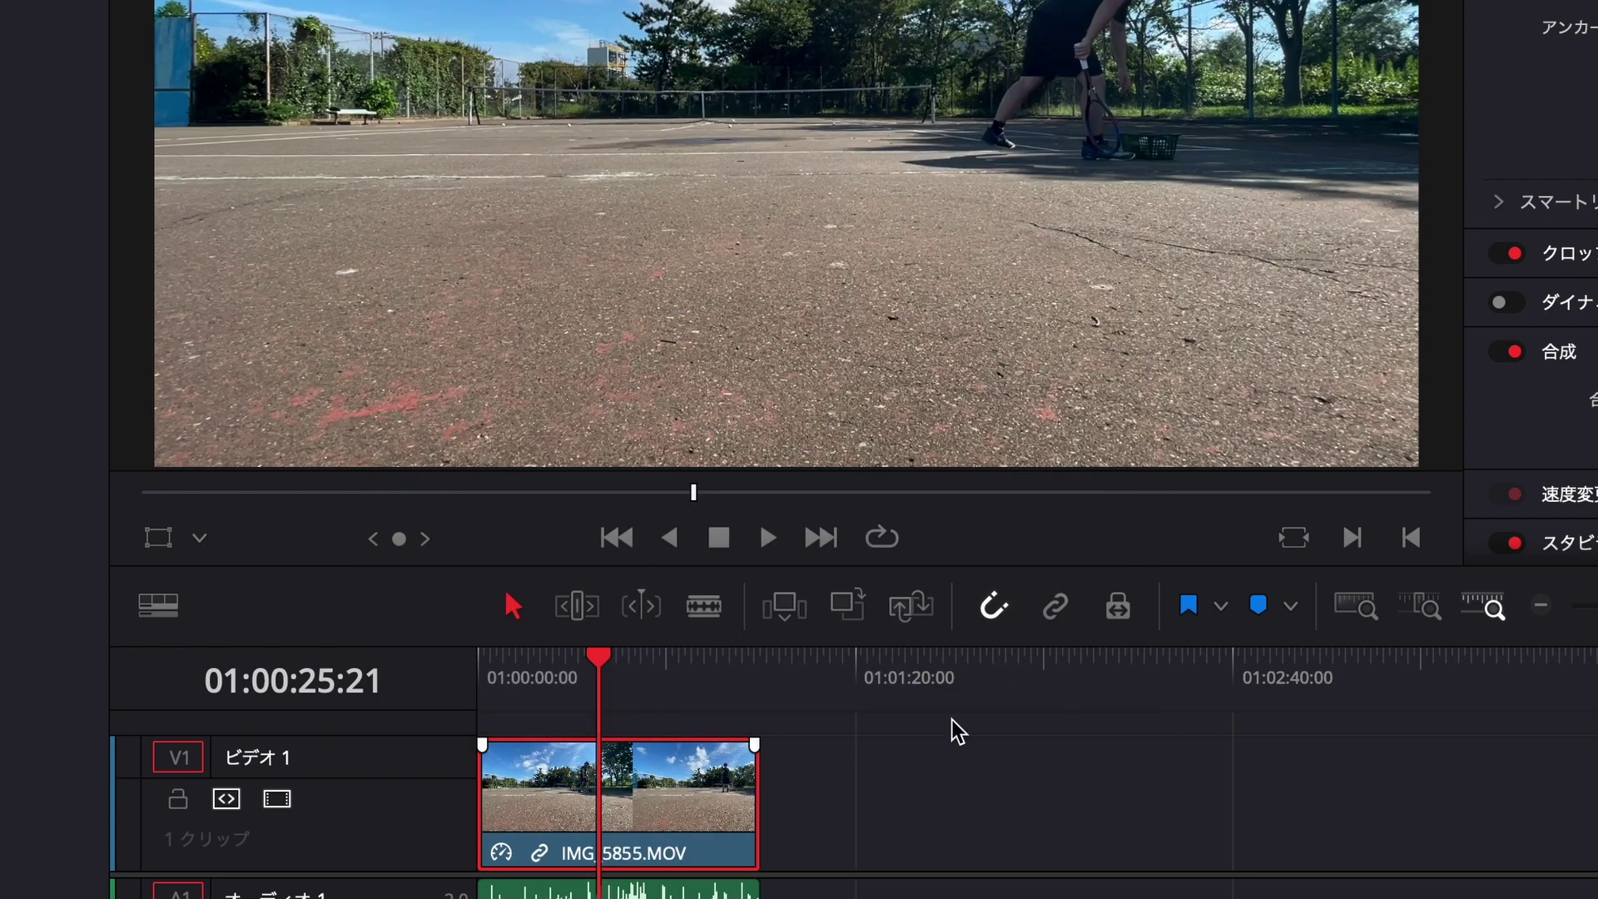
- Check the clip now ends at 01:01:00:01 and play it from the start
left_click(737, 672)
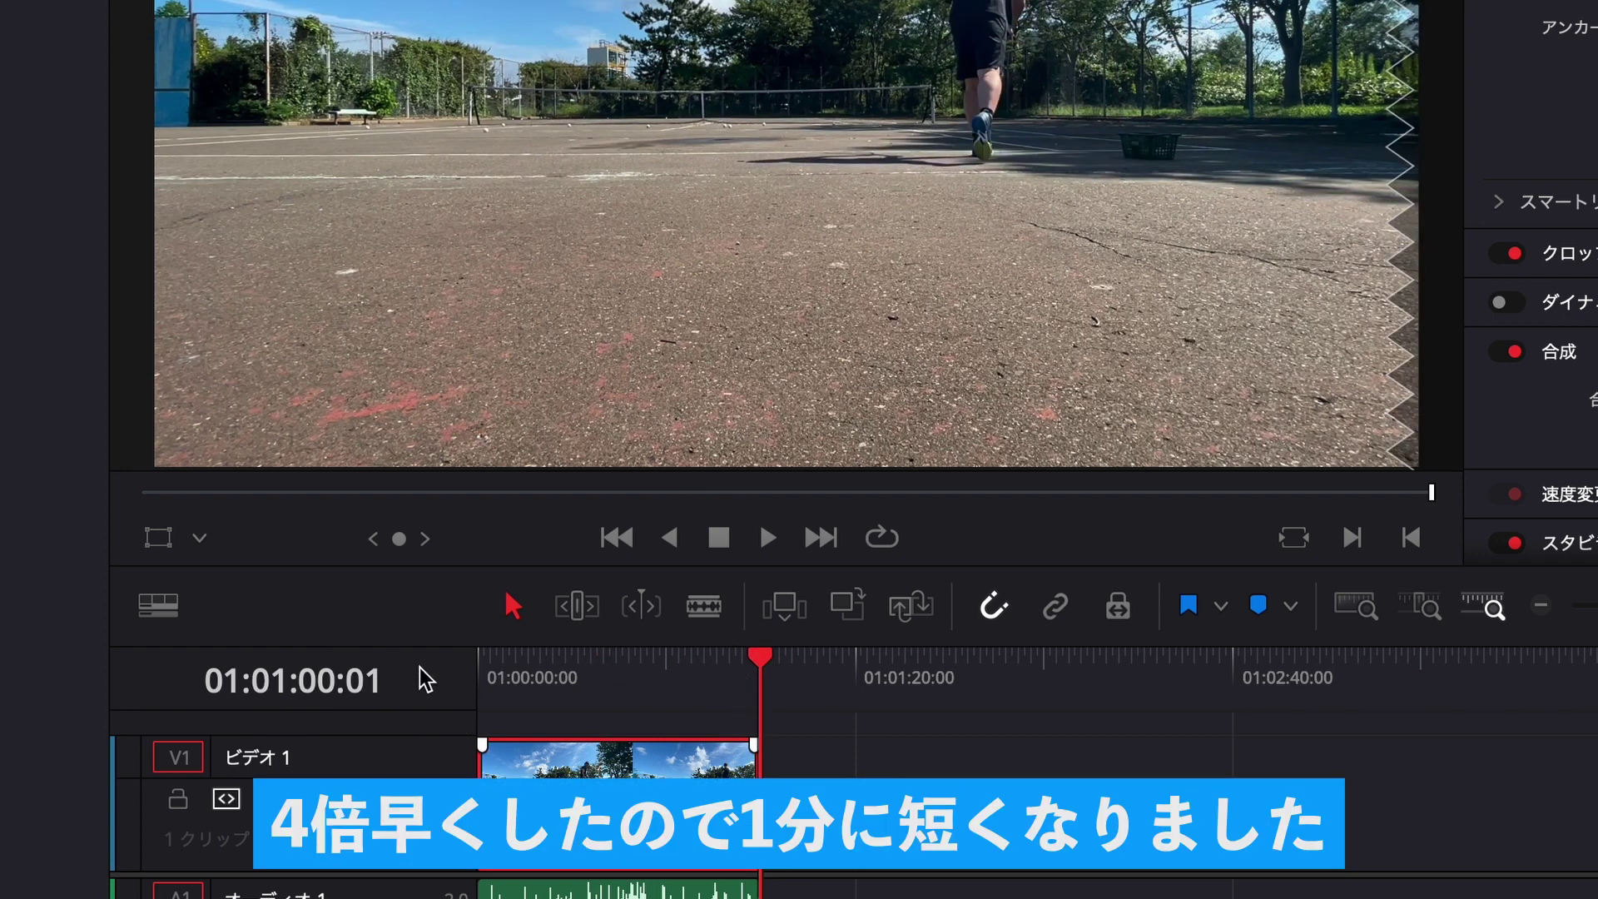
left_click(477, 658)
key("space")
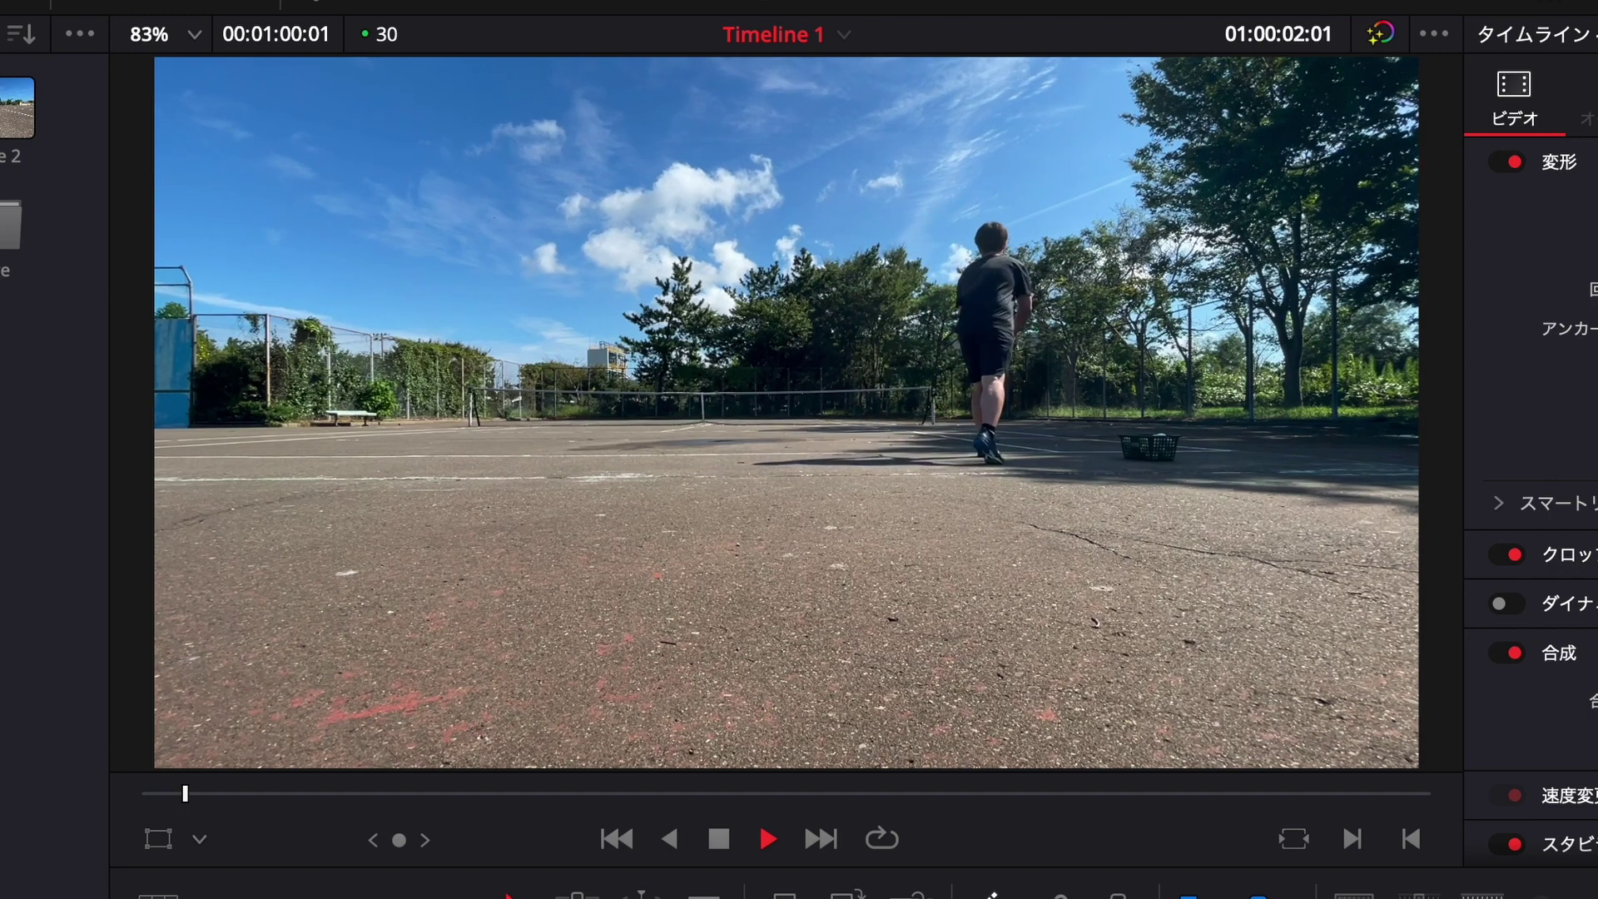
- Change the tennis clip's speed from 400 to 800 percent
key("space")
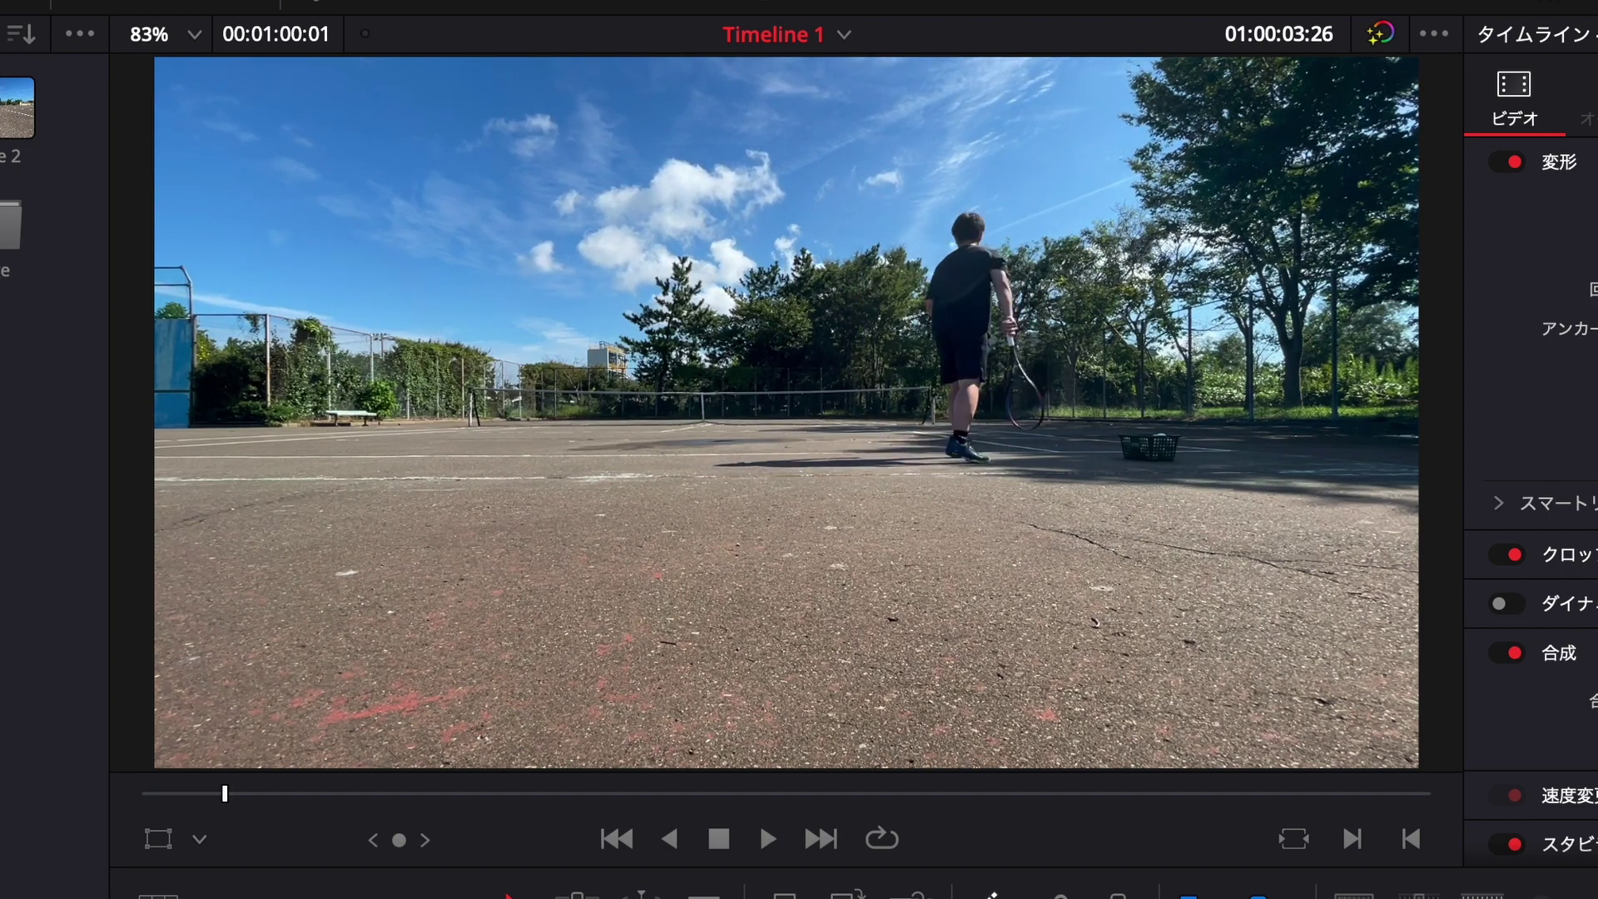
right_click(867, 633)
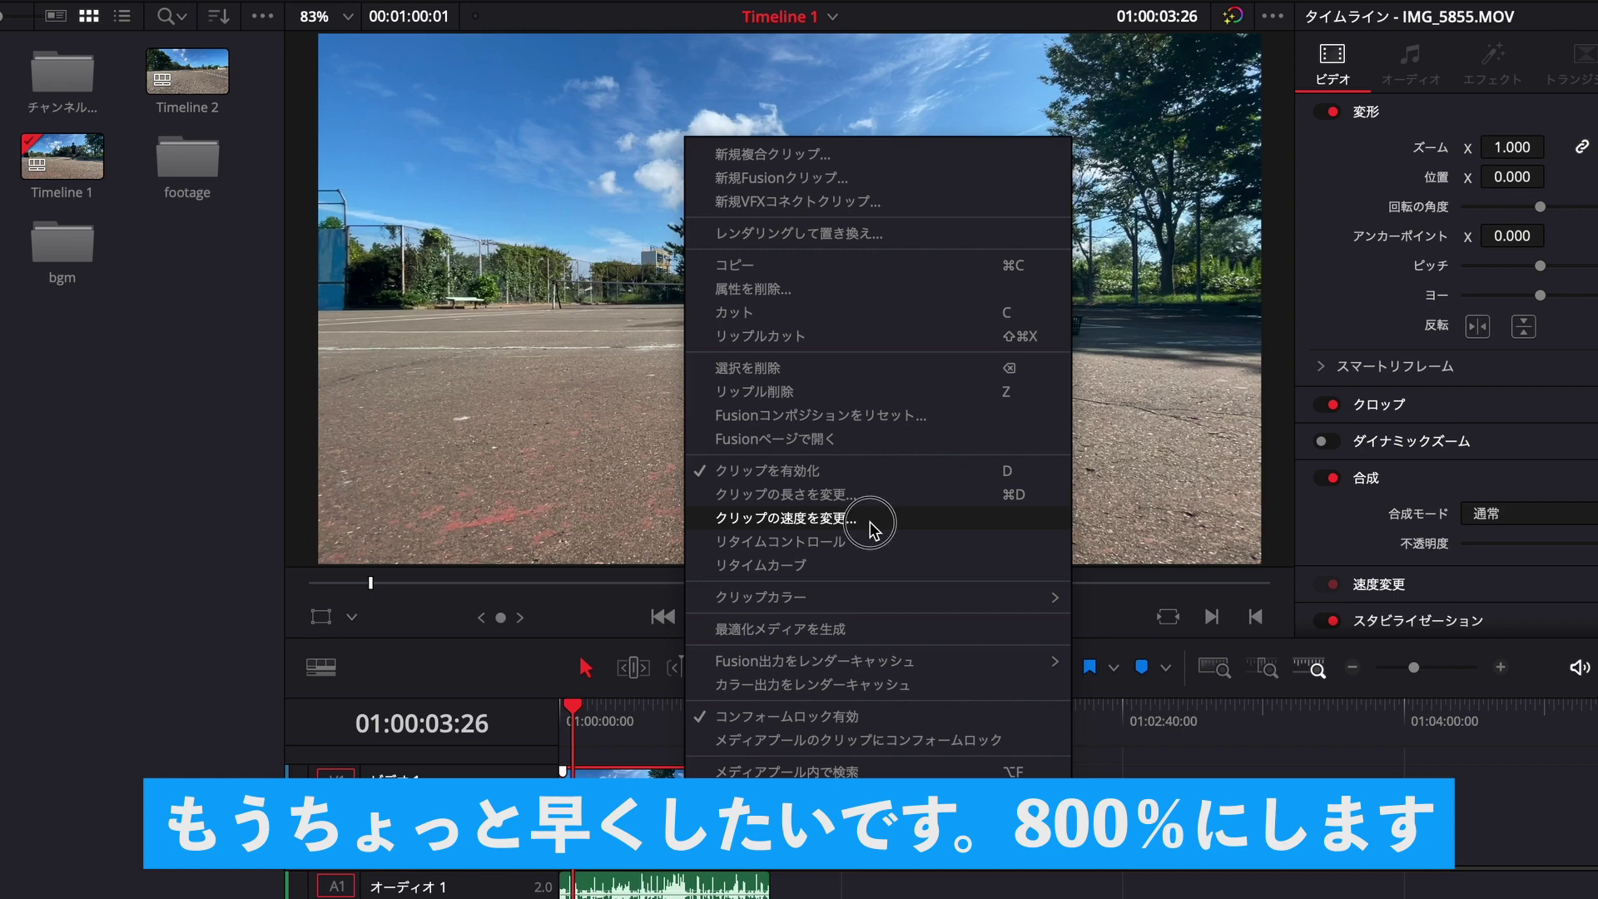
left_click(870, 574)
double_click(629, 466)
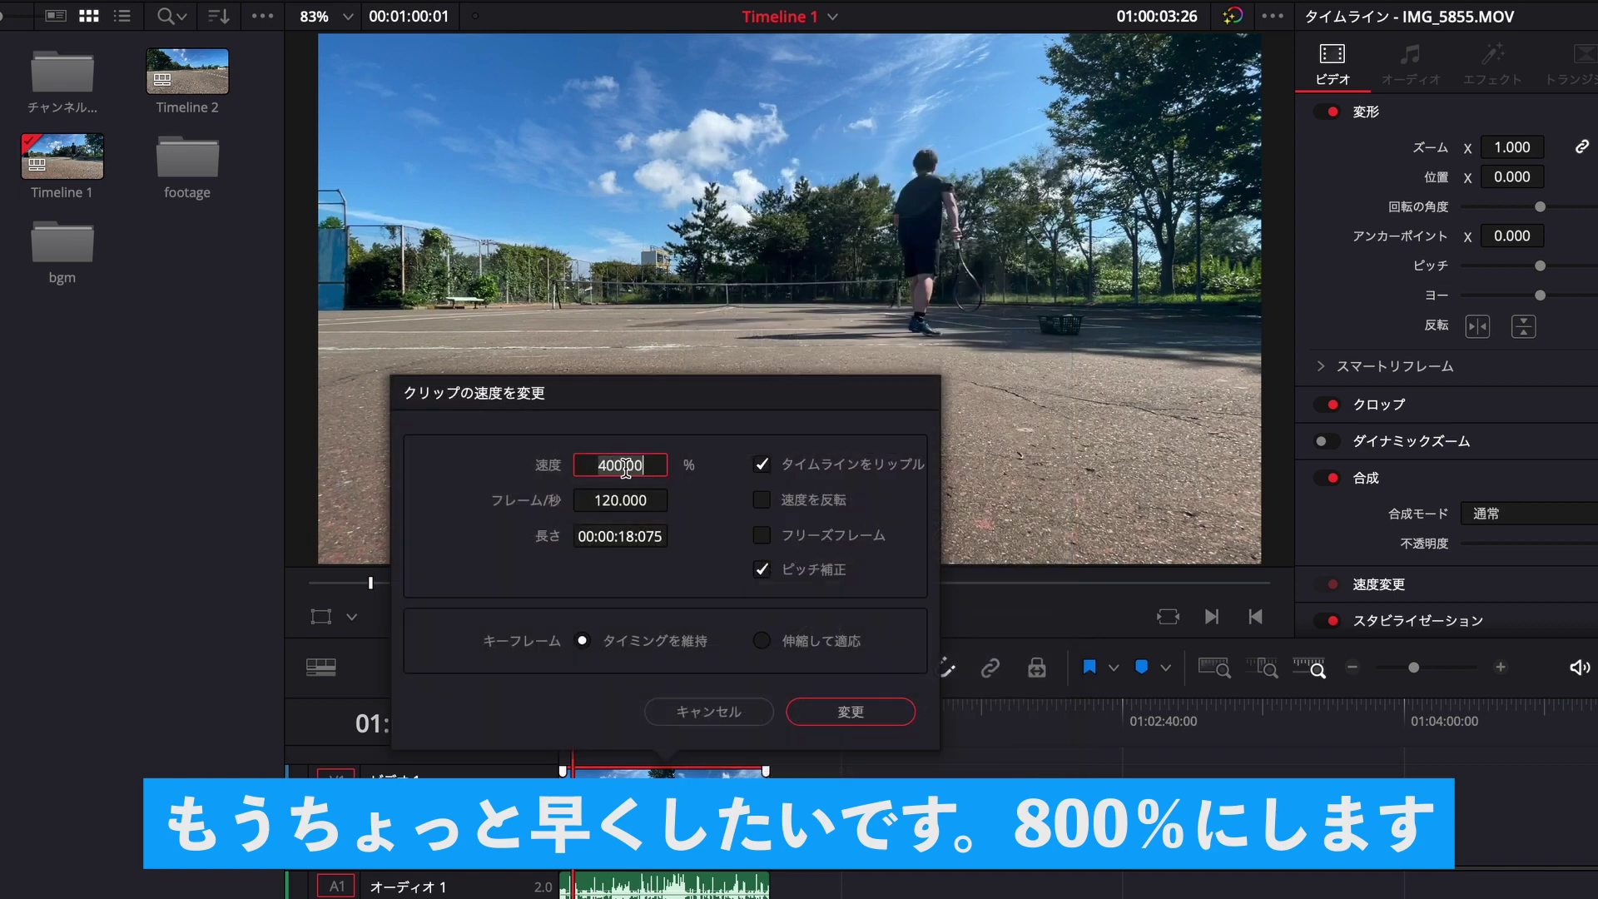
type("800")
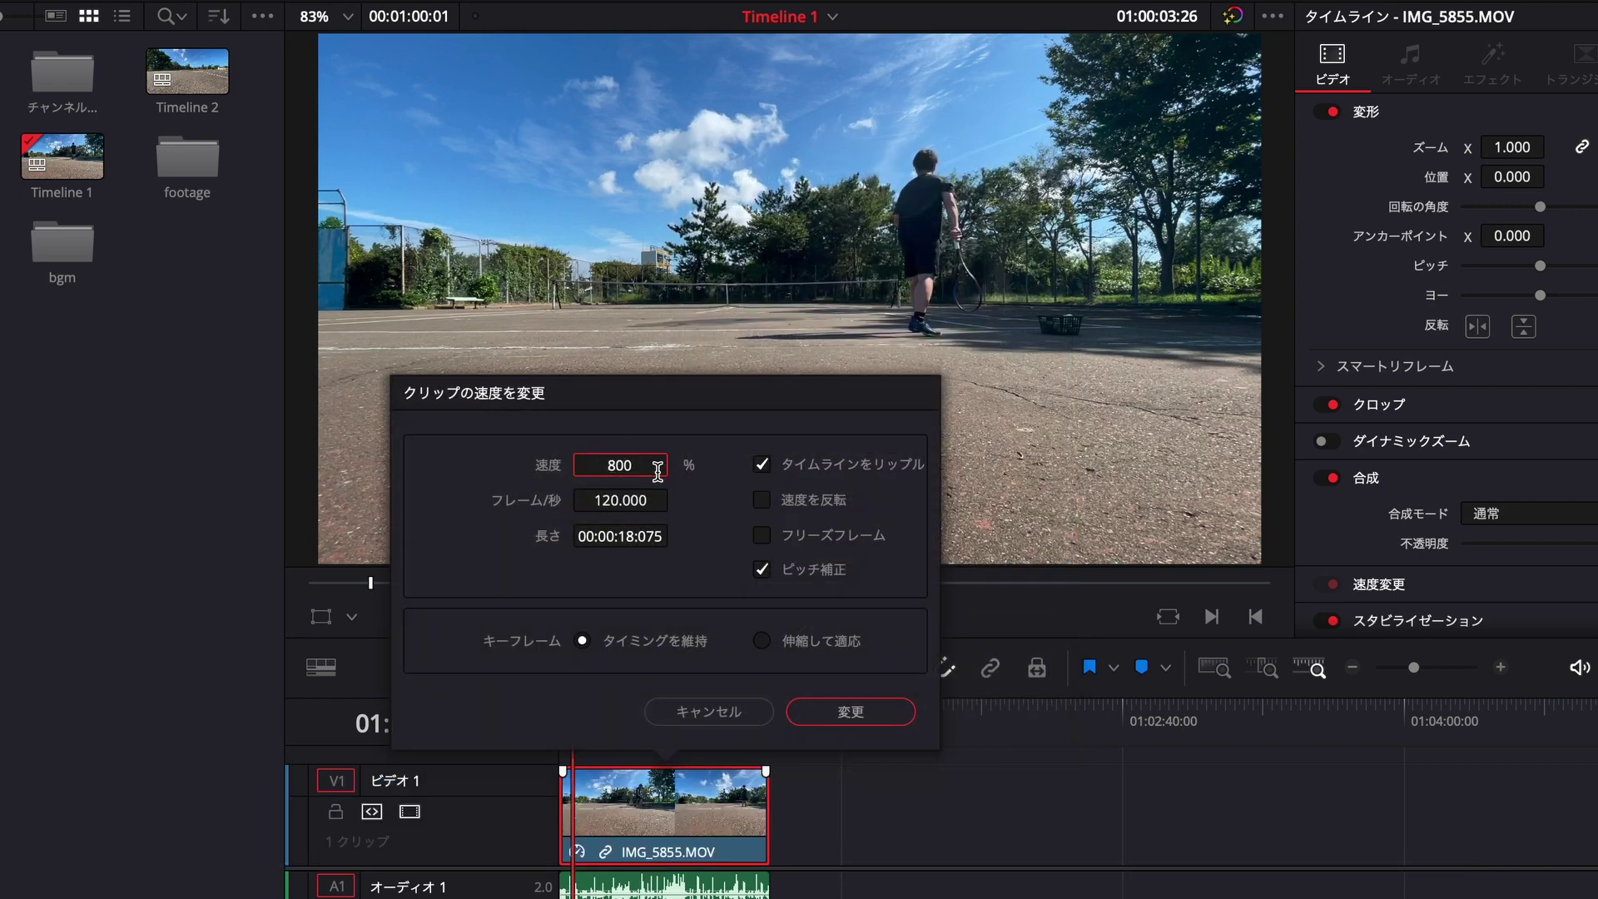
left_click(836, 712)
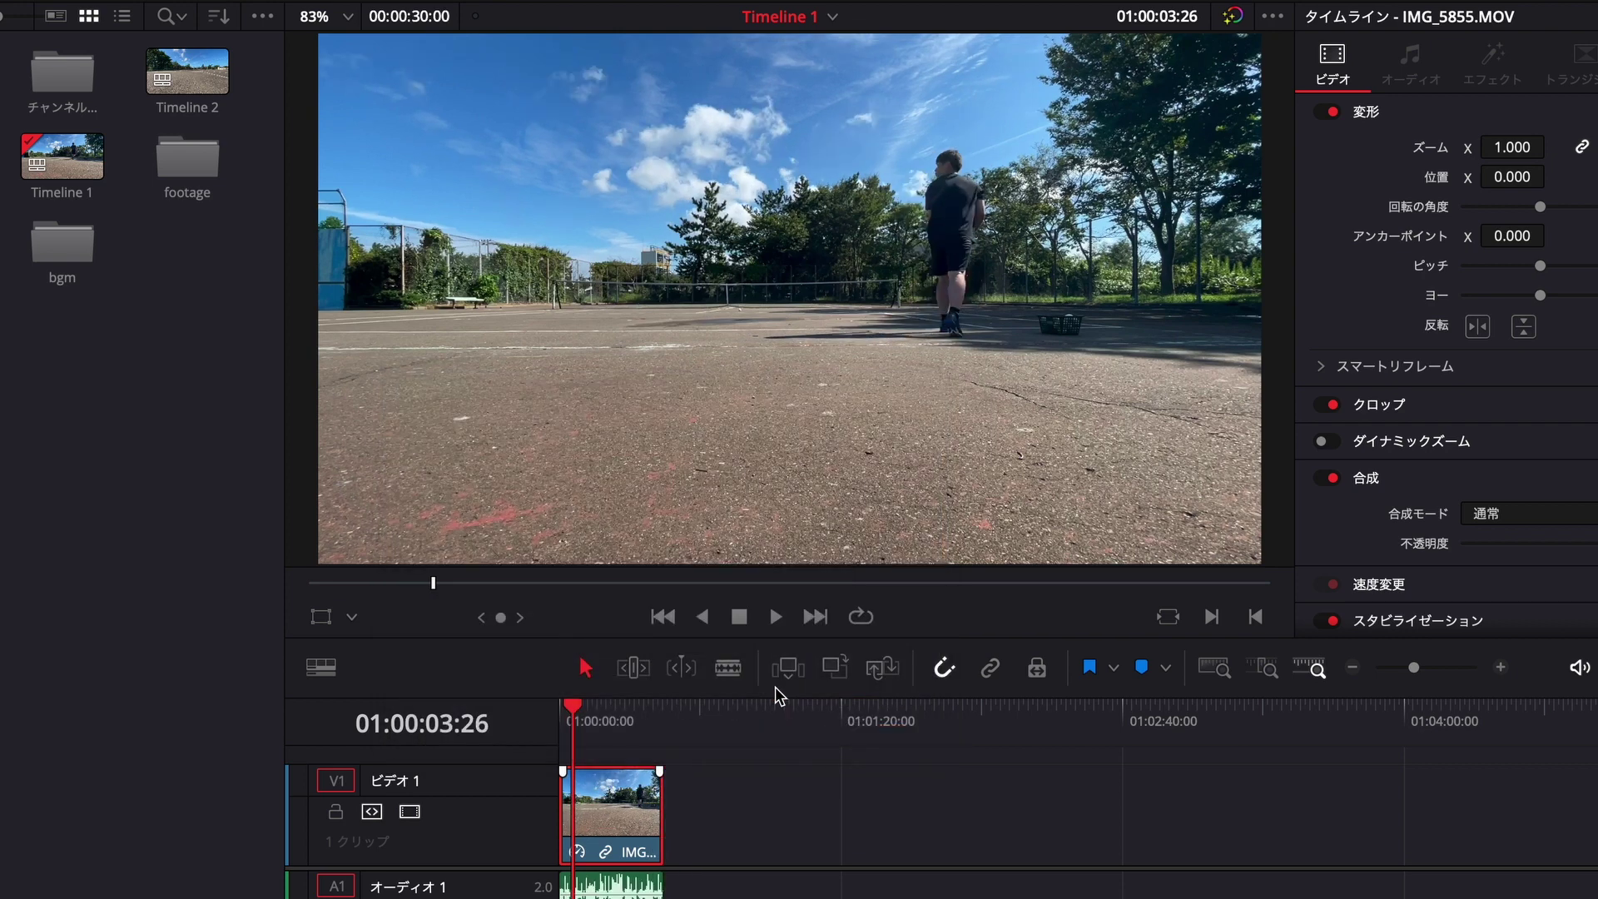
- Confirm the clip ends at 01:00:30:00 and play it from the start
left_click(654, 716)
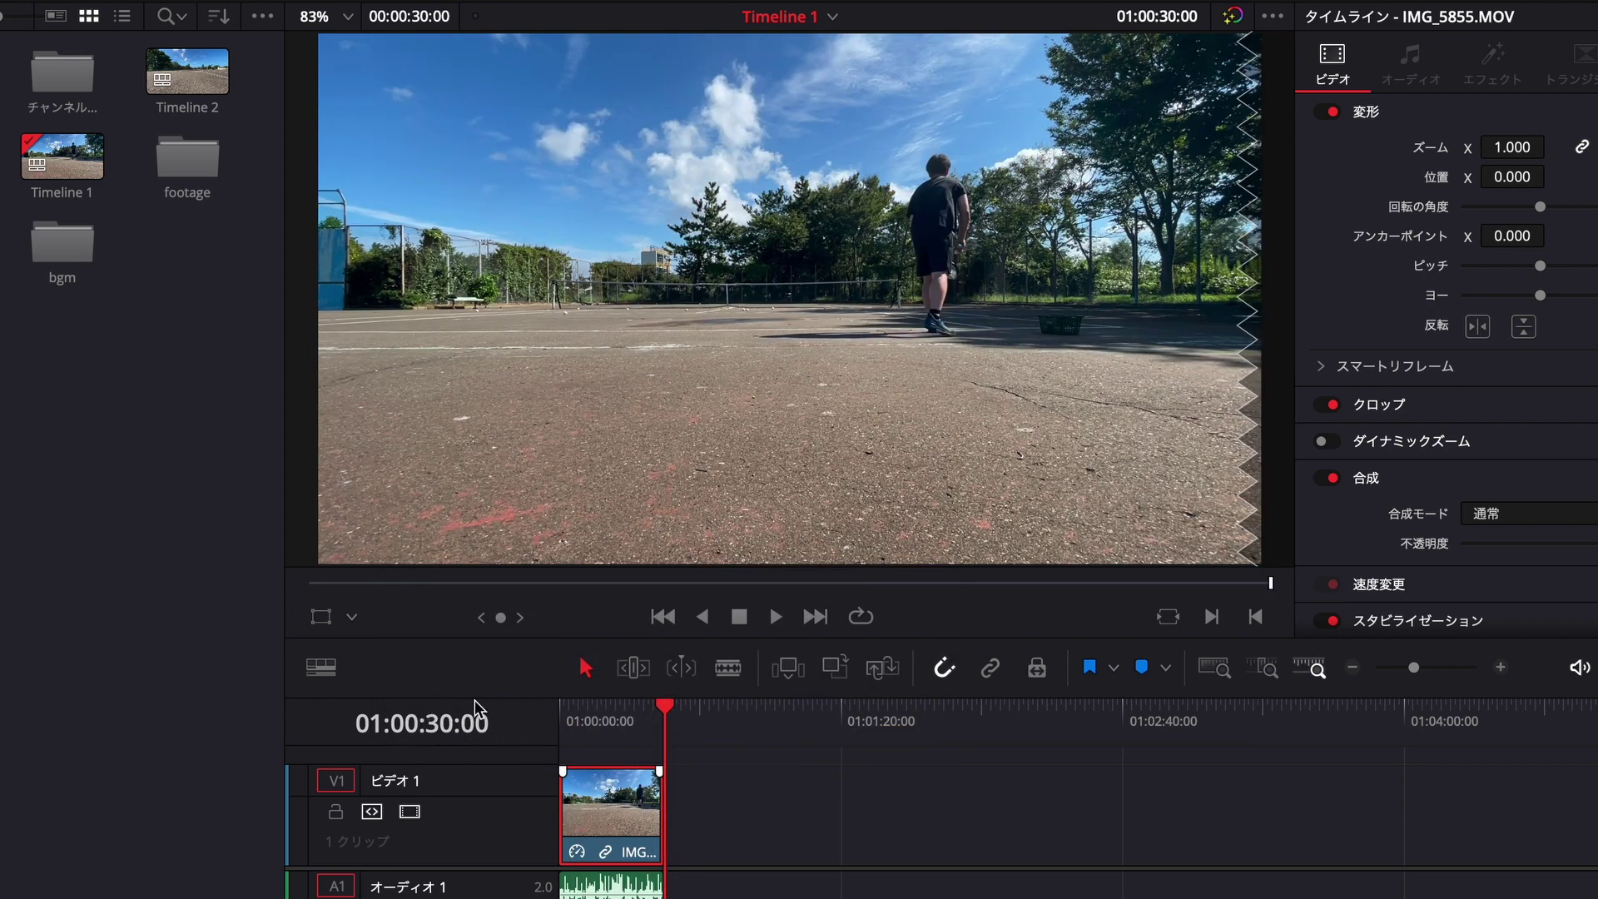
left_click(563, 720)
key("space")
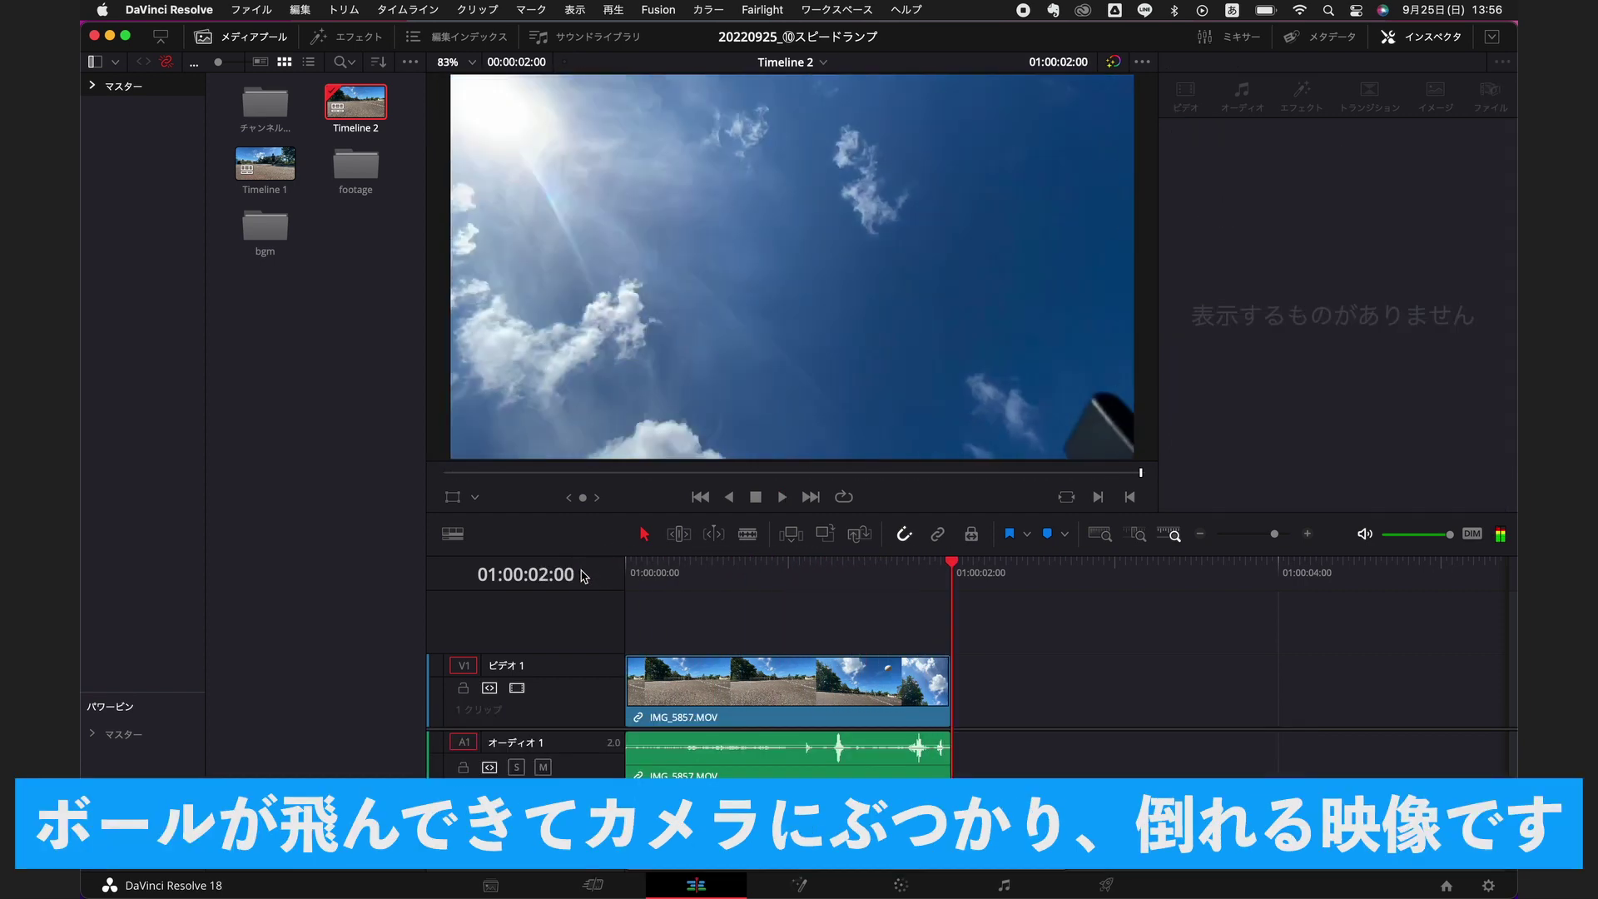
- Set IMG_5857.MOV's clip speed to 50% in Change Clip Speed
left_click(643, 567)
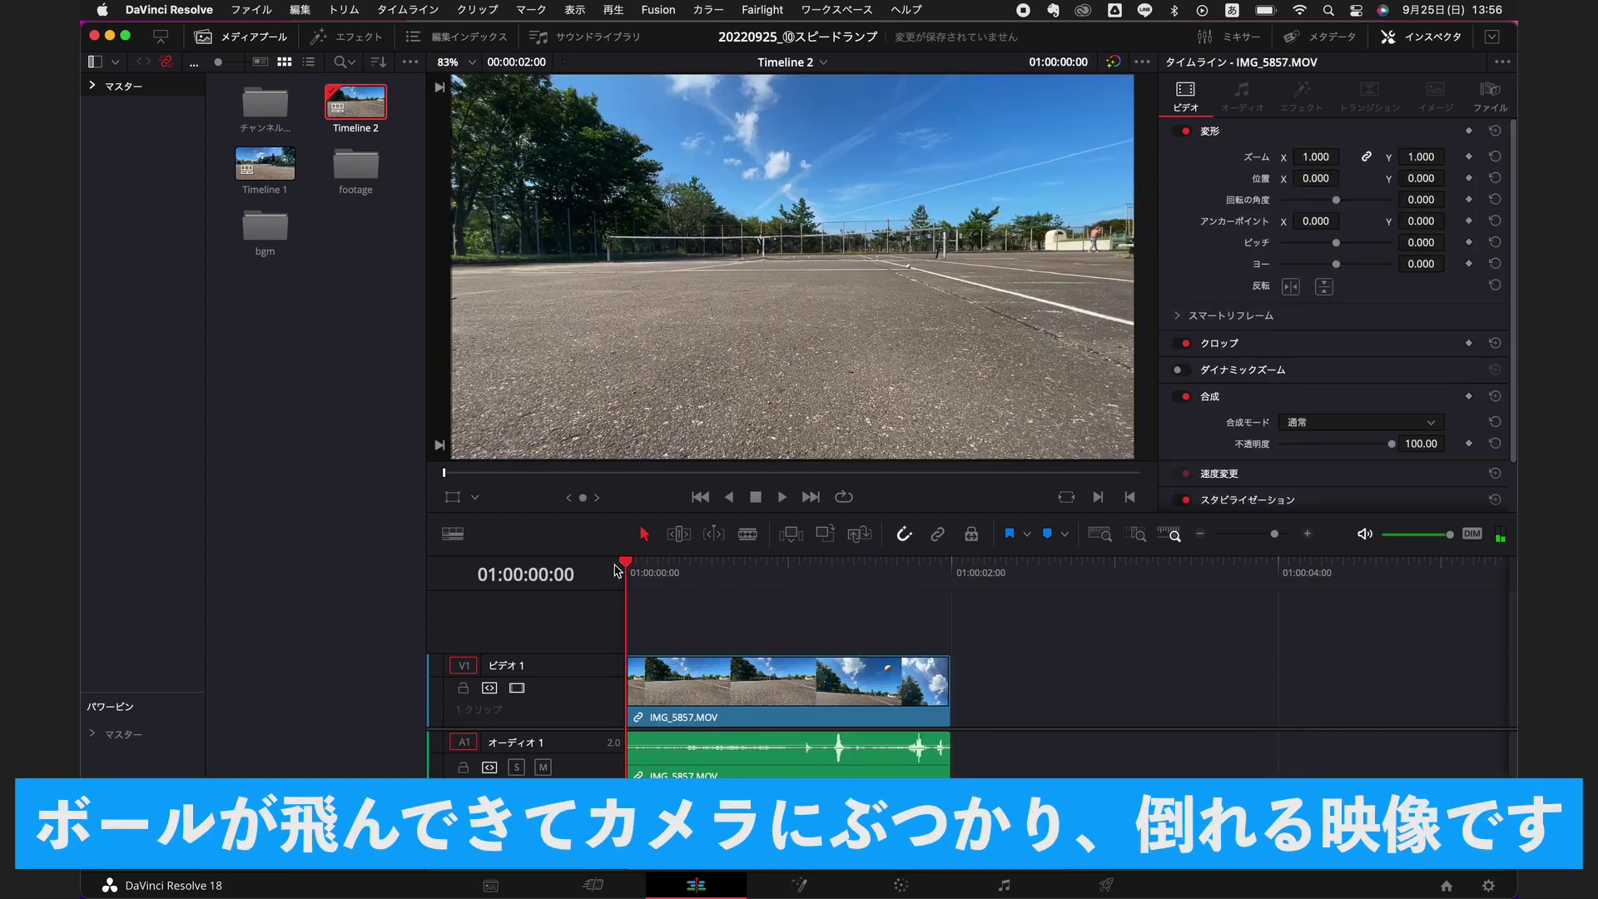
left_click_drag(964, 574, 959, 577)
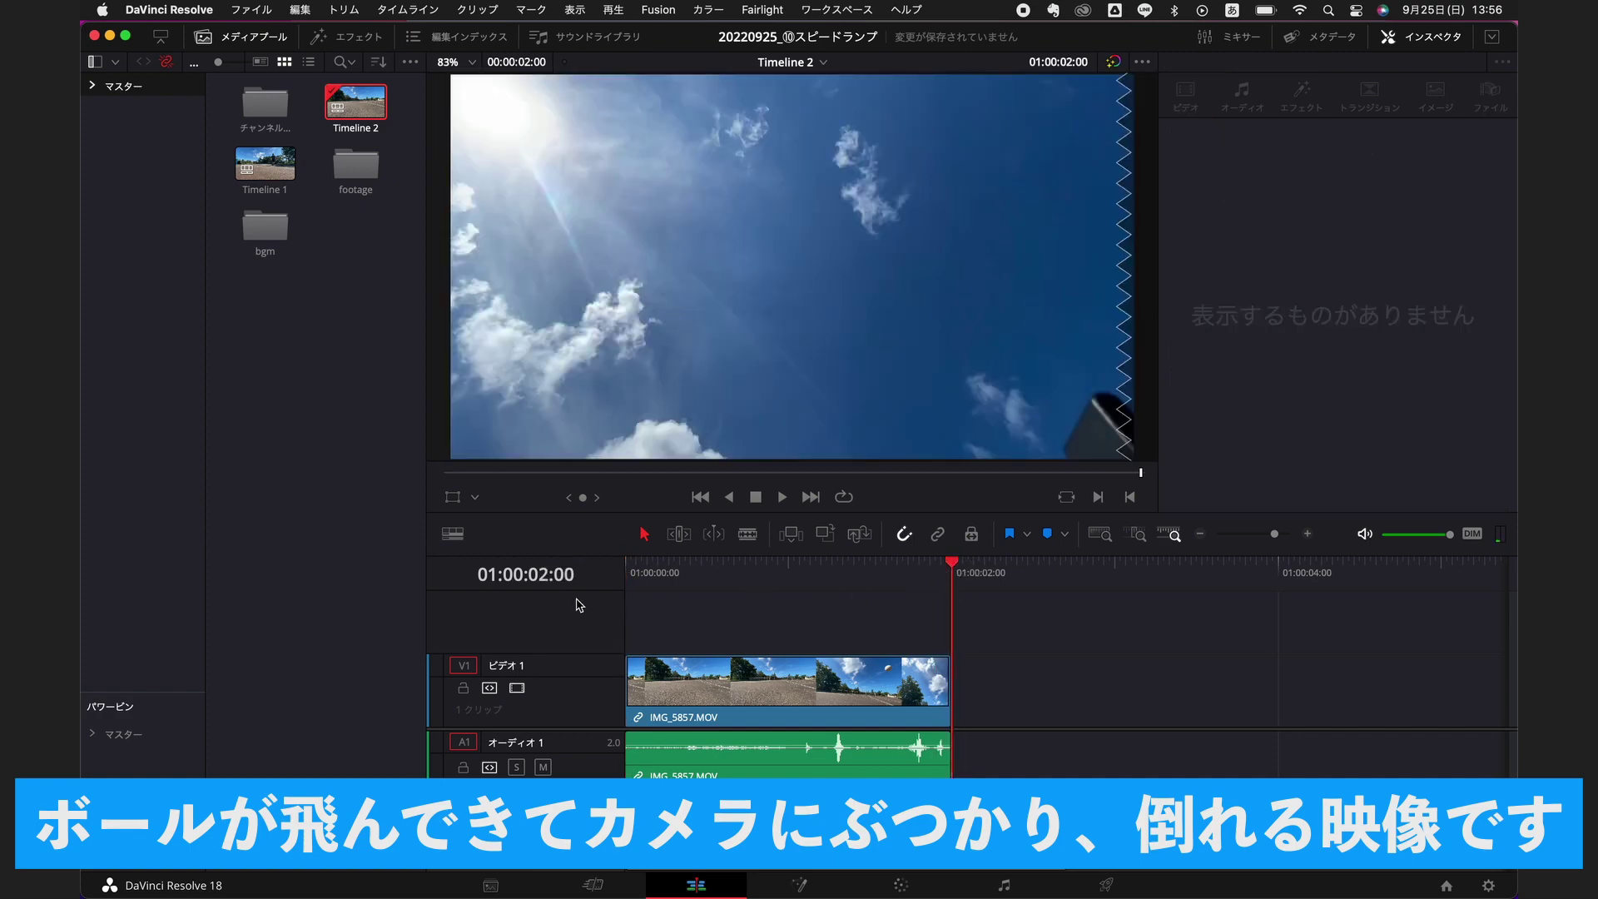
left_click(732, 676)
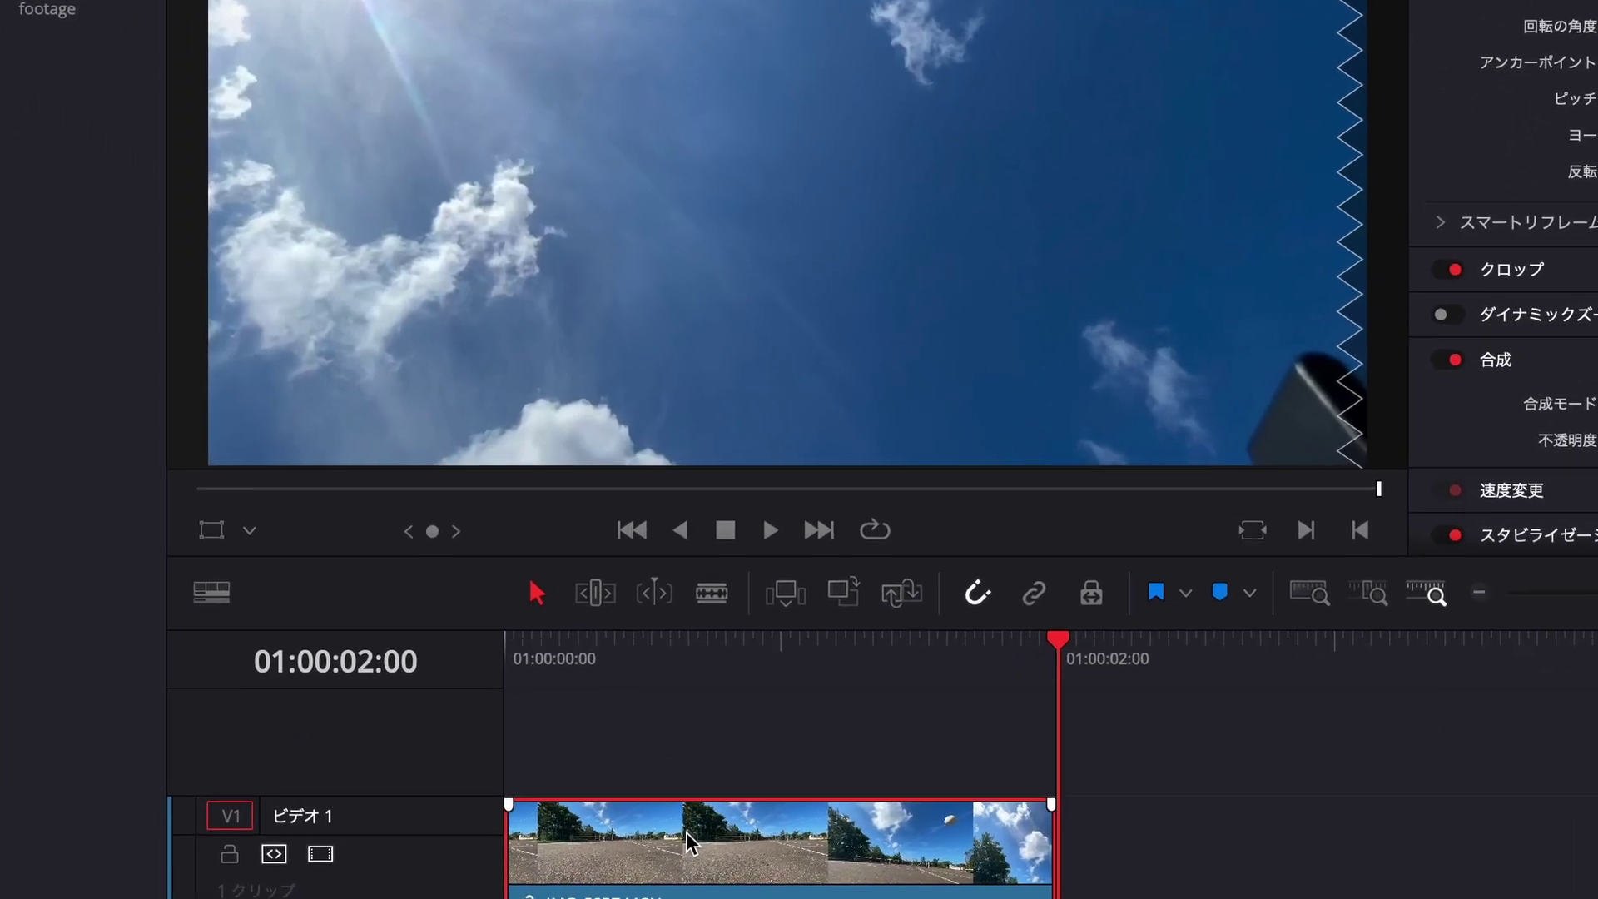
right_click(698, 795)
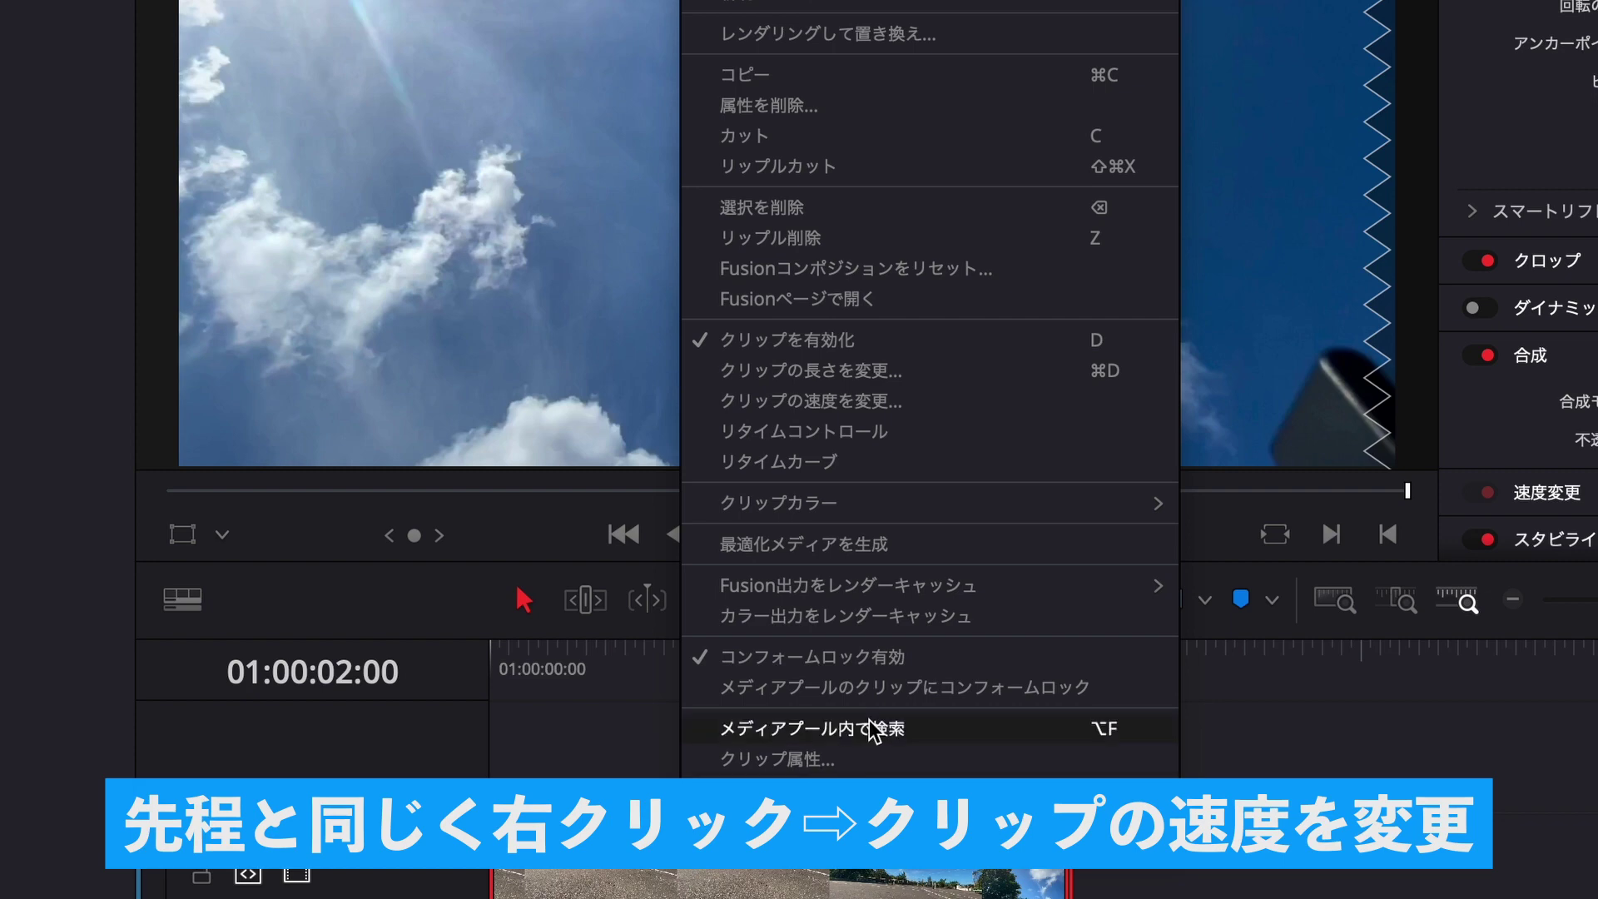
left_click(946, 412)
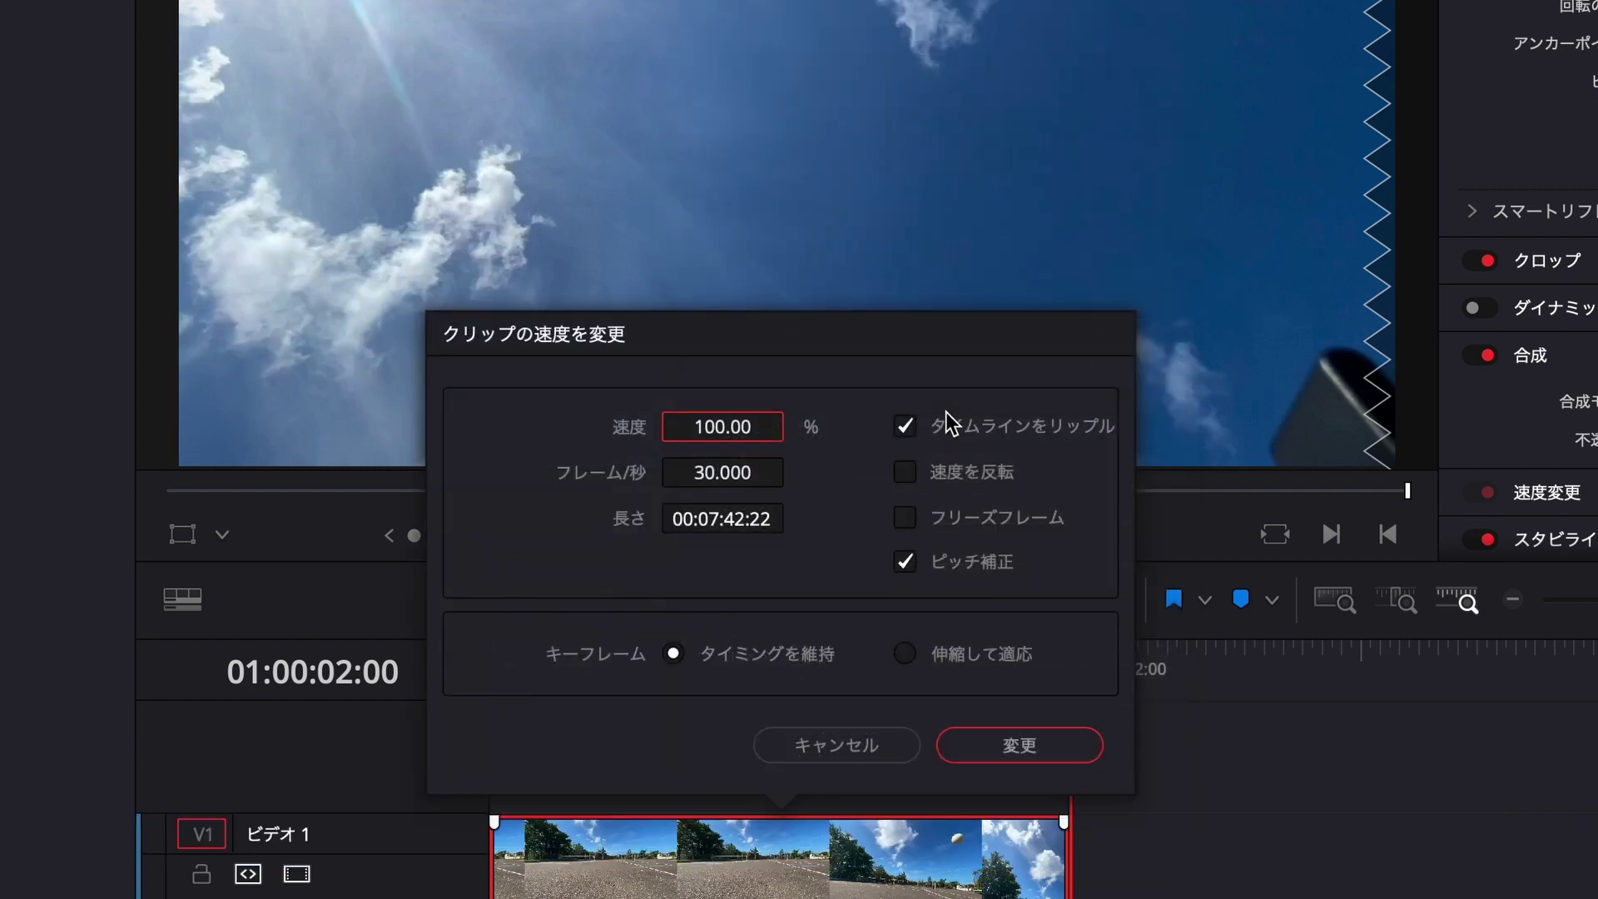
left_click_drag(722, 426, 647, 454)
type("50")
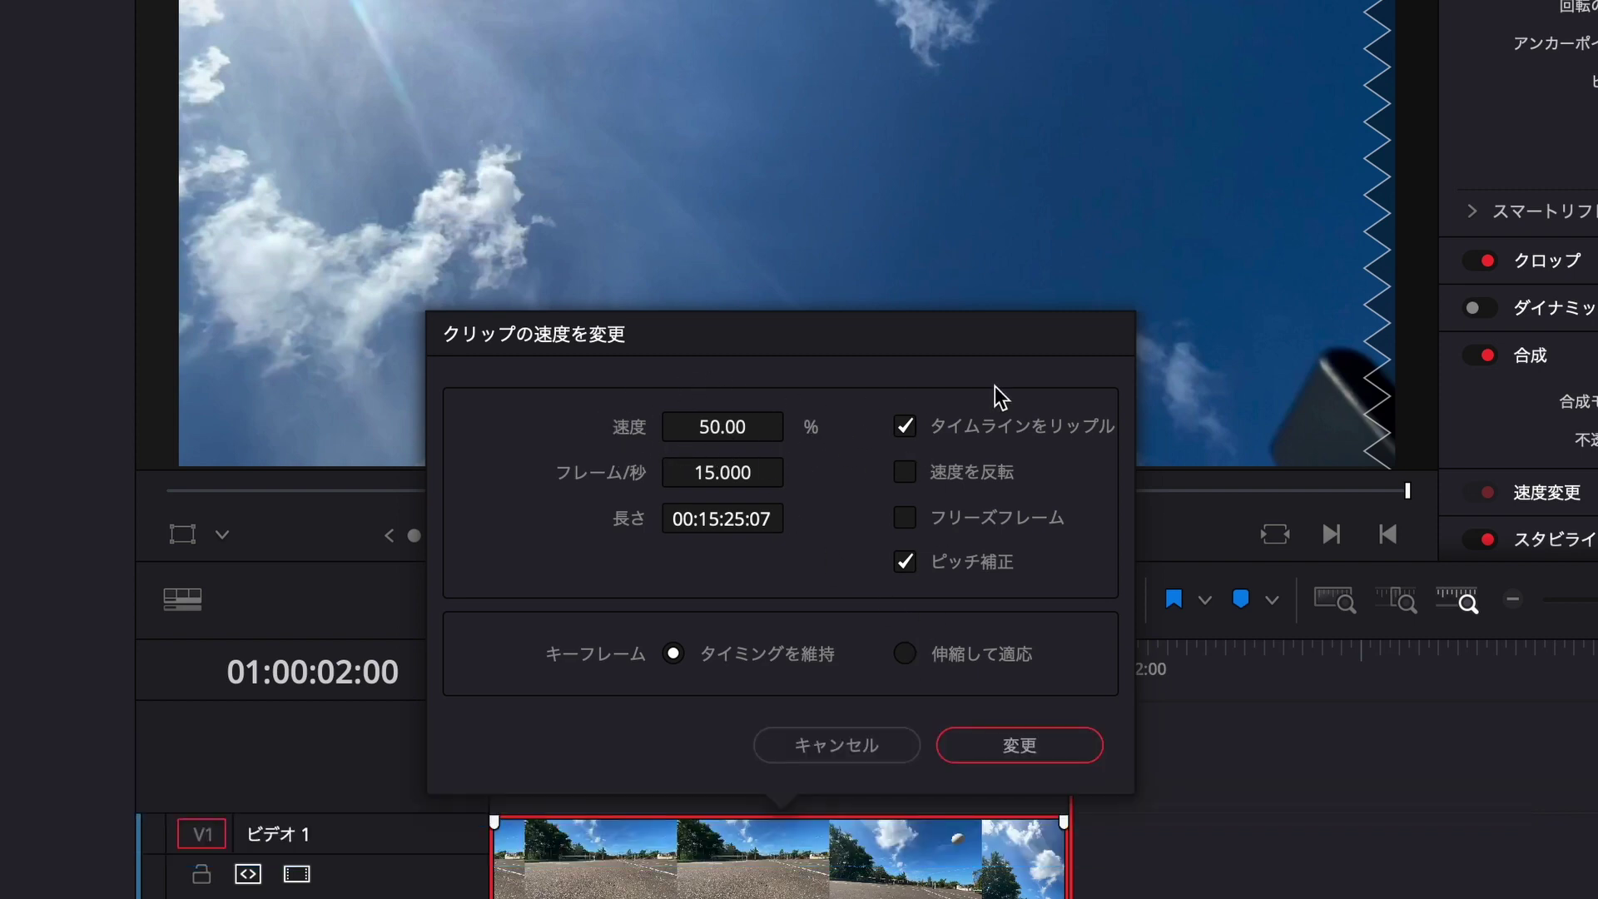
left_click(1025, 745)
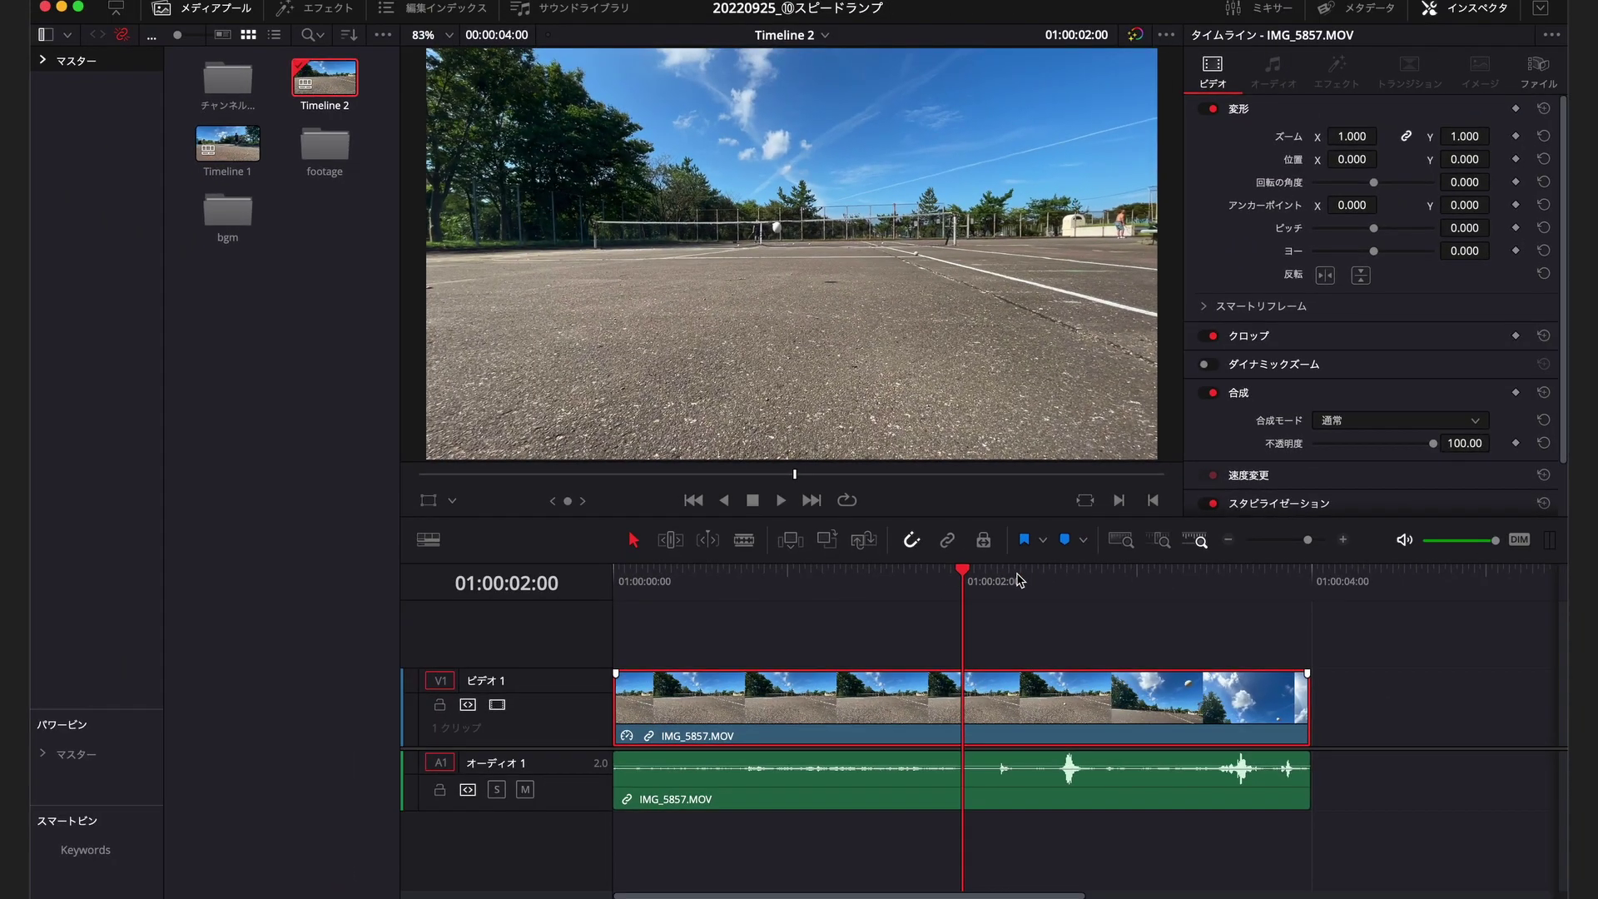
- Scrub to the end of the 4-second slowed clip, then play it from the start
left_click_drag(973, 579, 1314, 583)
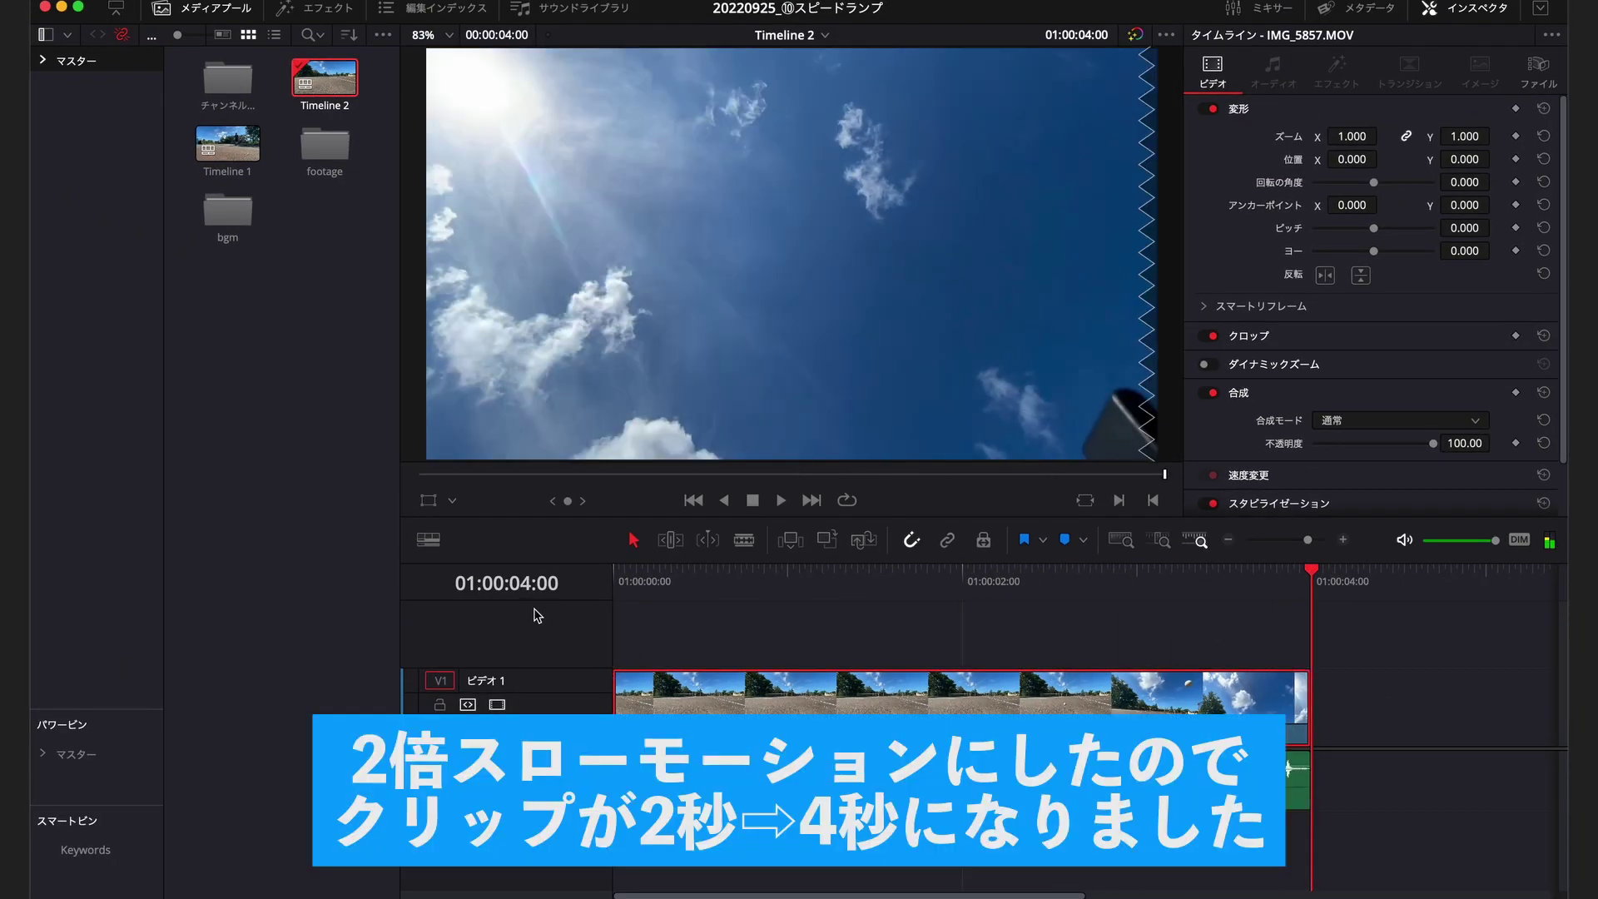
left_click_drag(633, 581, 614, 581)
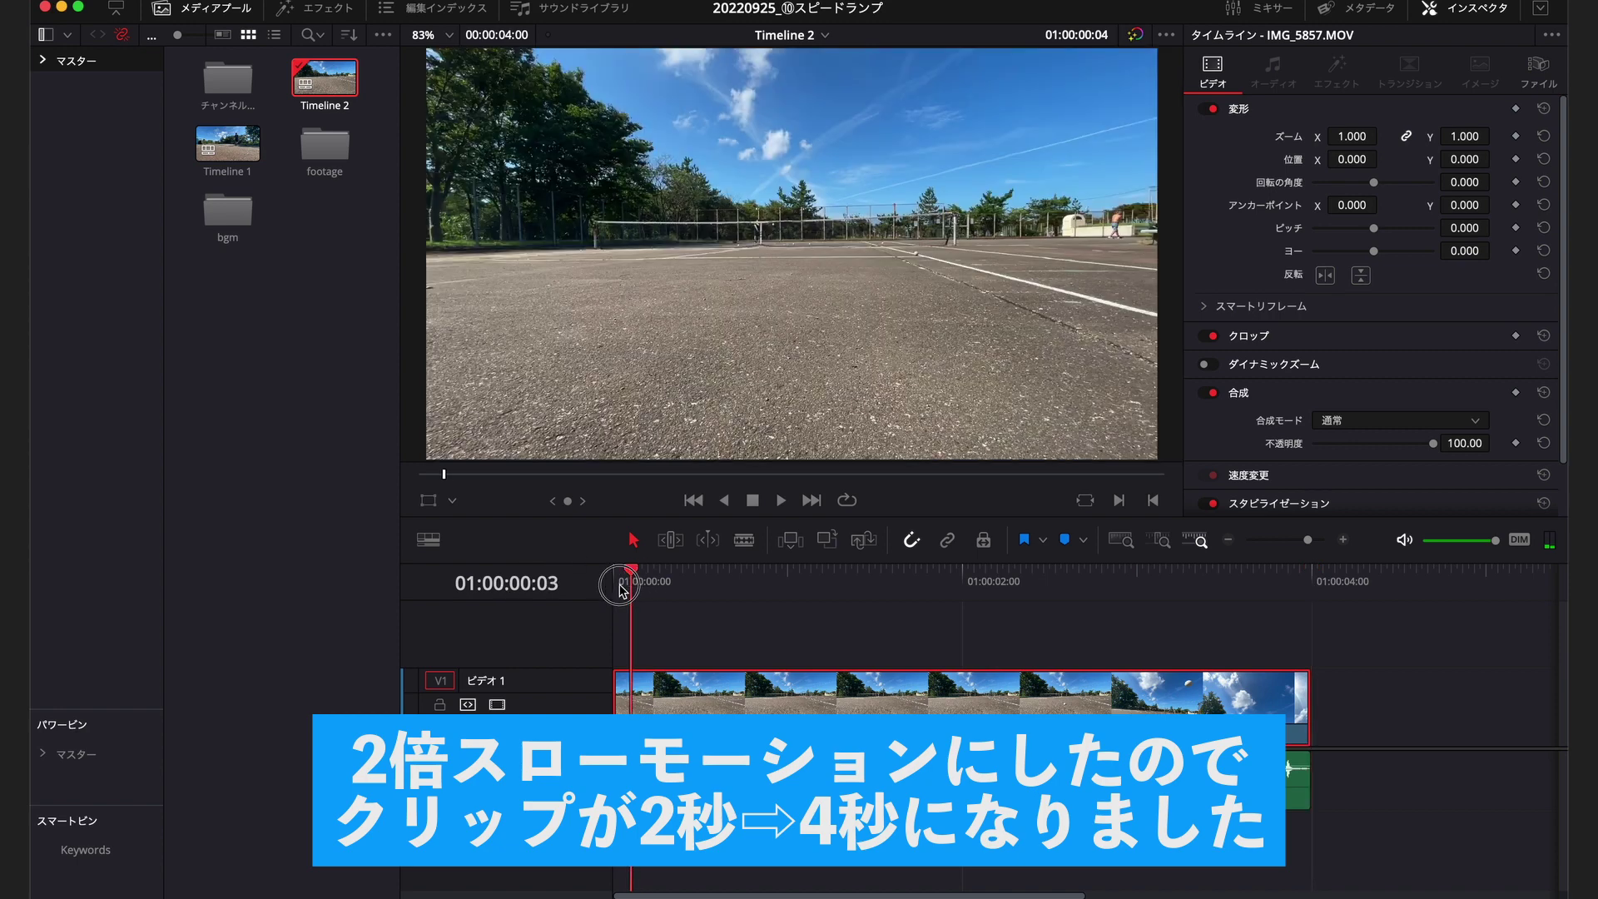
key("space")
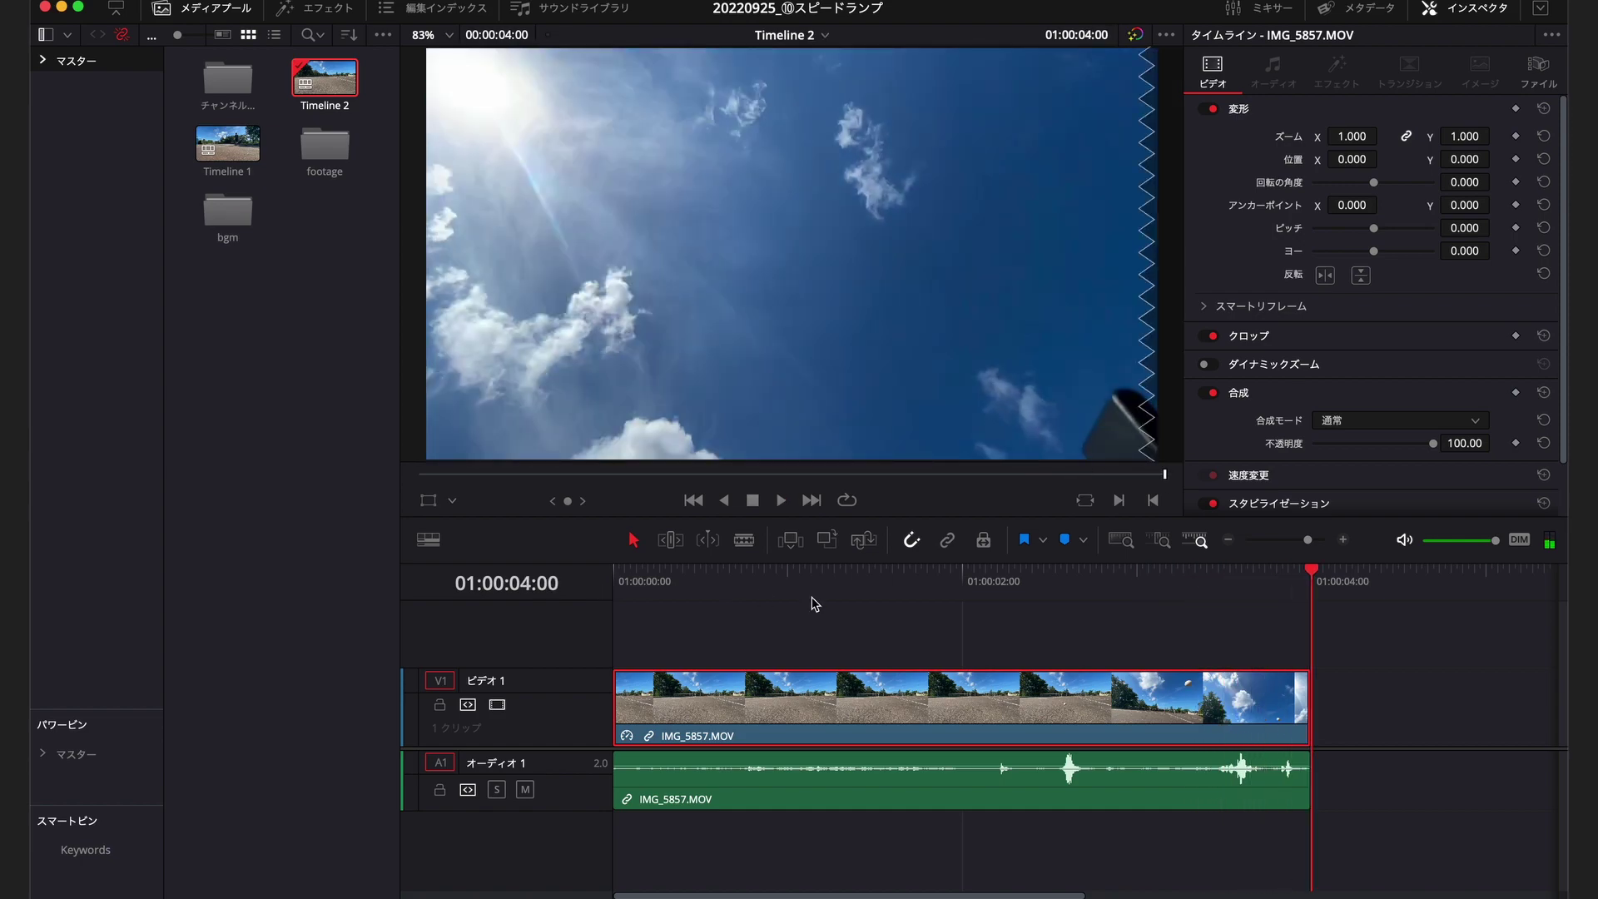
- Lower IMG_5857.MOV's clip speed from 50% to 25%
left_click(882, 587)
right_click(903, 706)
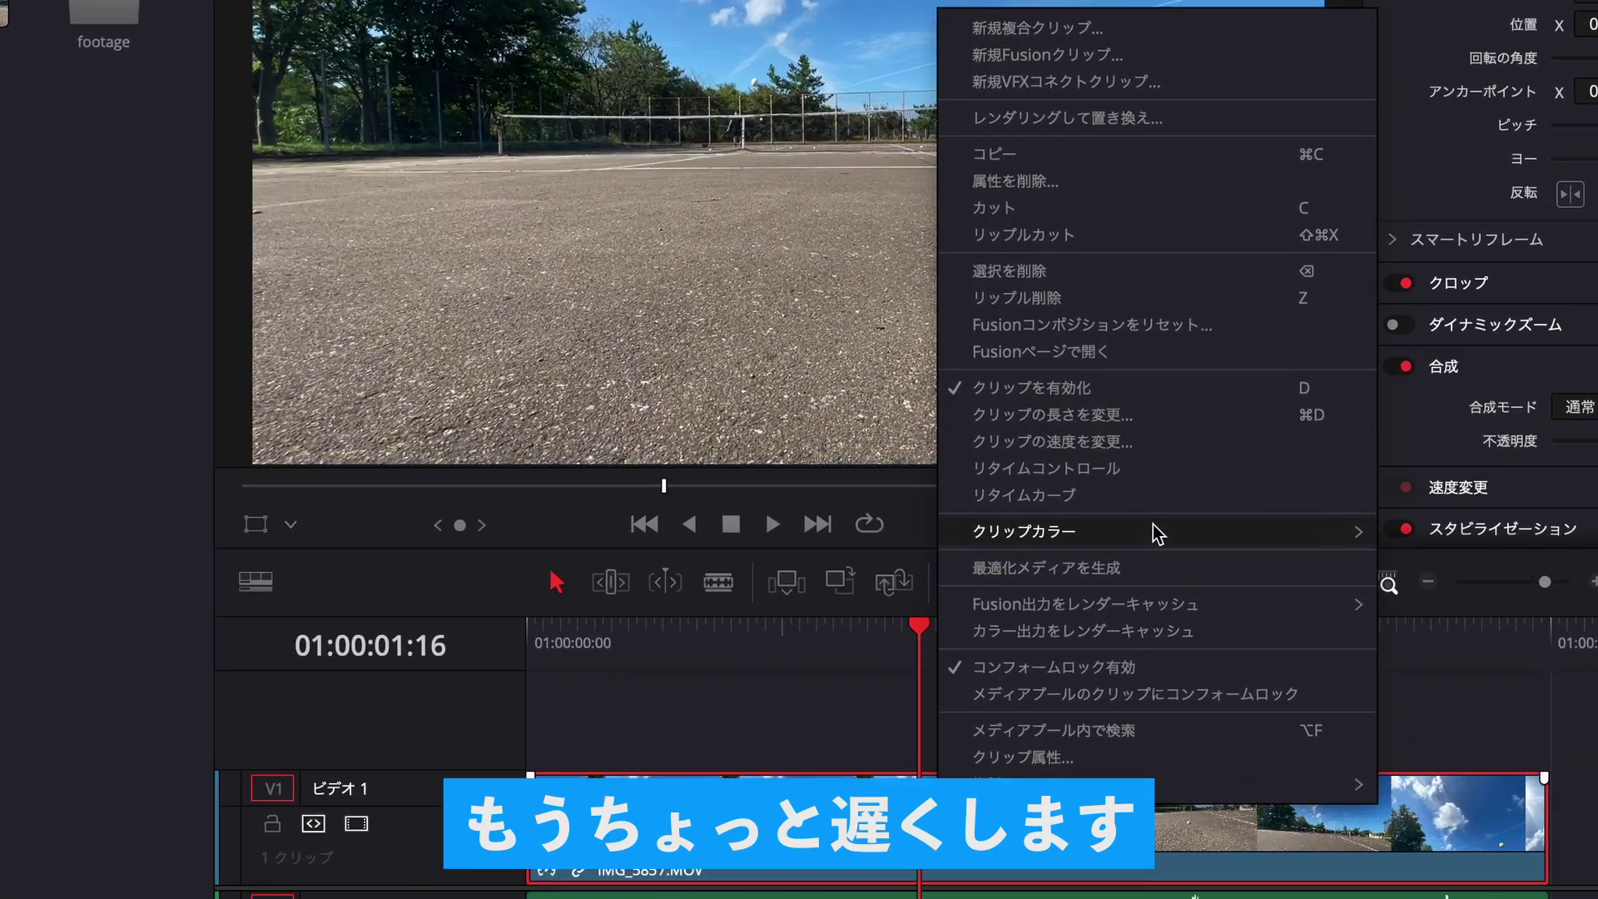
left_click(1074, 444)
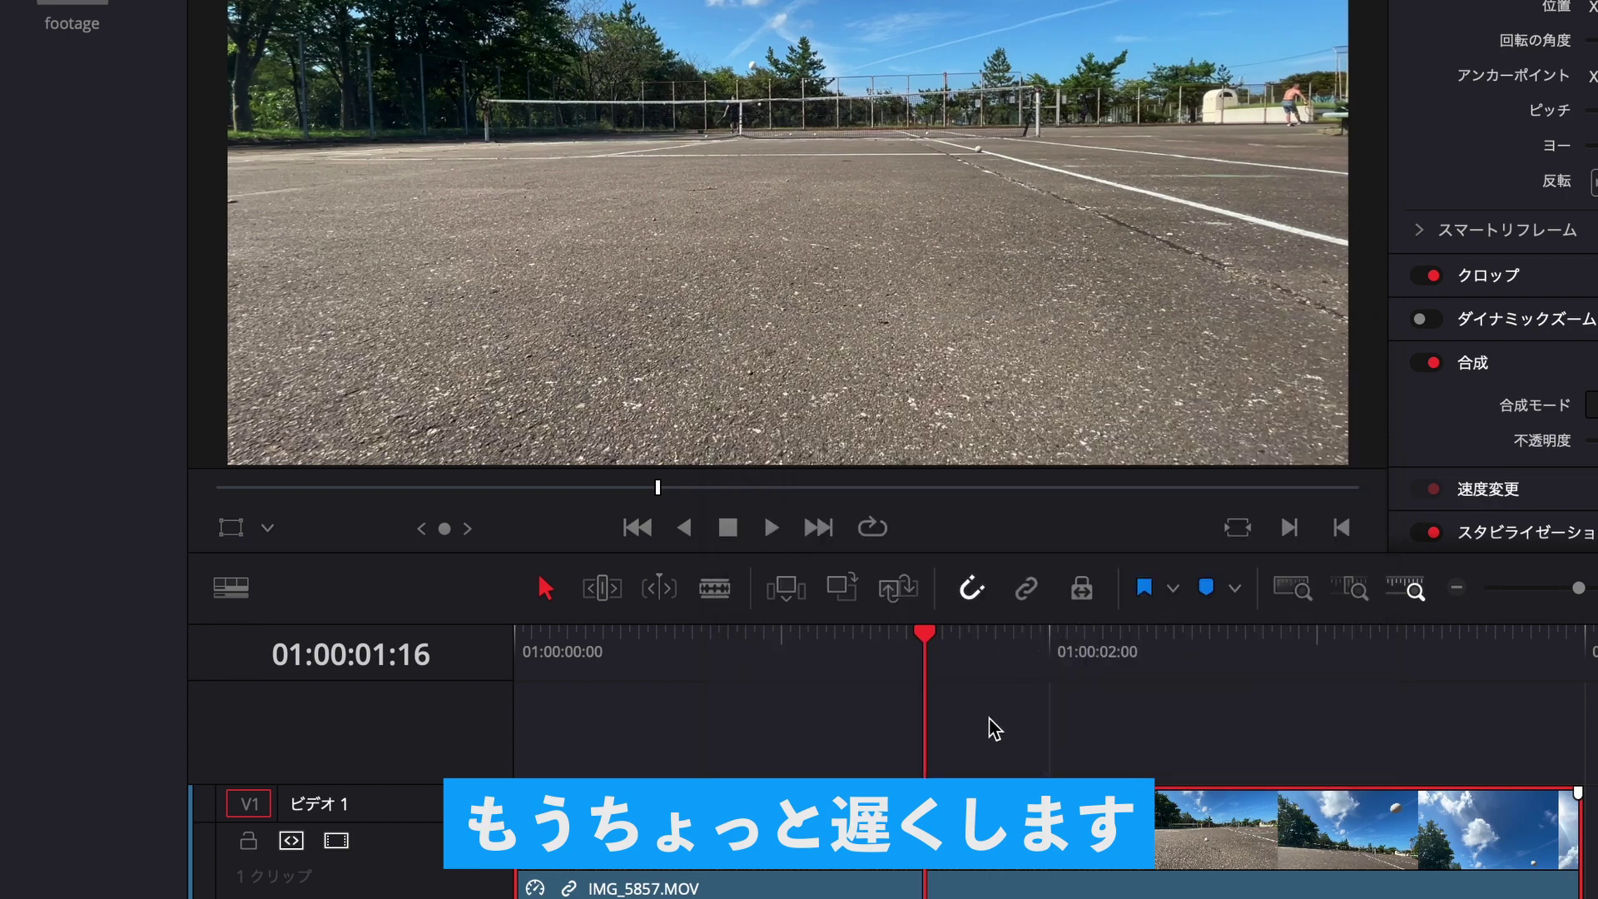
right_click(1078, 868)
left_click(1224, 479)
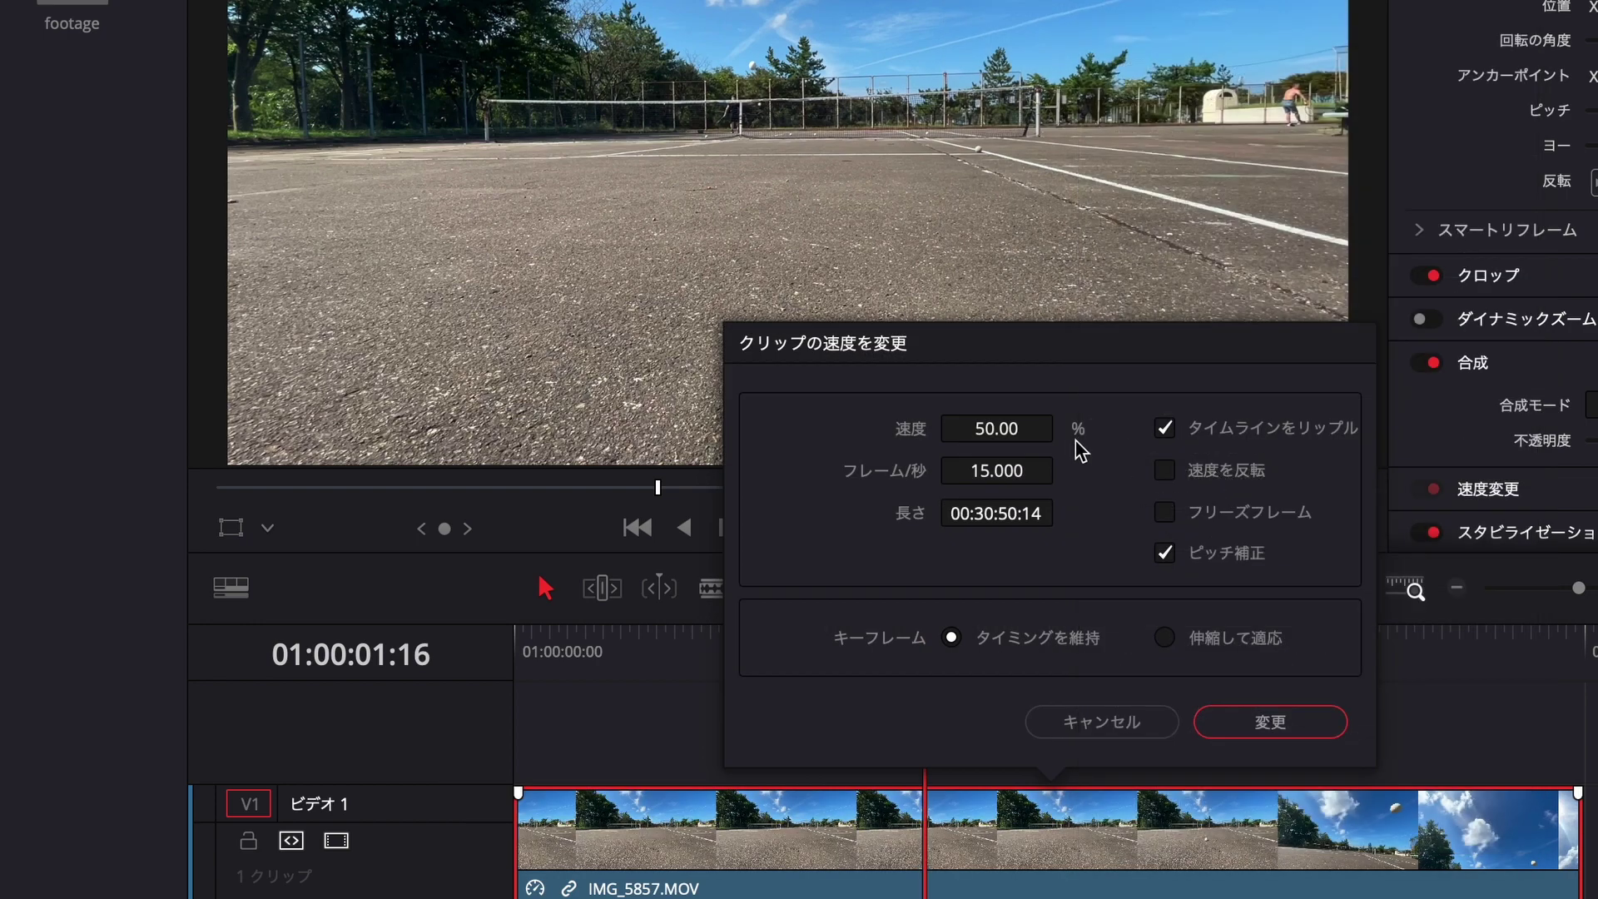
mouse_move(1010, 426)
left_mouse_down()
mouse_move(989, 446)
mouse_move(1024, 431)
left_mouse_up()
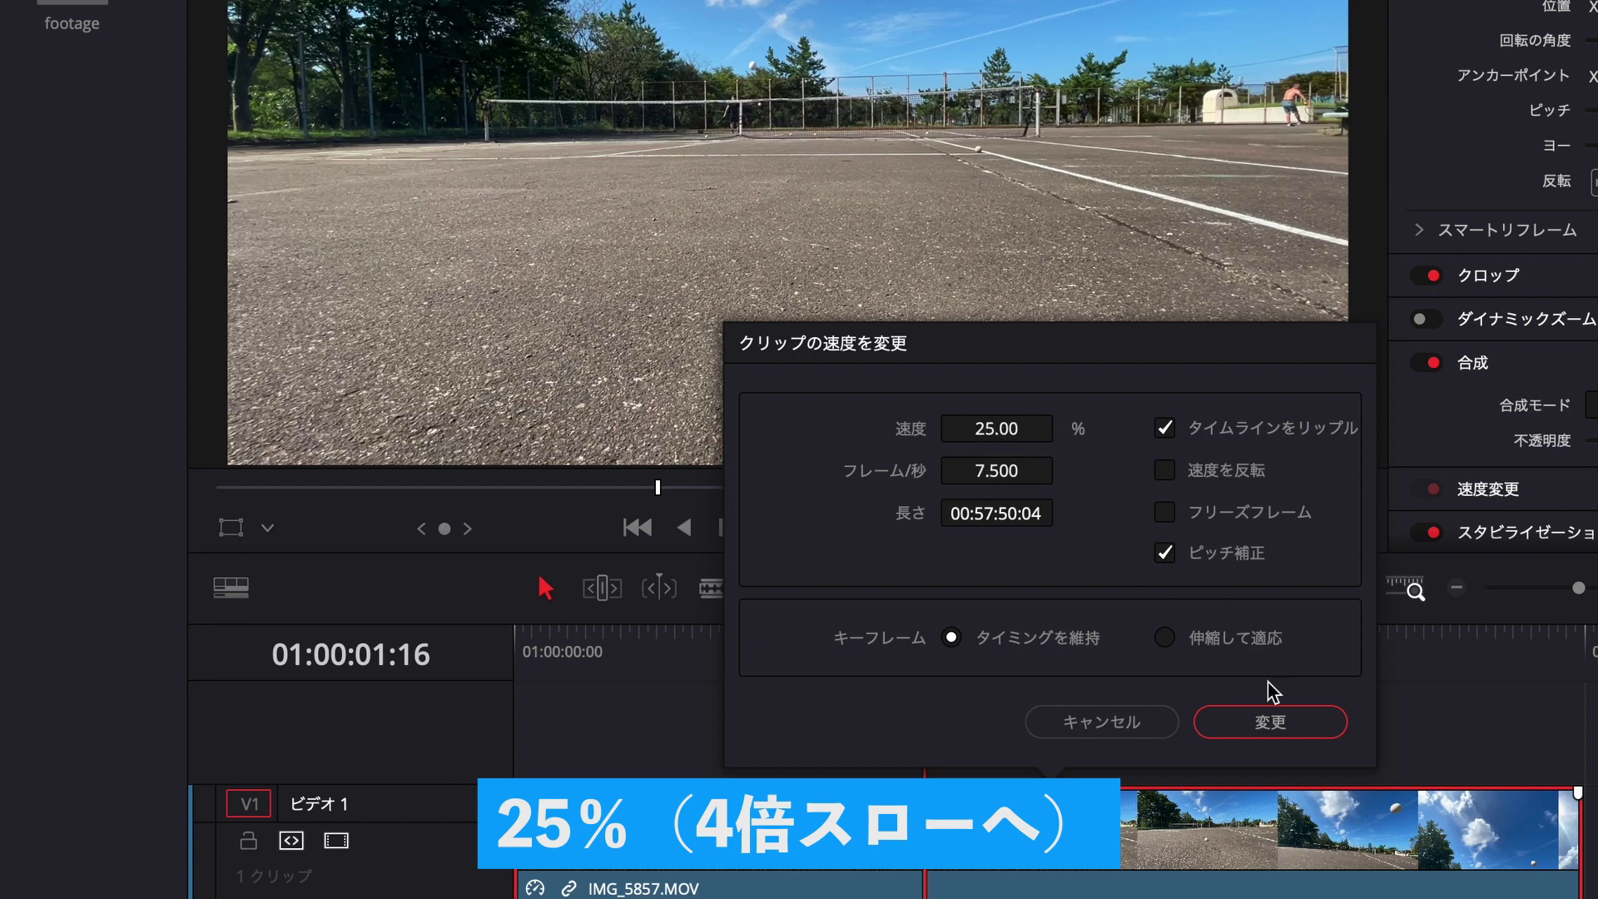
left_click(1274, 733)
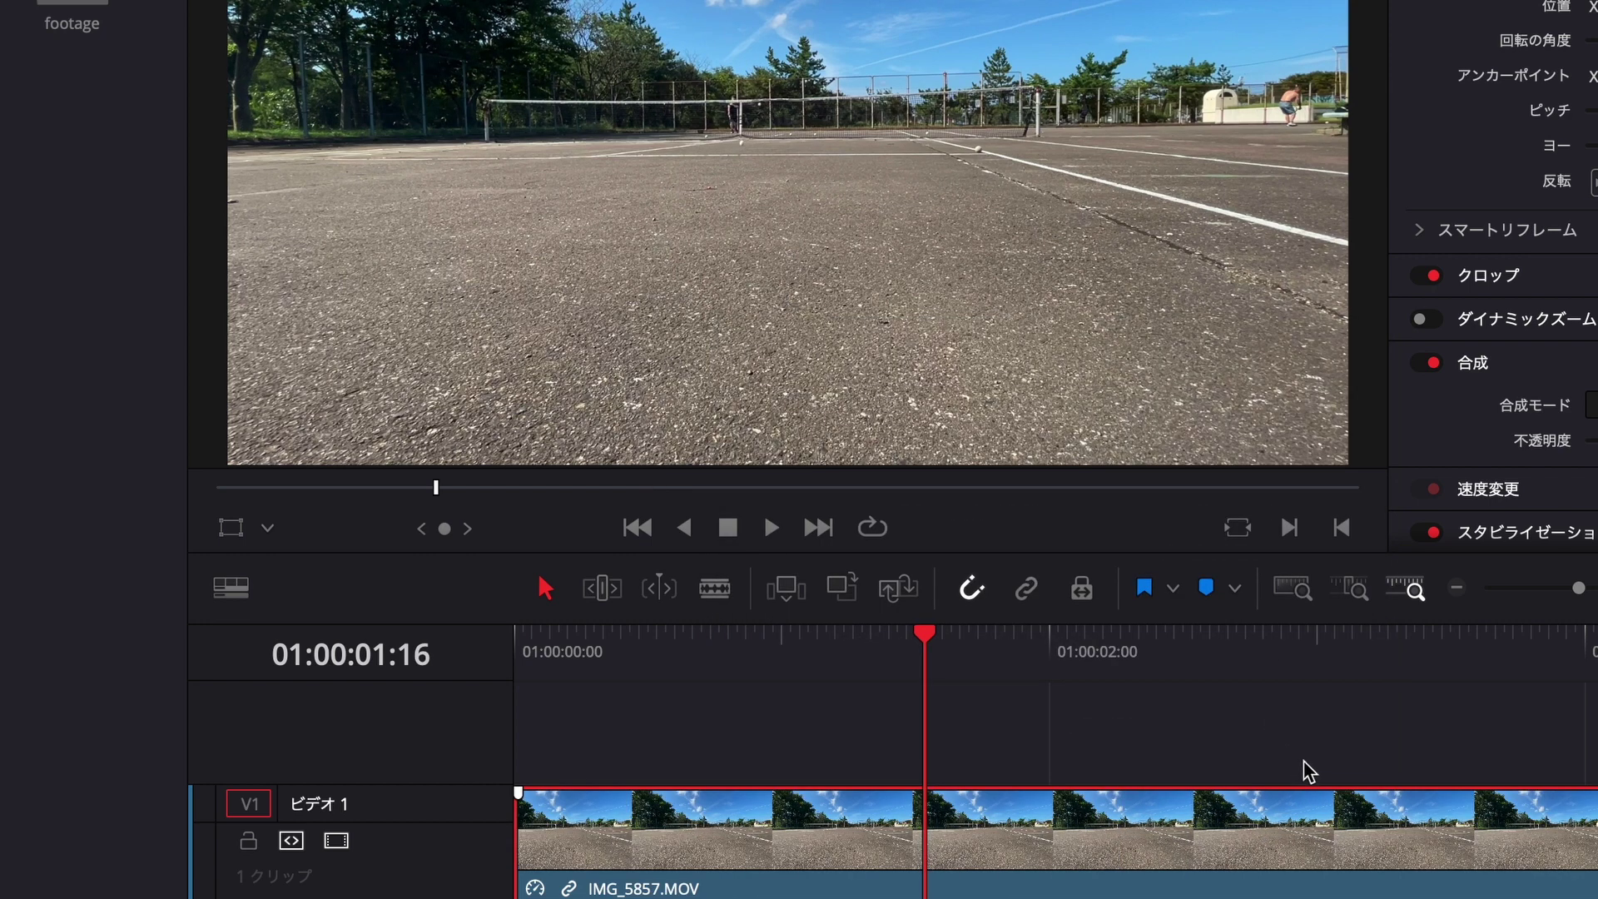
- Scroll the timeline to view the 8-second clip, then return to its start
scroll(1305, 766, "right", 10)
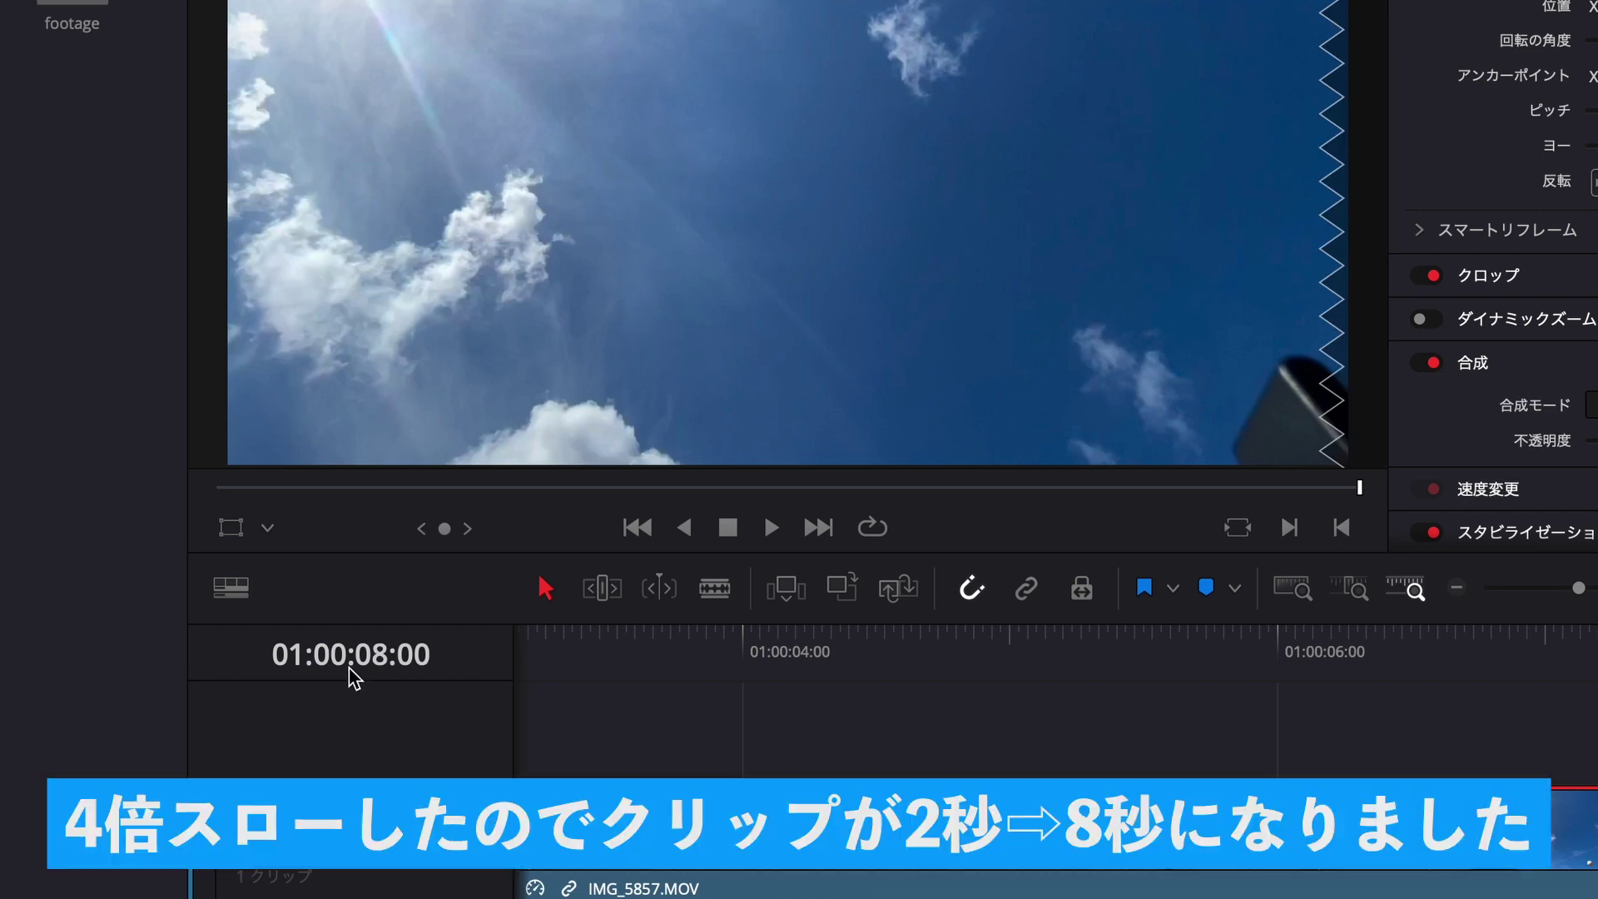
scroll(806, 770, "left", 4)
scroll(806, 770, "right", 2)
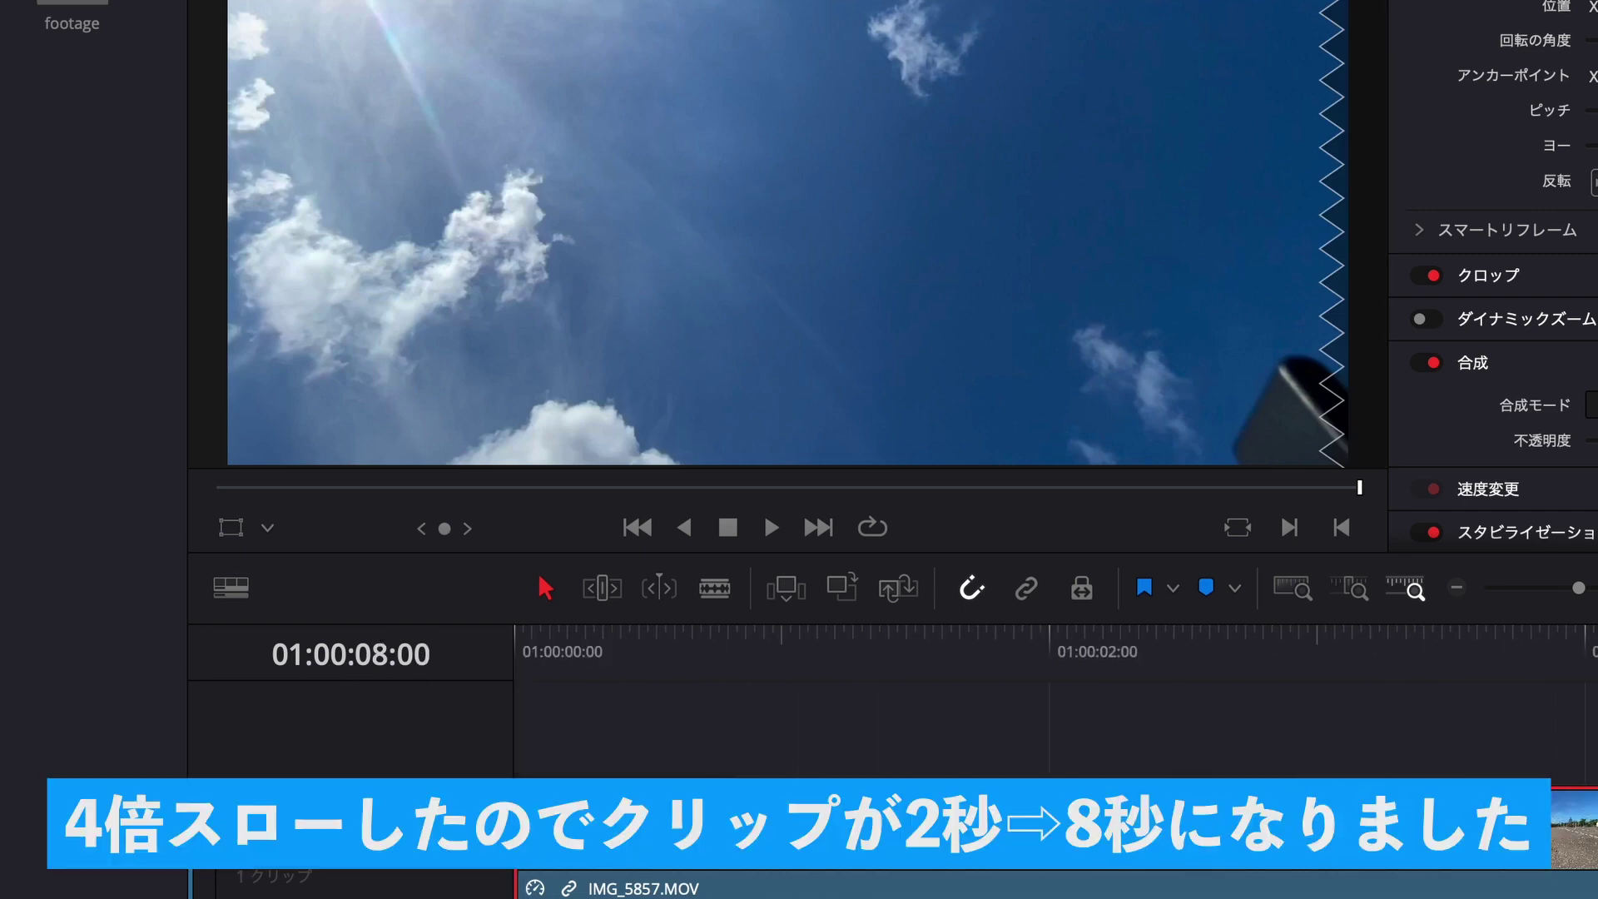
scroll(594, 676, "down", 3)
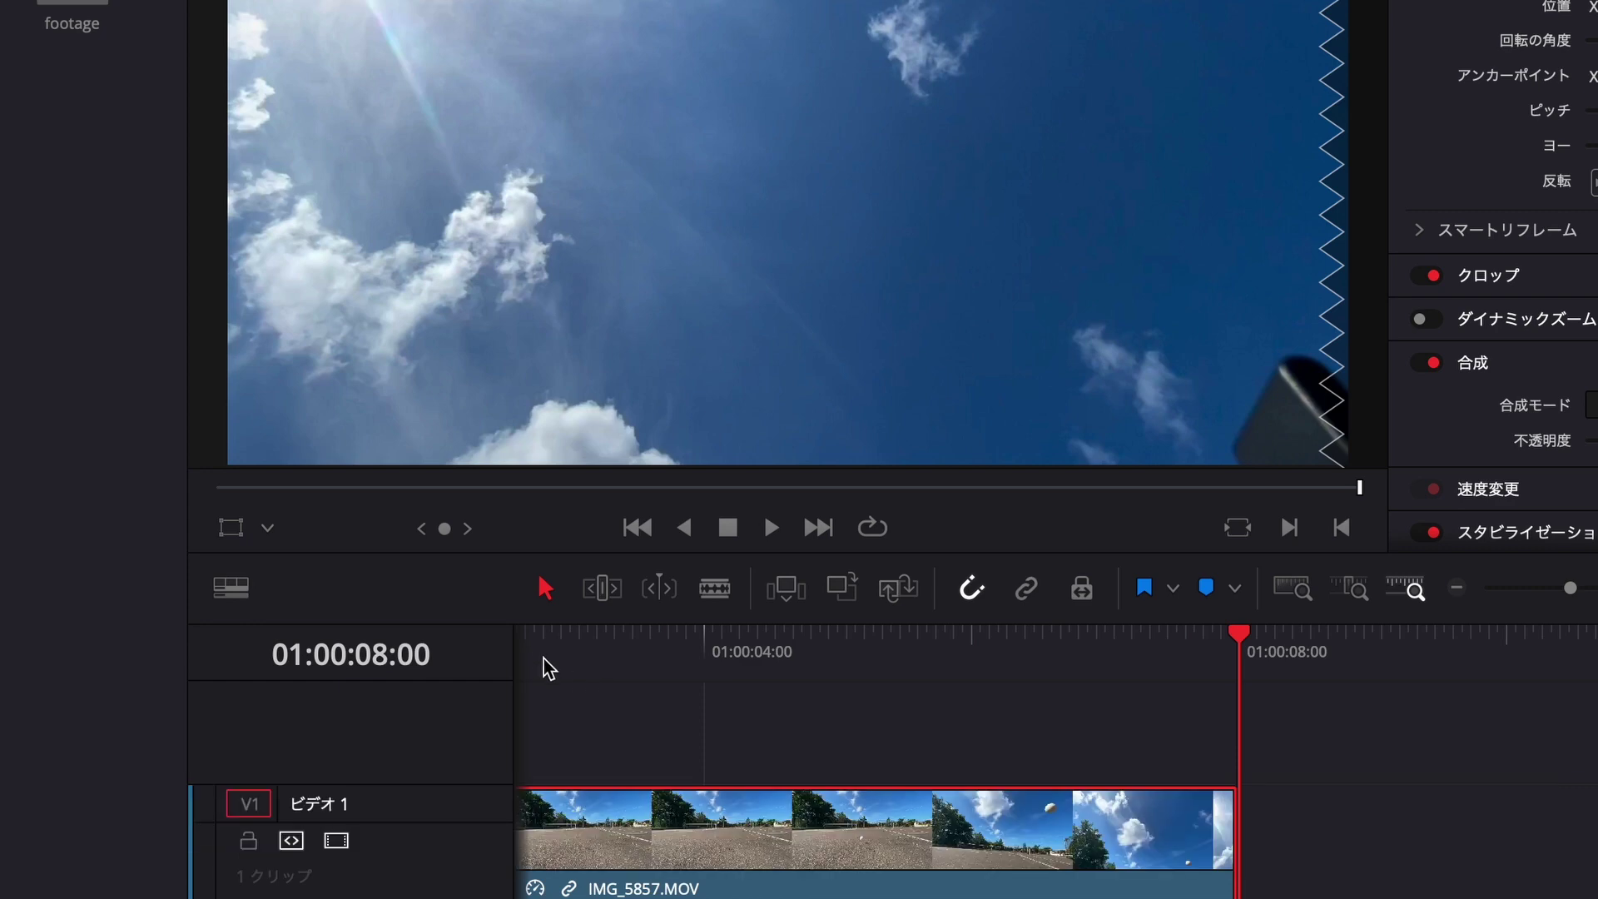
key("Home")
- Play the 25% IMG_5857.MOV clip through its 8 seconds, then right-click it for its actions
key("space")
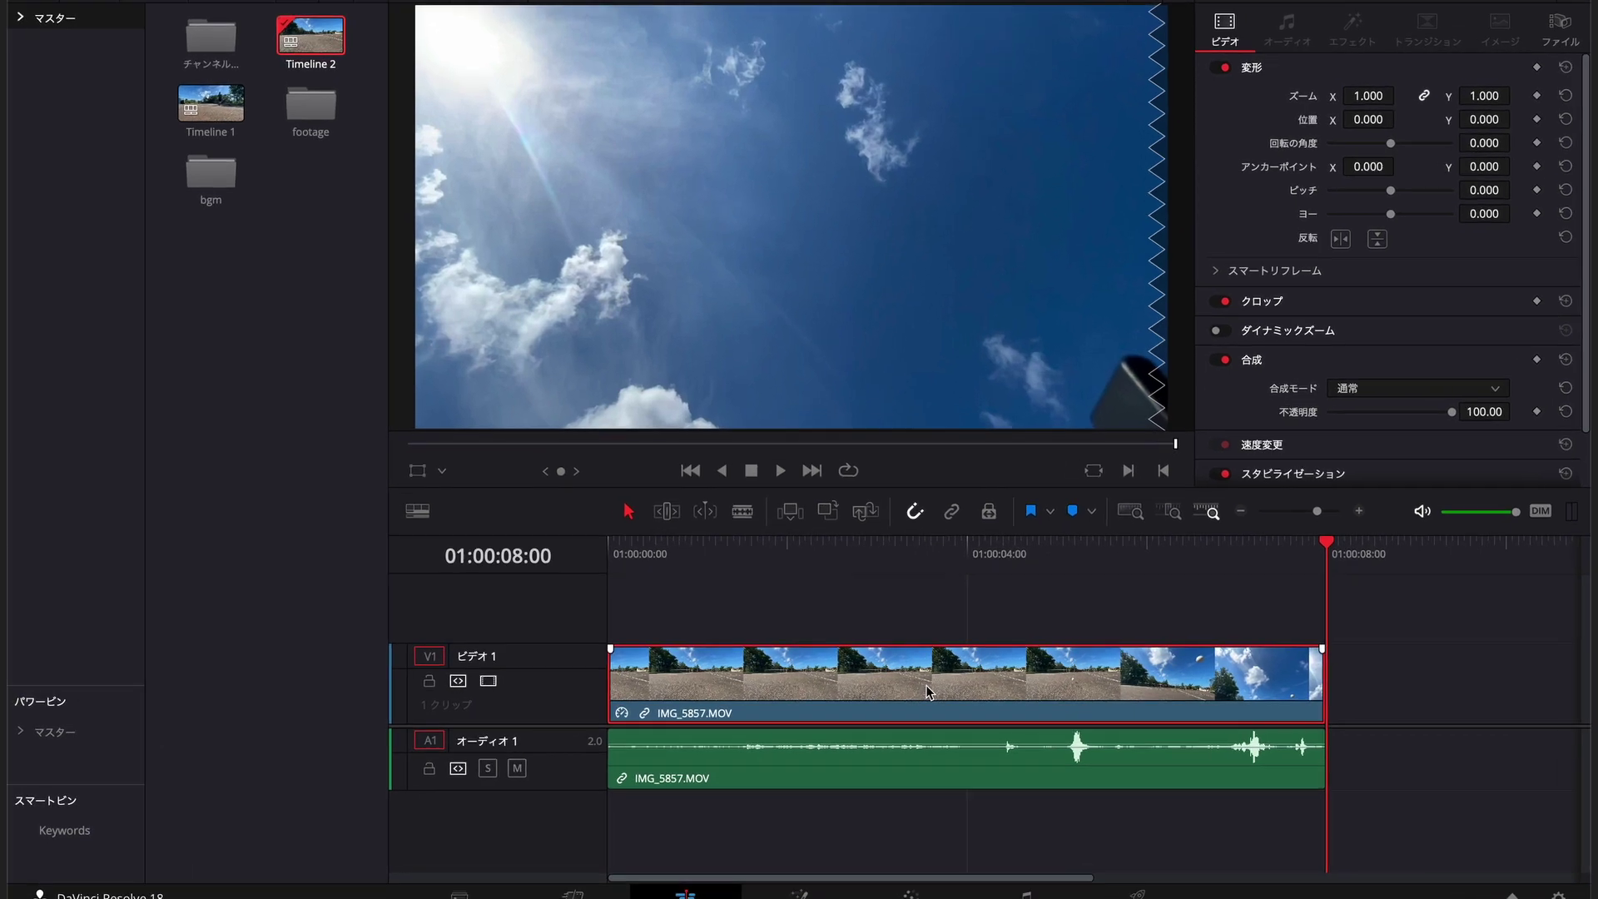
right_click(915, 695)
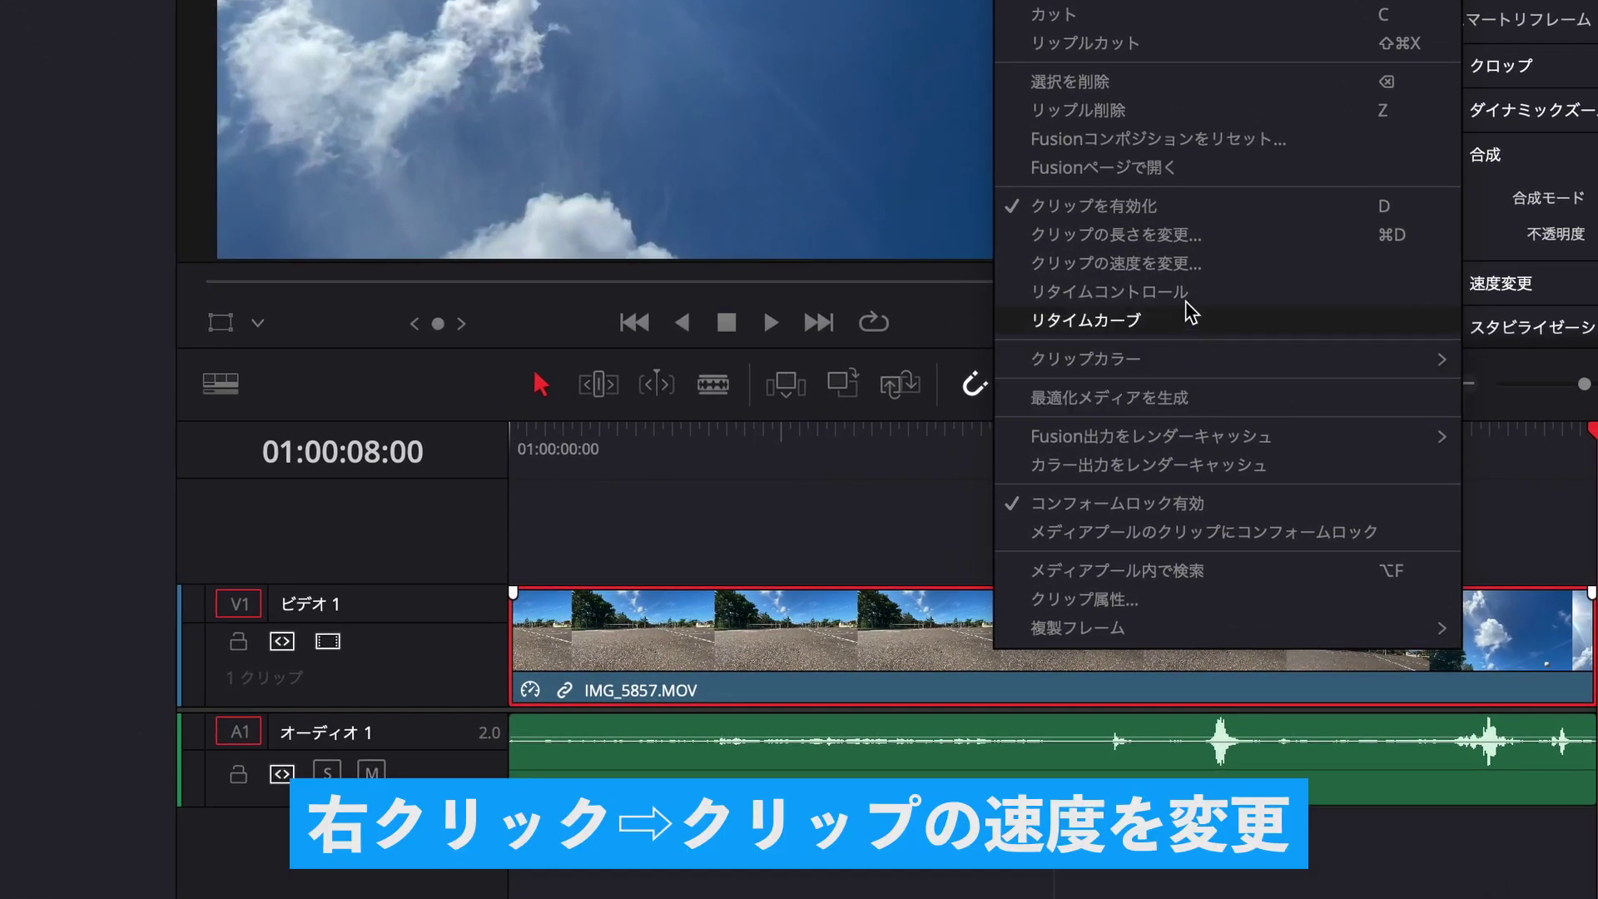
- Turn on Reverse Speed for IMG_5857.MOV so it plays at -25%
left_click(1182, 265)
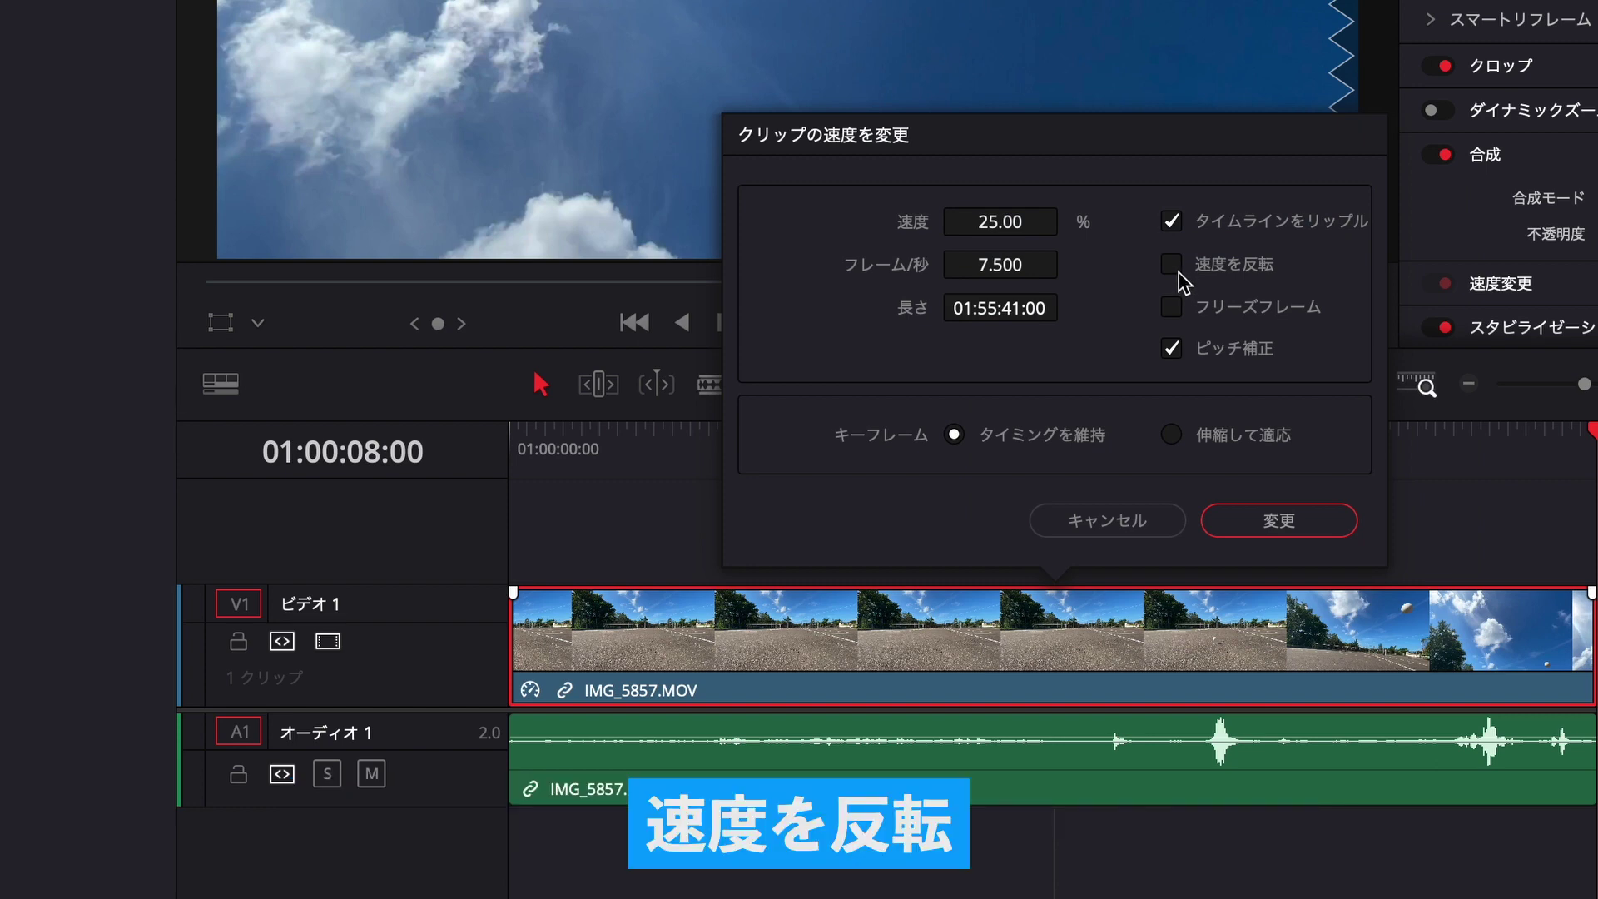
left_click(1173, 267)
left_click(1327, 521)
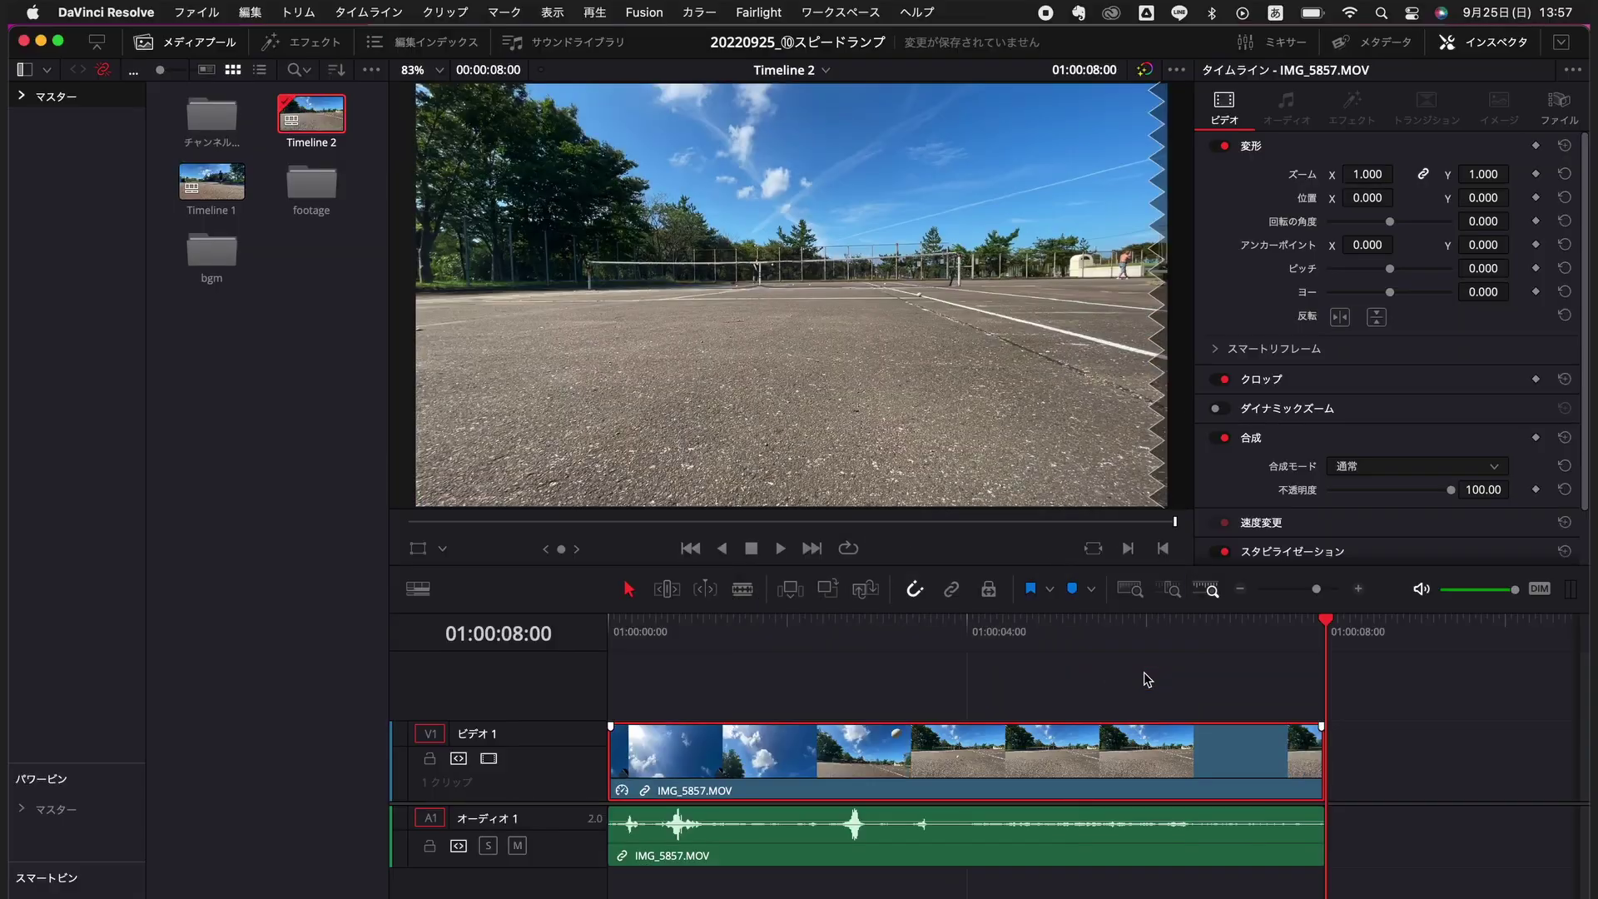
- Play the reversed clip from the start of the timeline
key("Home")
key("space")
key("space")
key("Home")
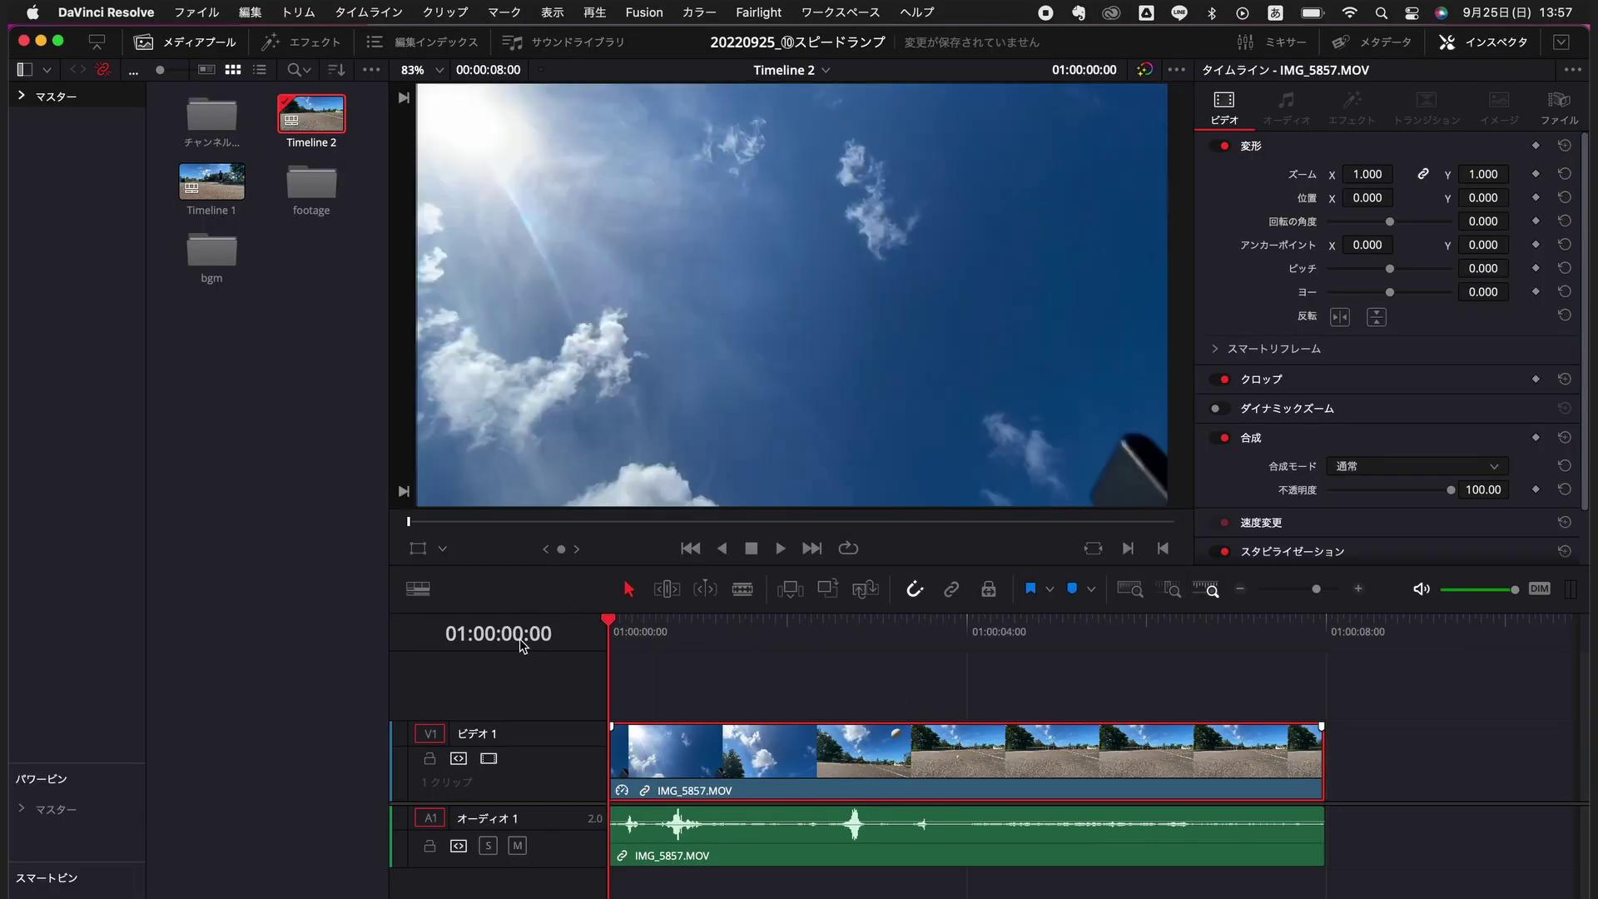
key("space")
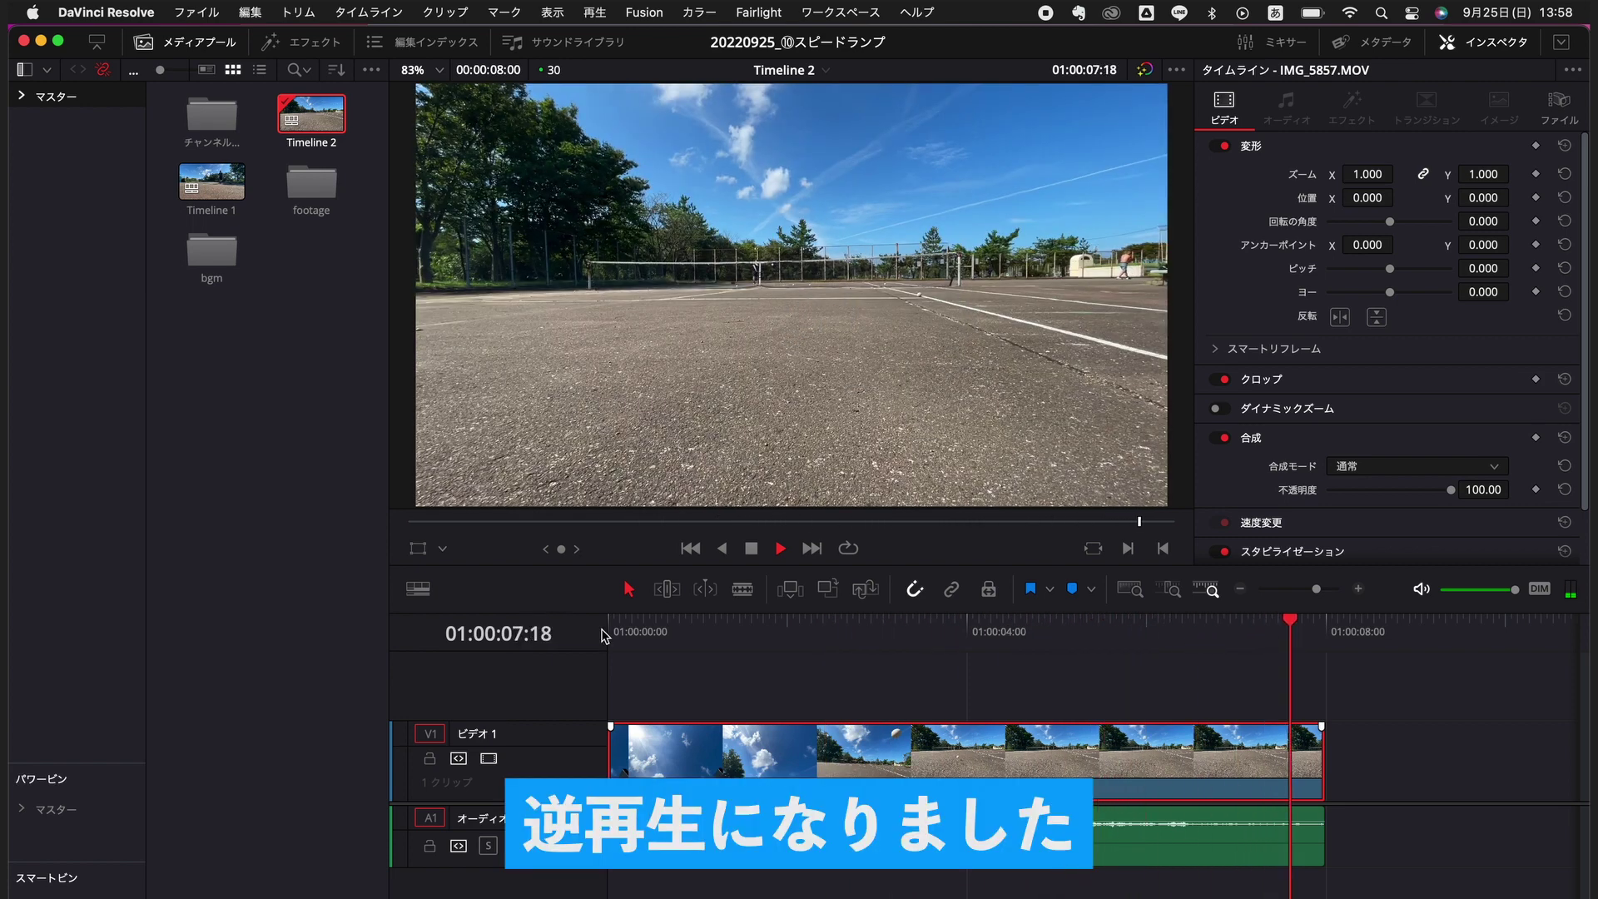
left_click(610, 626)
key("space")
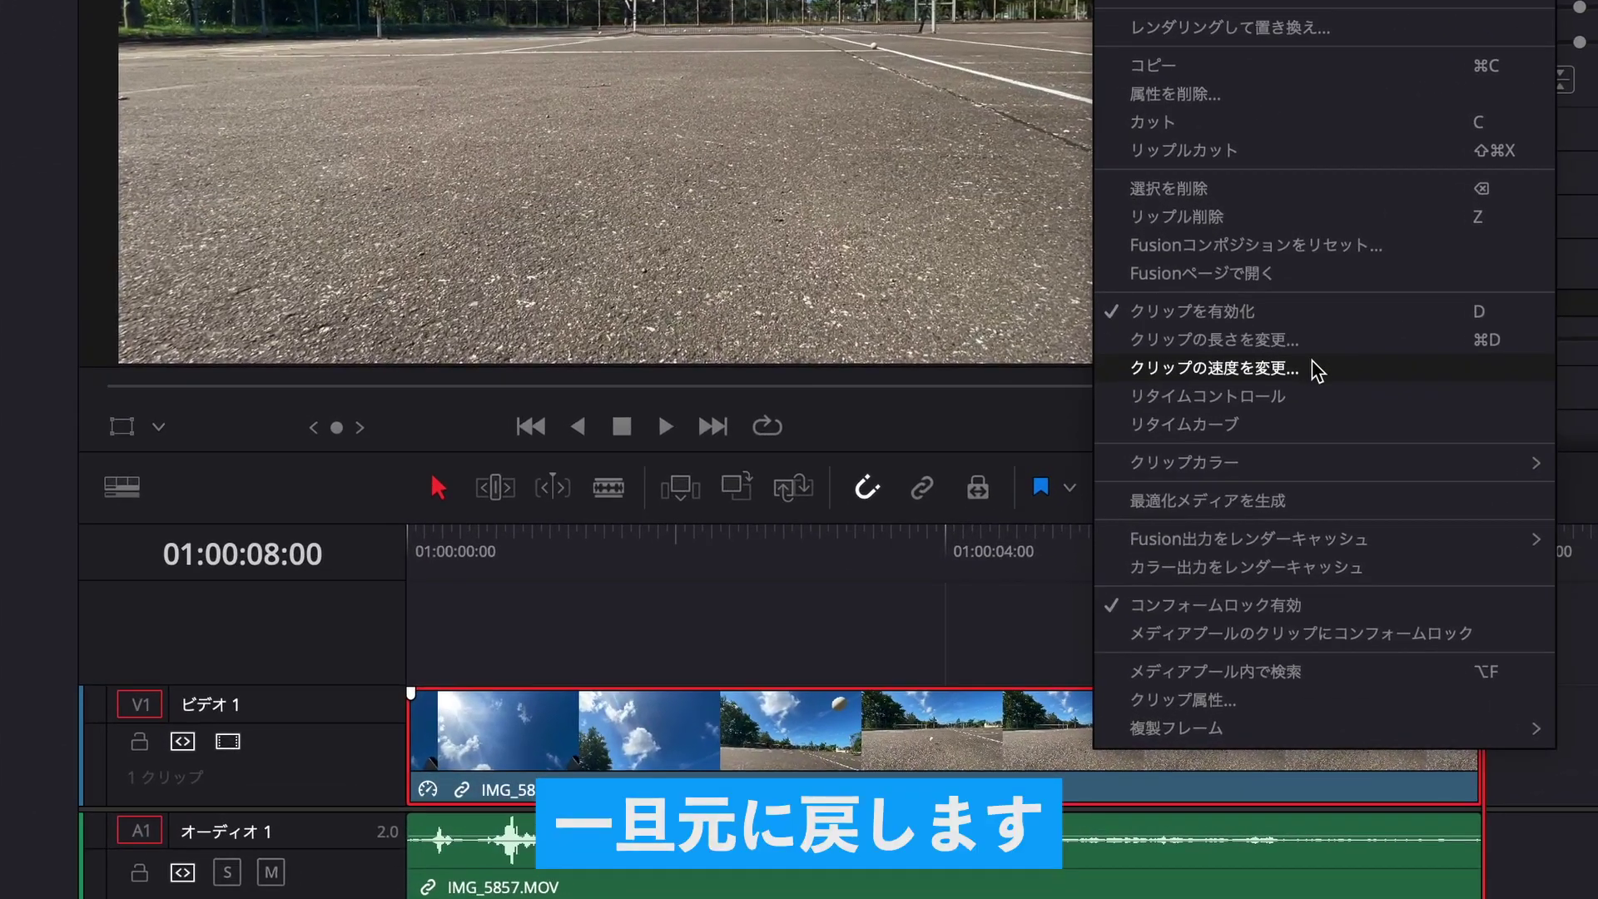
- Untick Reverse Speed, reset speed to 100%, and scrub to the ball-reaching-camera frame
left_click(1285, 407)
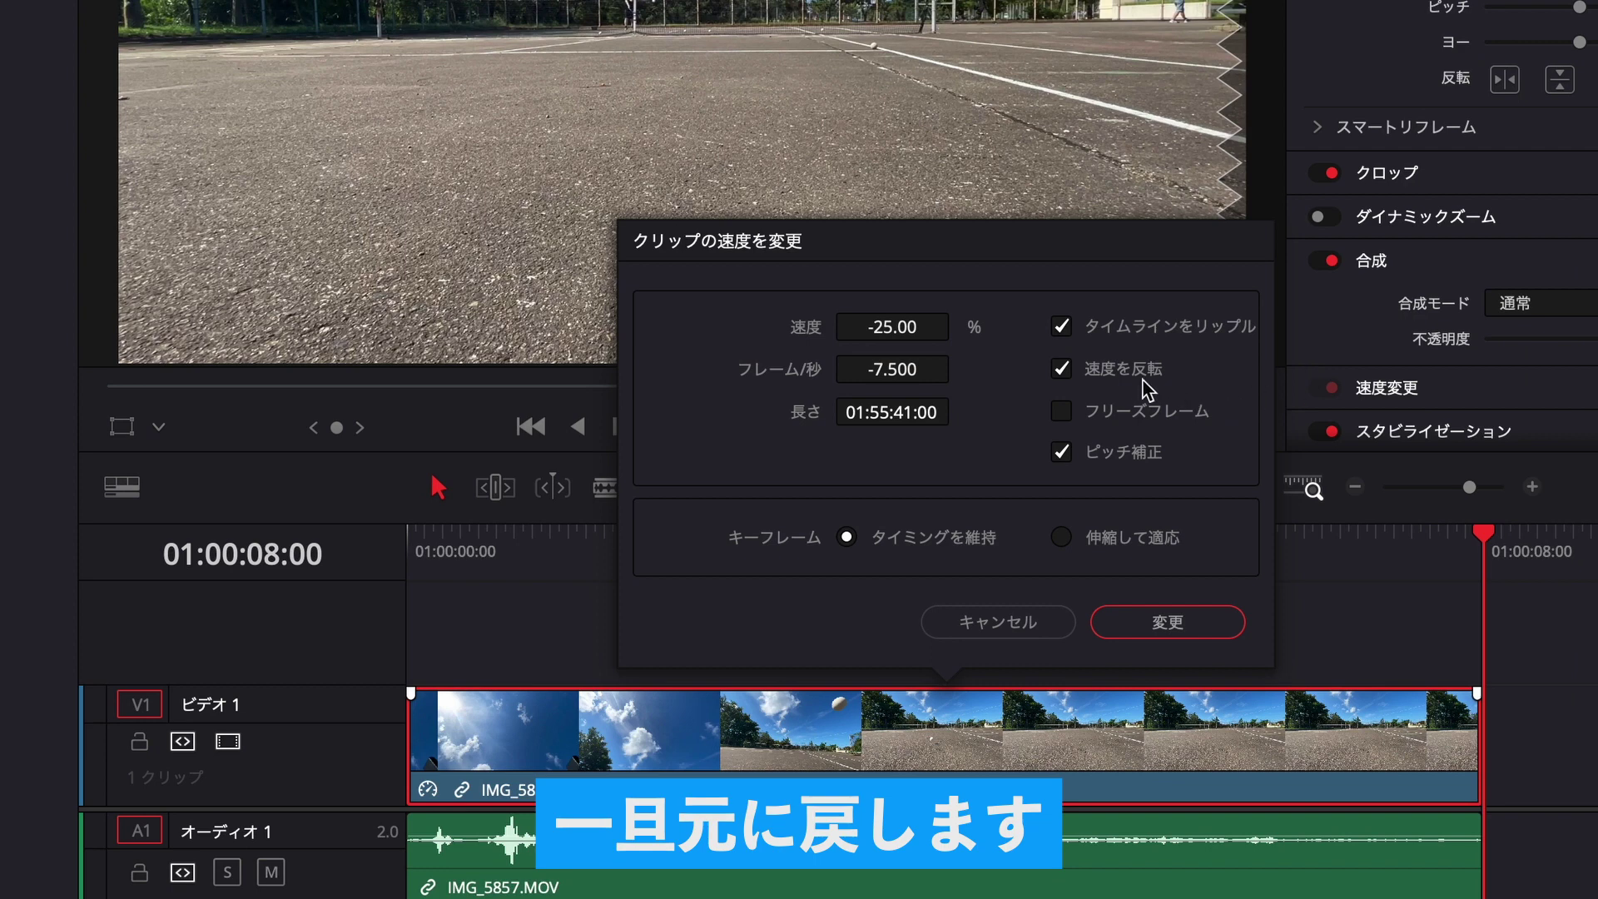
left_click(1066, 368)
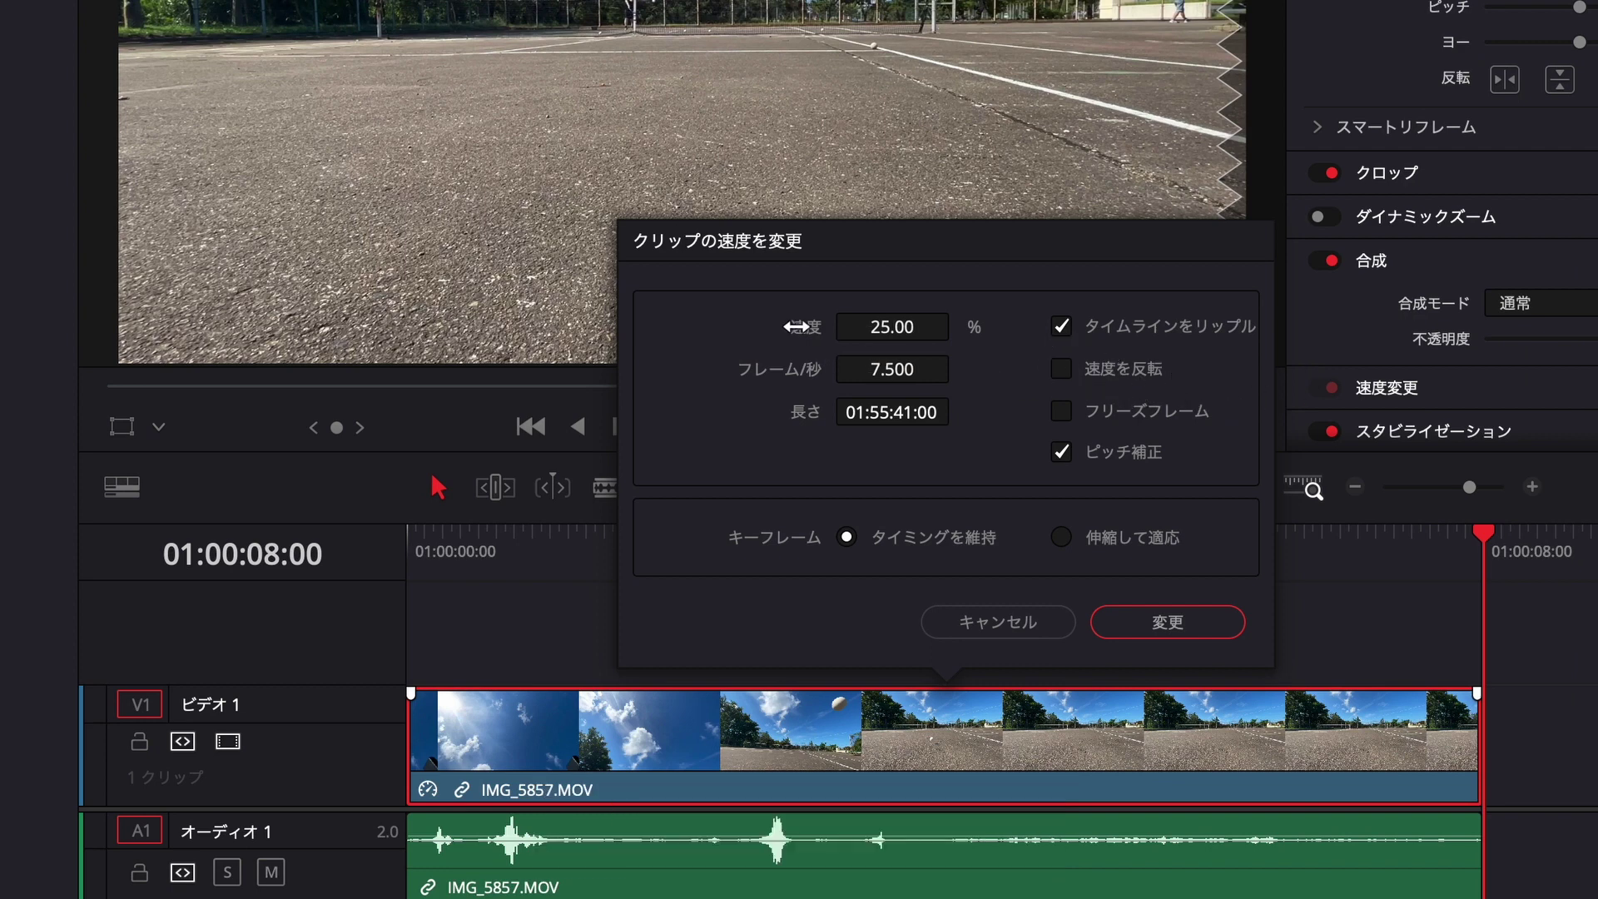
double_click(795, 326)
left_click(1153, 616)
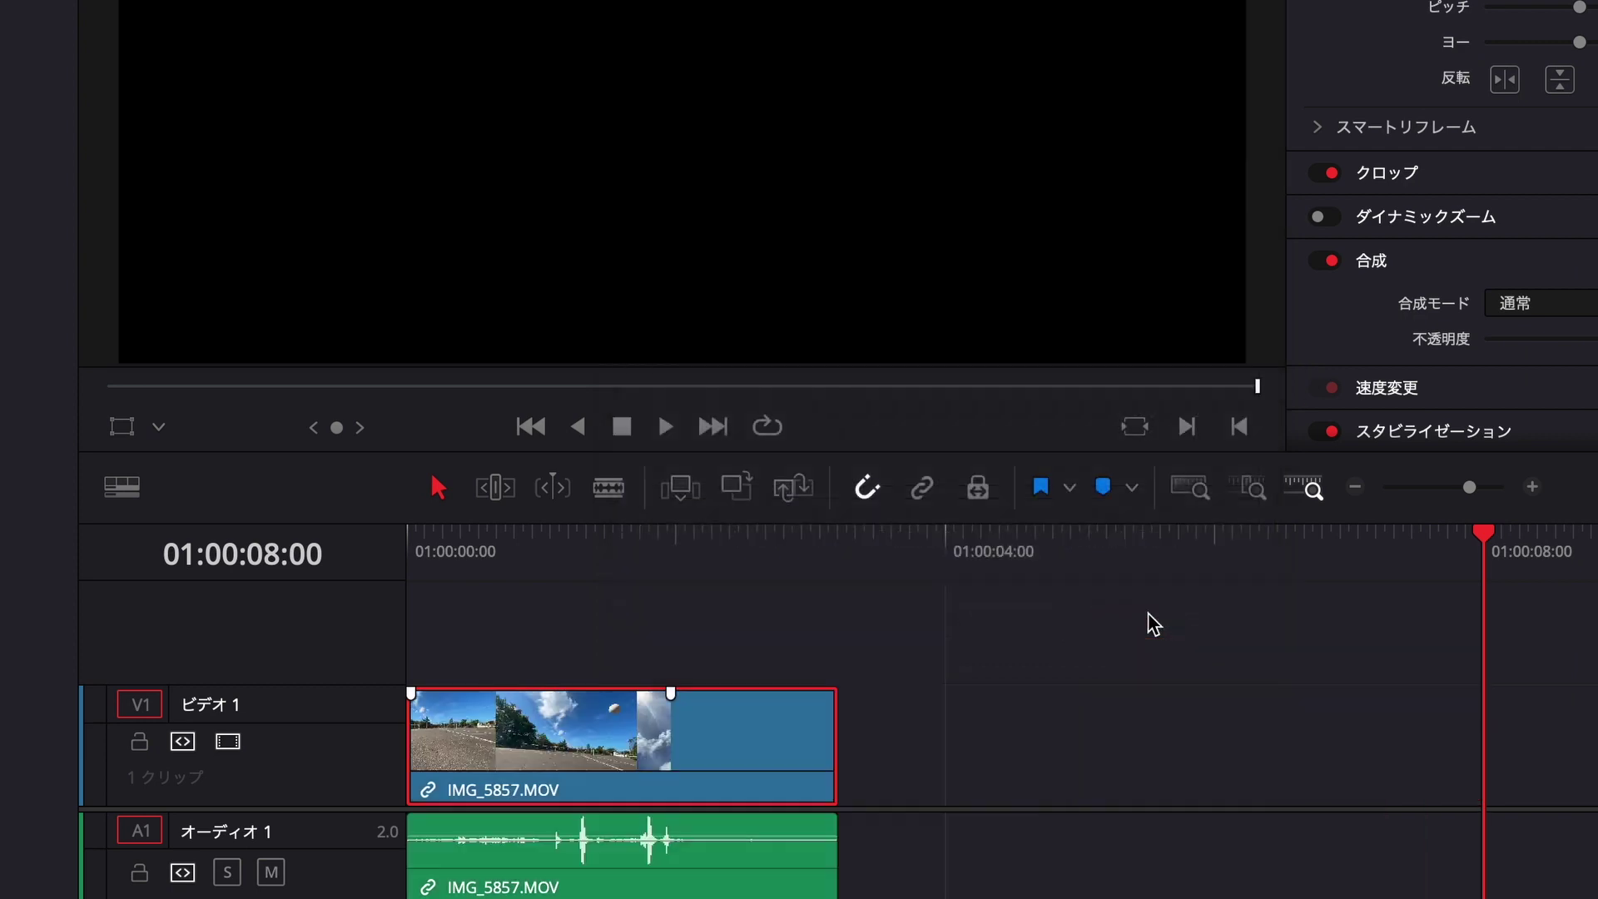
mouse_move(591, 550)
left_mouse_down()
mouse_move(668, 550)
mouse_move(414, 551)
left_mouse_up()
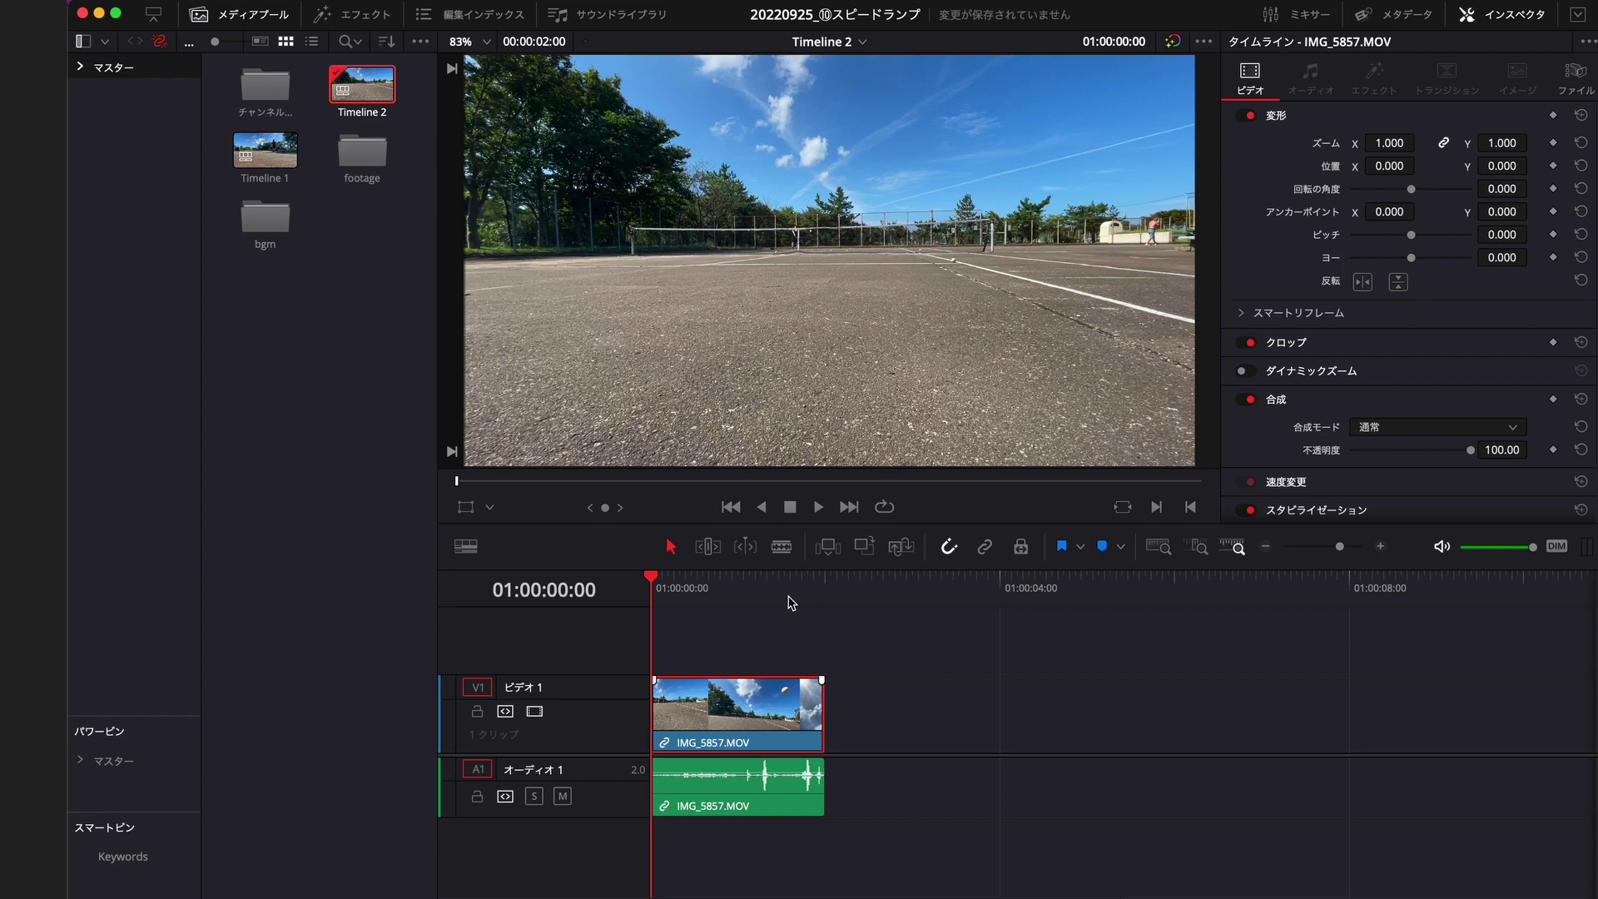
mouse_move(769, 588)
left_mouse_down()
mouse_move(785, 591)
mouse_move(768, 601)
left_mouse_up()
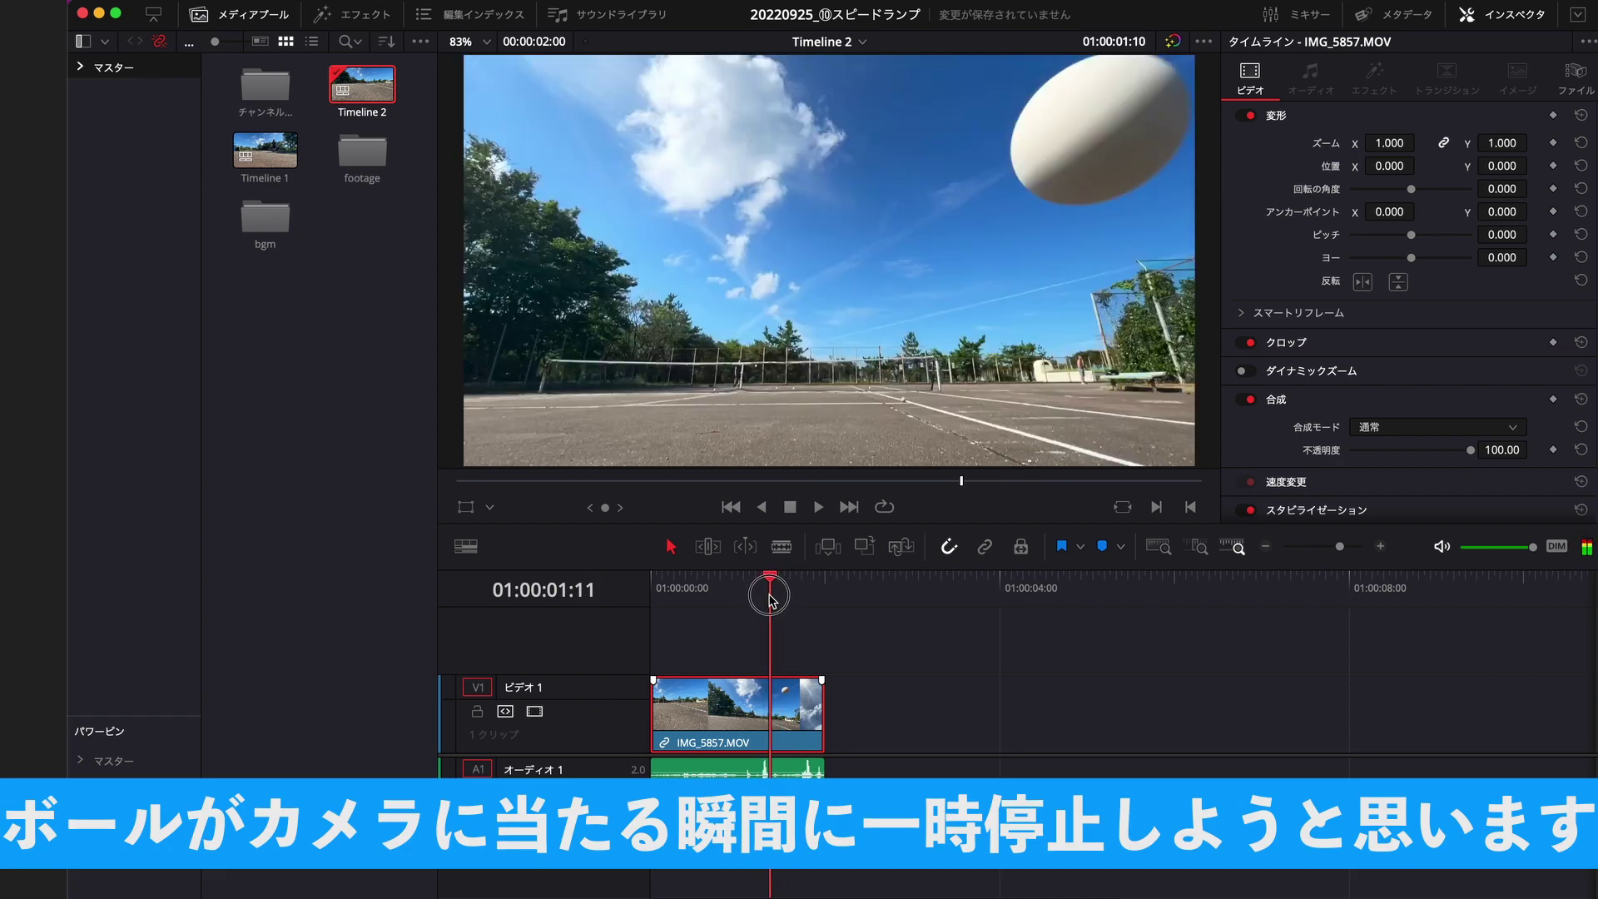
- Apply Freeze Frame to IMG_5857.MOV at the frame where the ball hits
left_click_drag(766, 599, 768, 601)
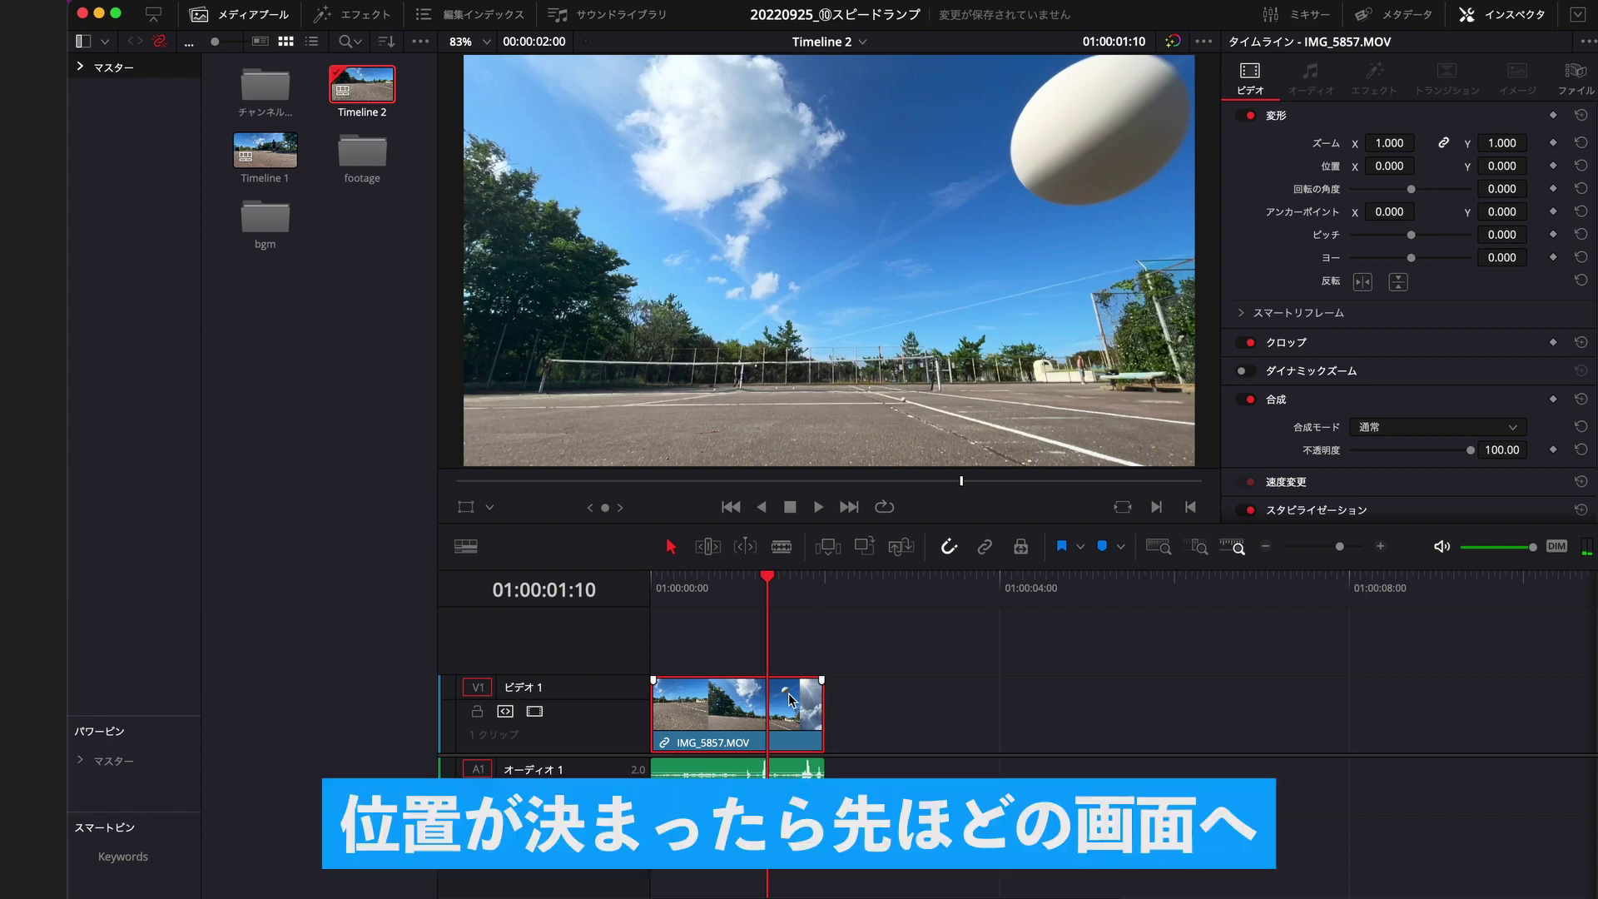
right_click(791, 700)
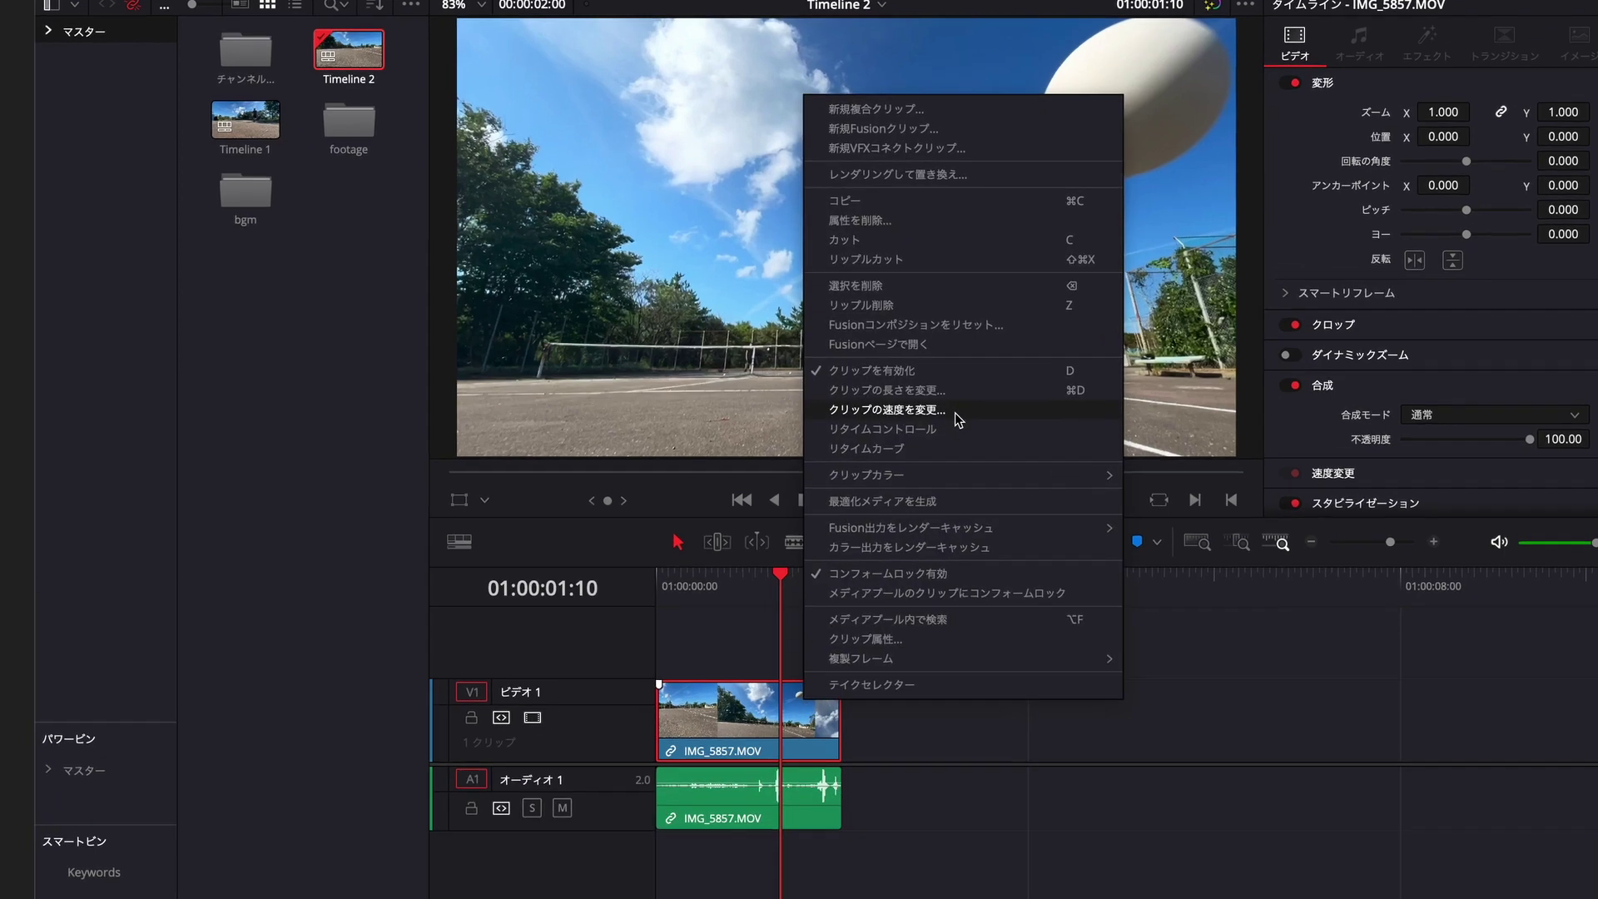
left_click(882, 422)
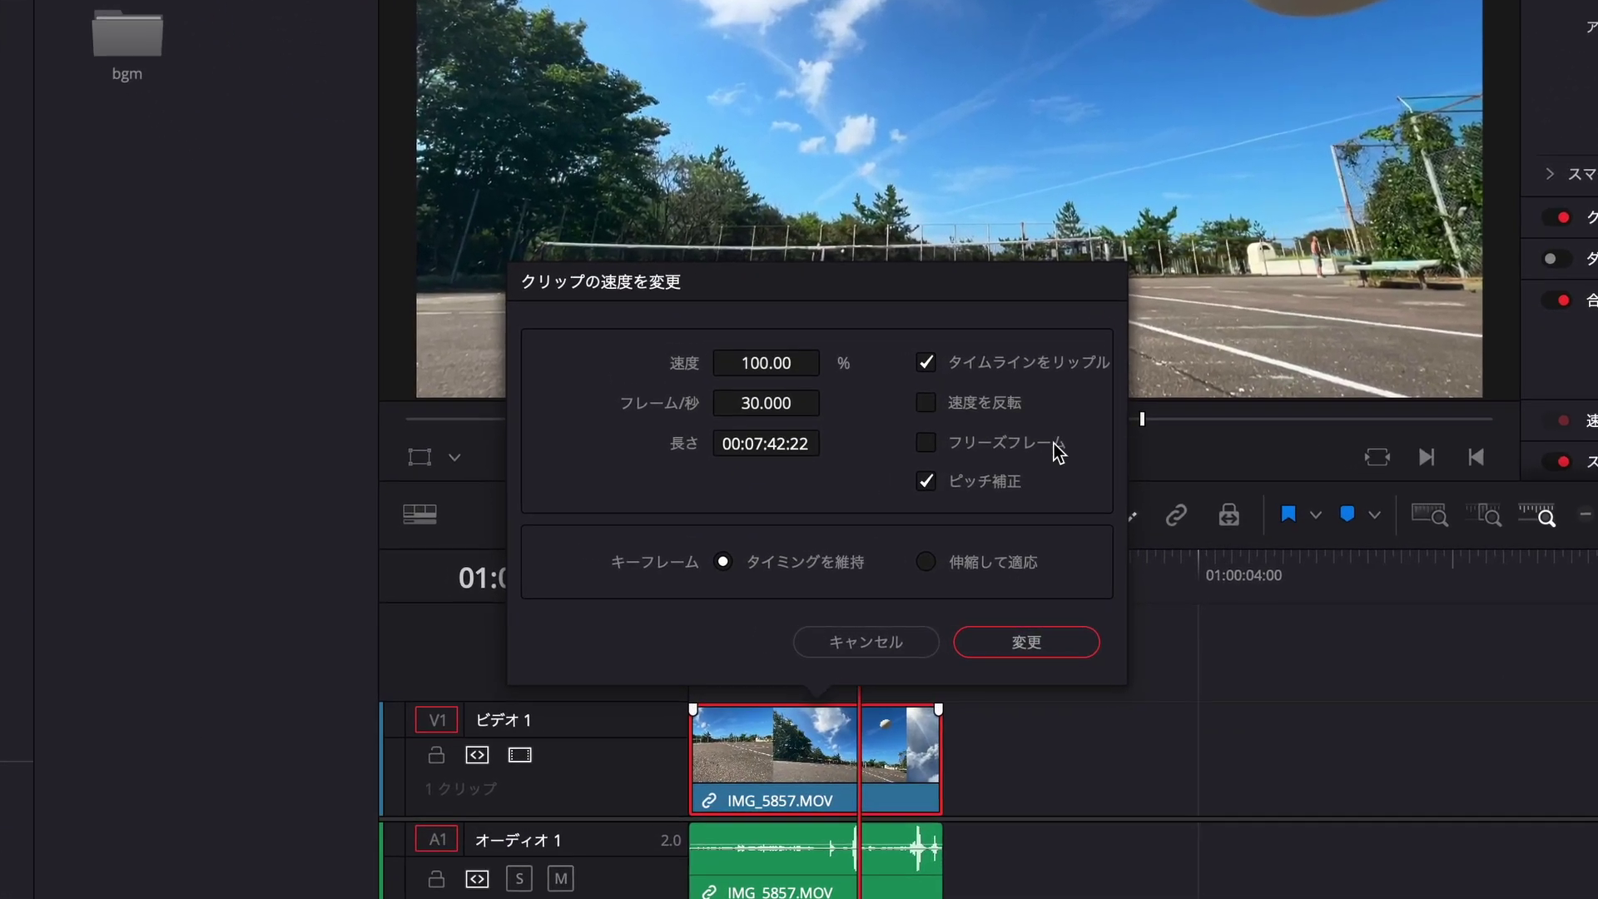
left_click(1002, 448)
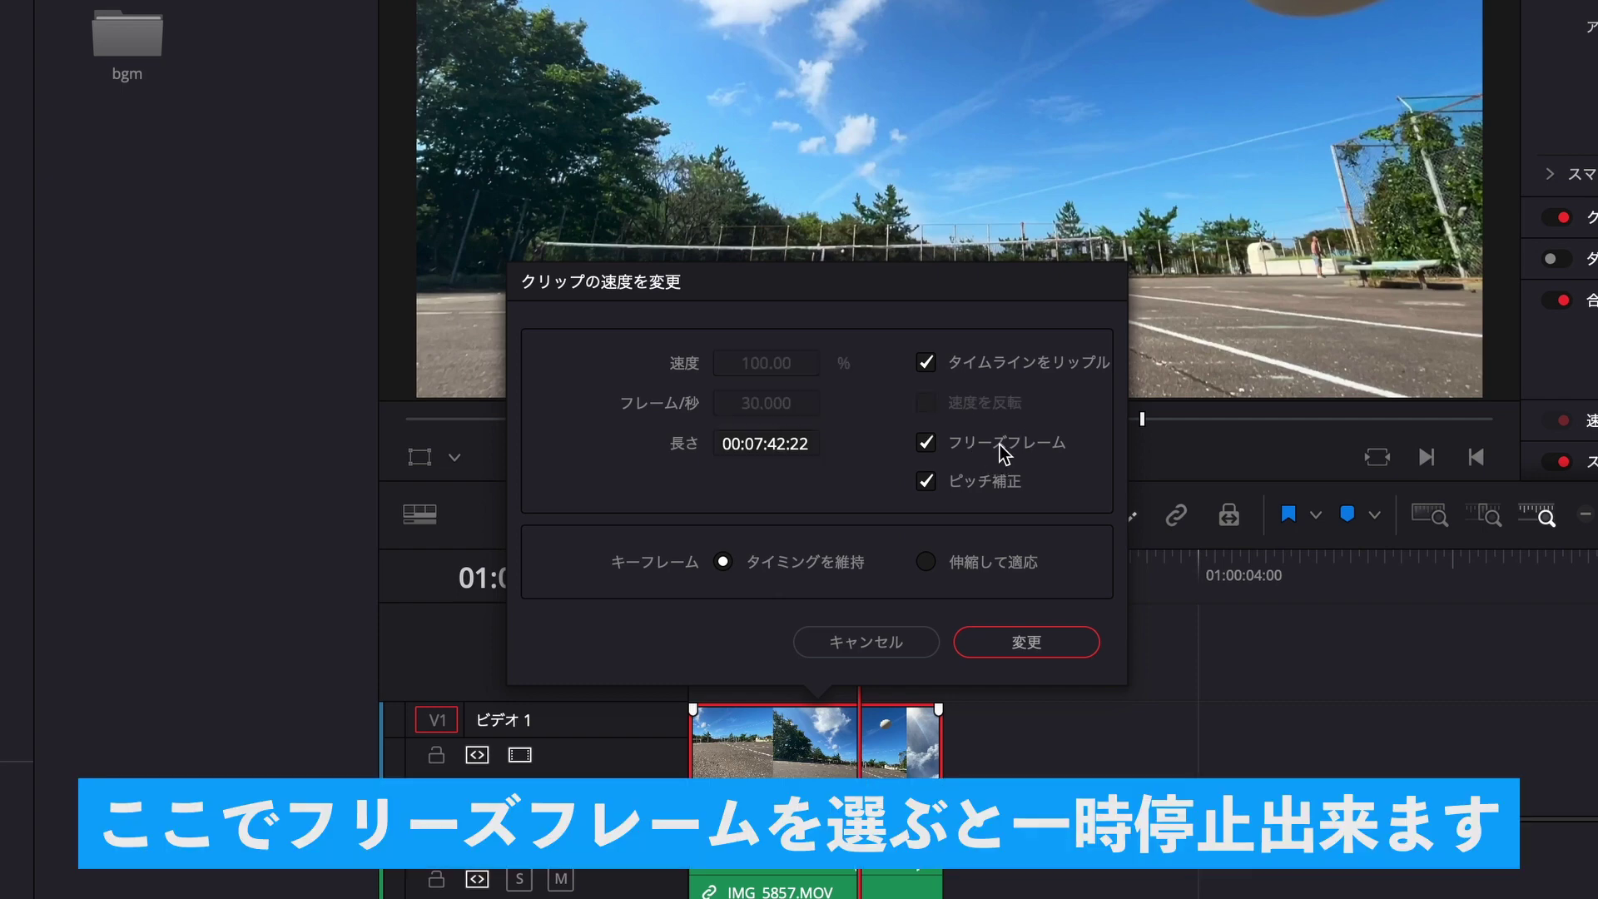
left_click(1010, 643)
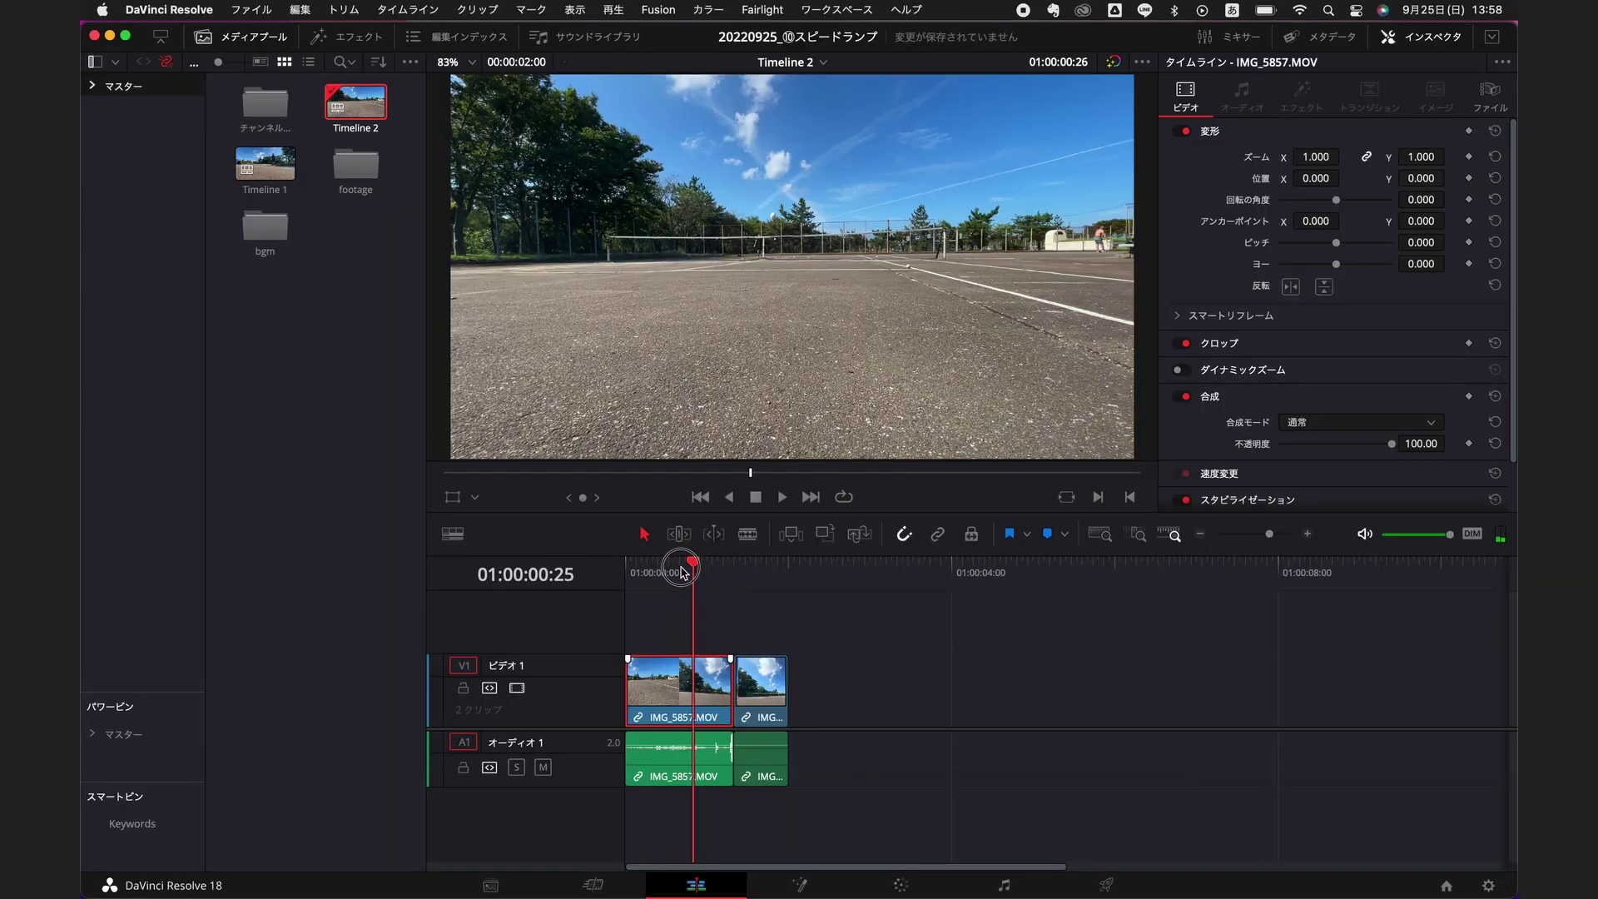
- Play Timeline 2 from the start to check the freeze frame
left_click(626, 573)
key("space")
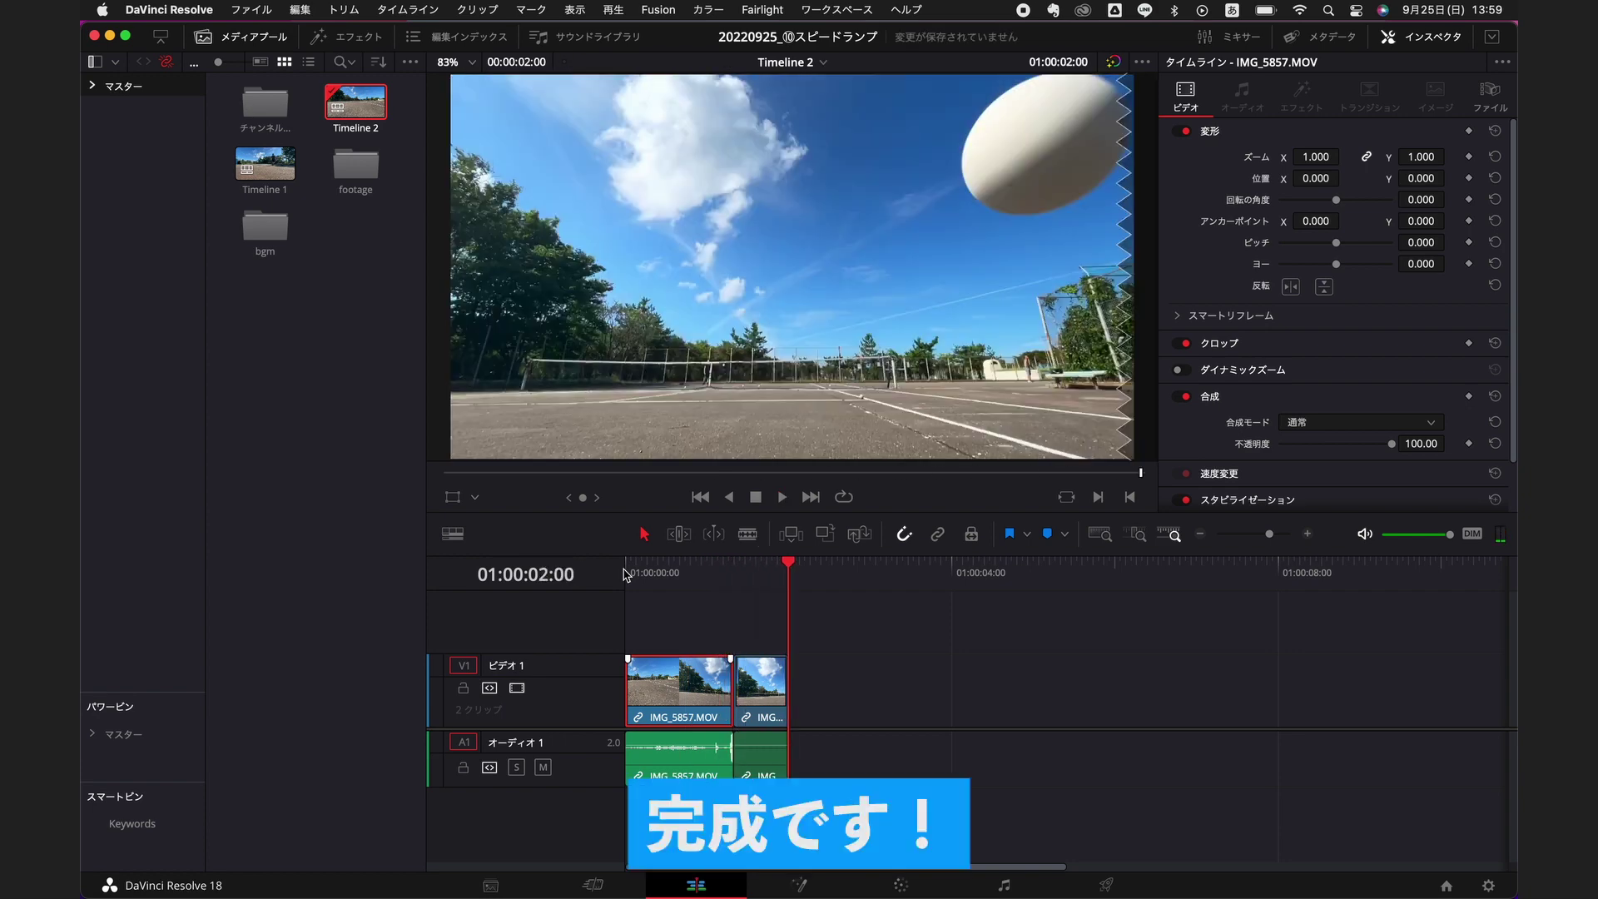
left_click(627, 572)
key("space")
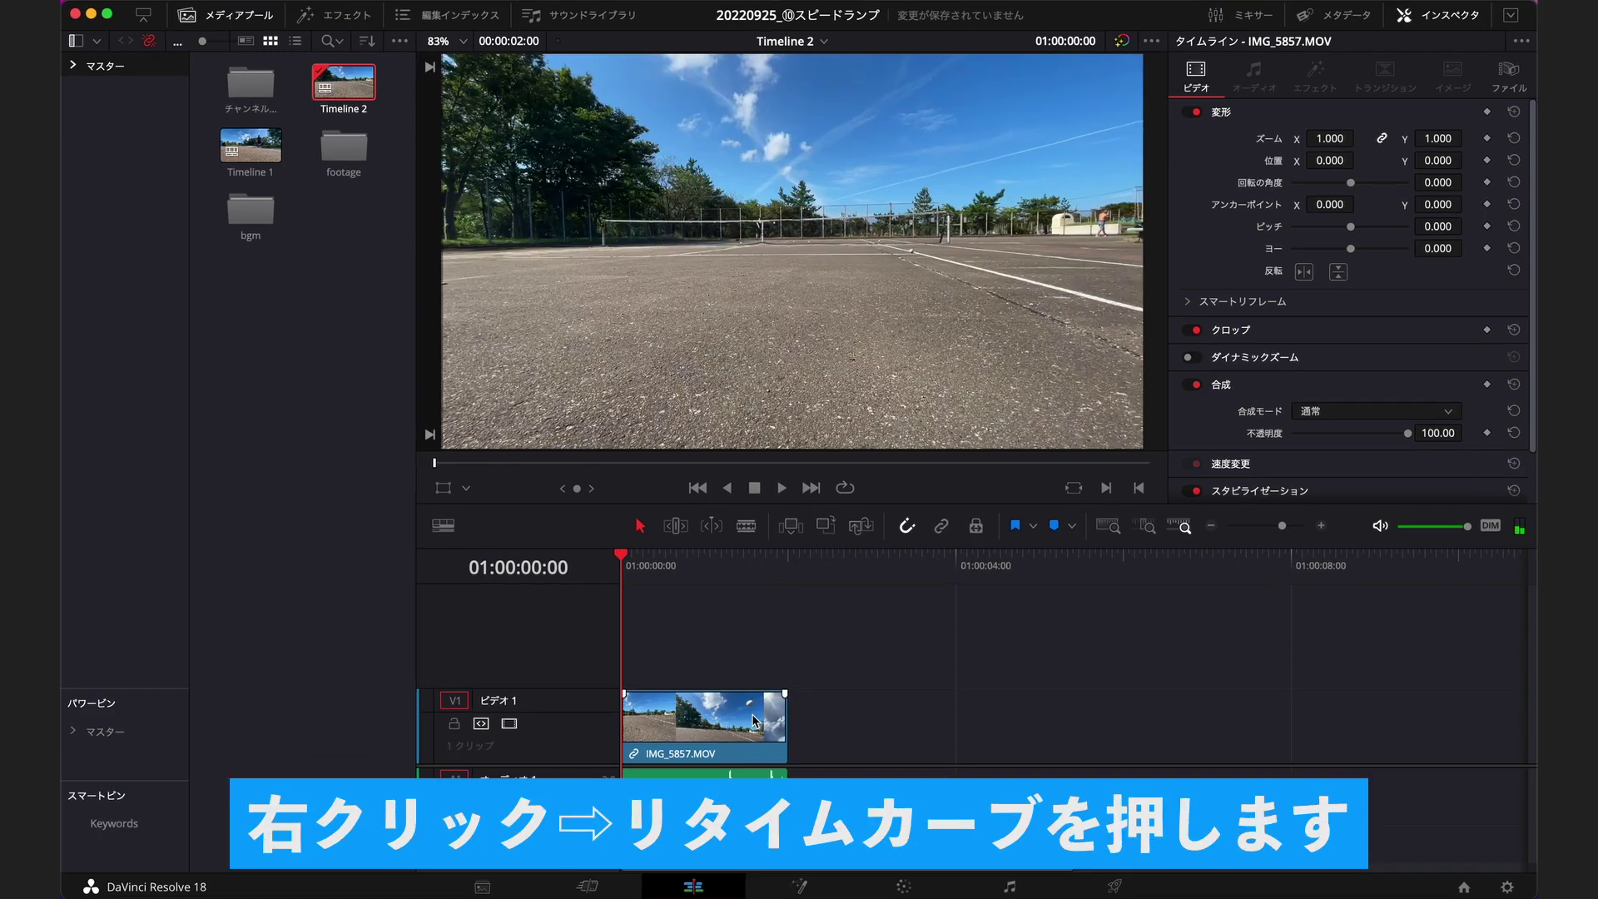
- Show IMG_5857.MOV's retime curve, zoom in, and switch the graph to Retime Speed (0–300%)
right_click(749, 691)
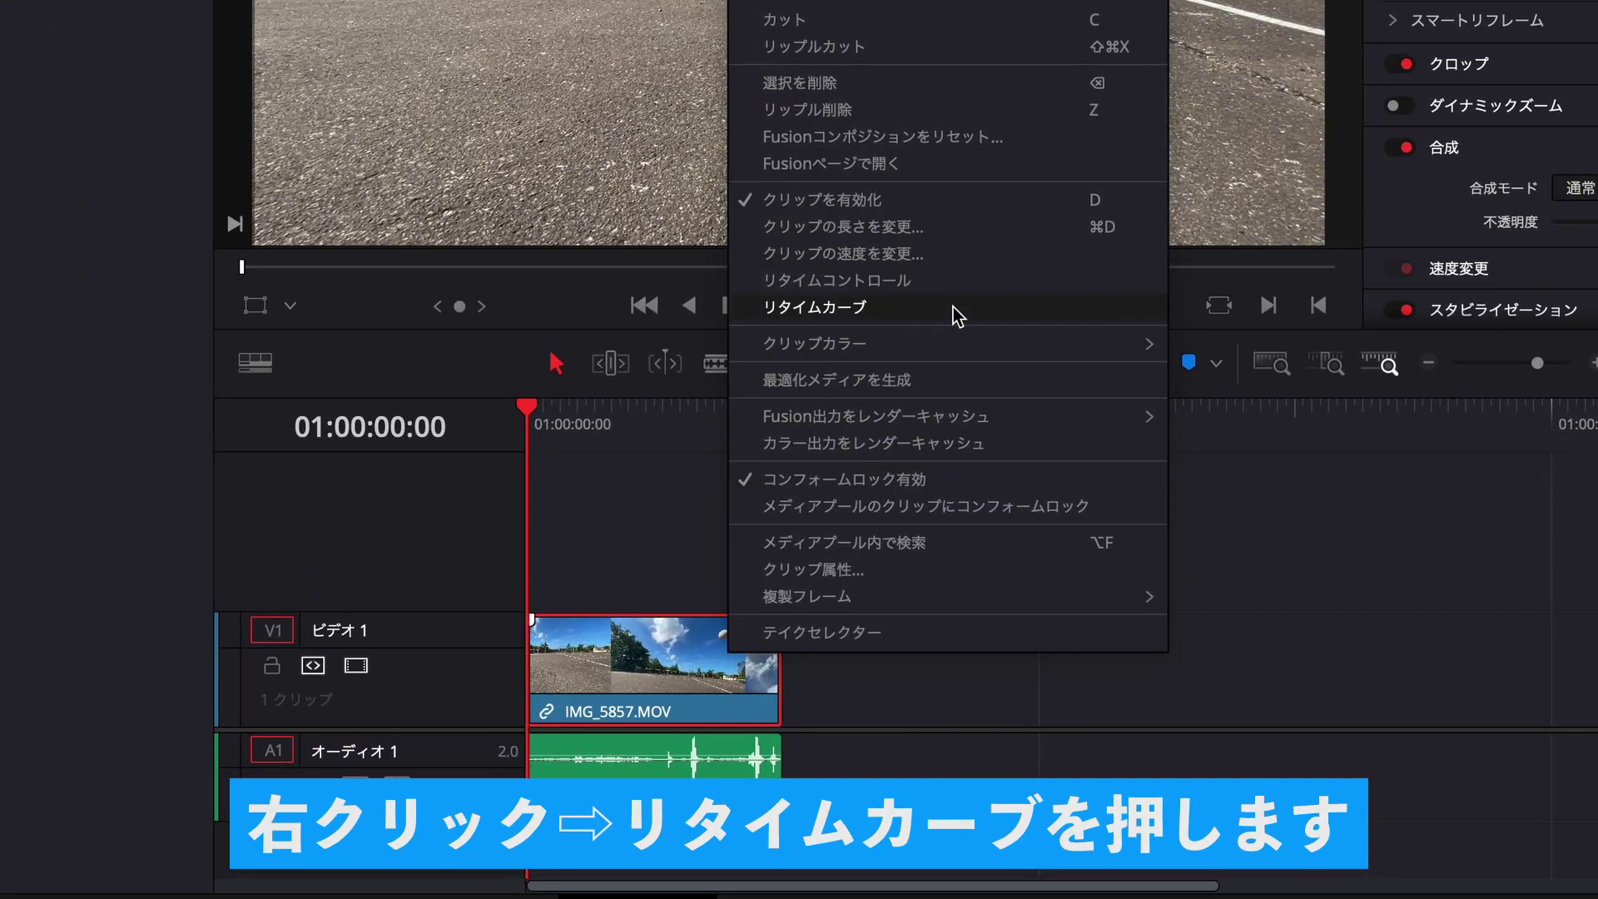
left_click(958, 309)
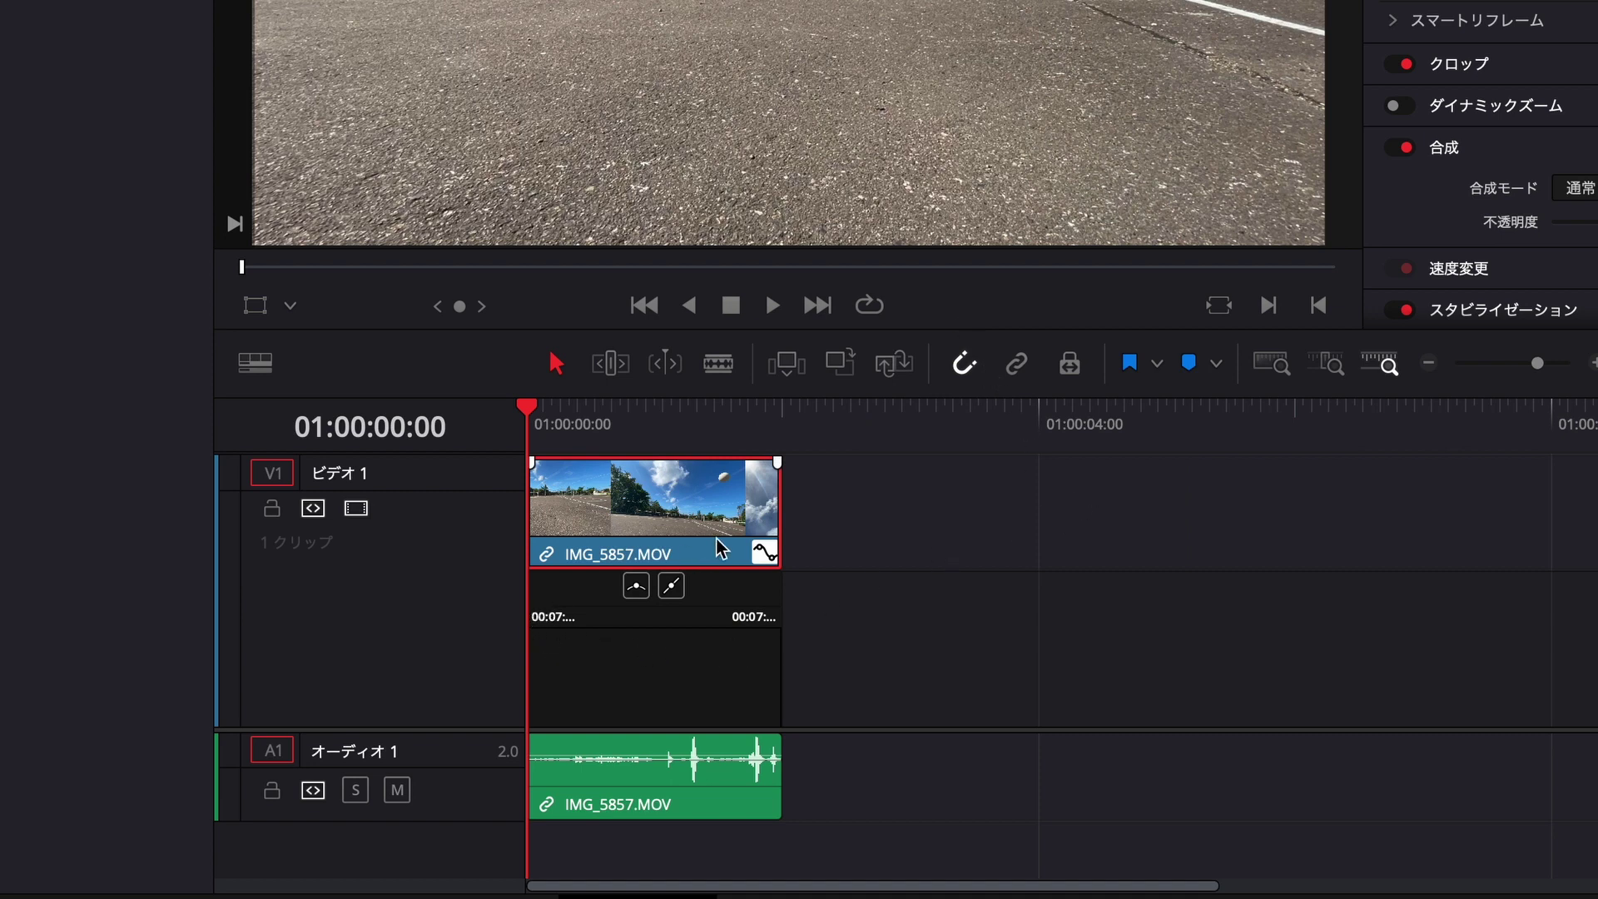
key("ctrl+equal")
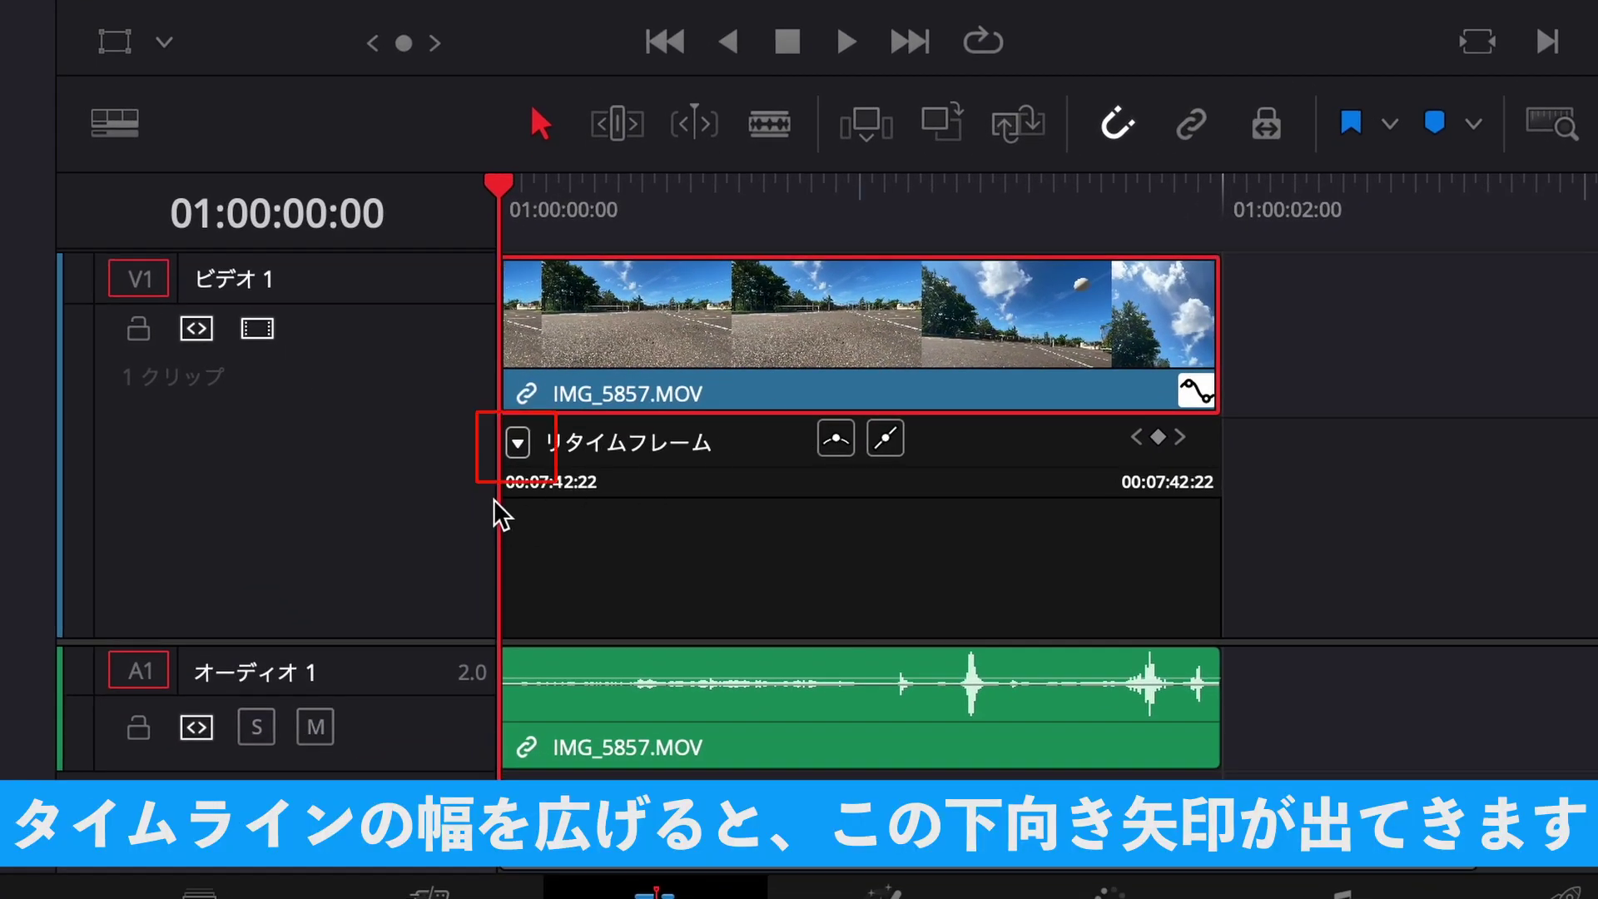
left_click(517, 443)
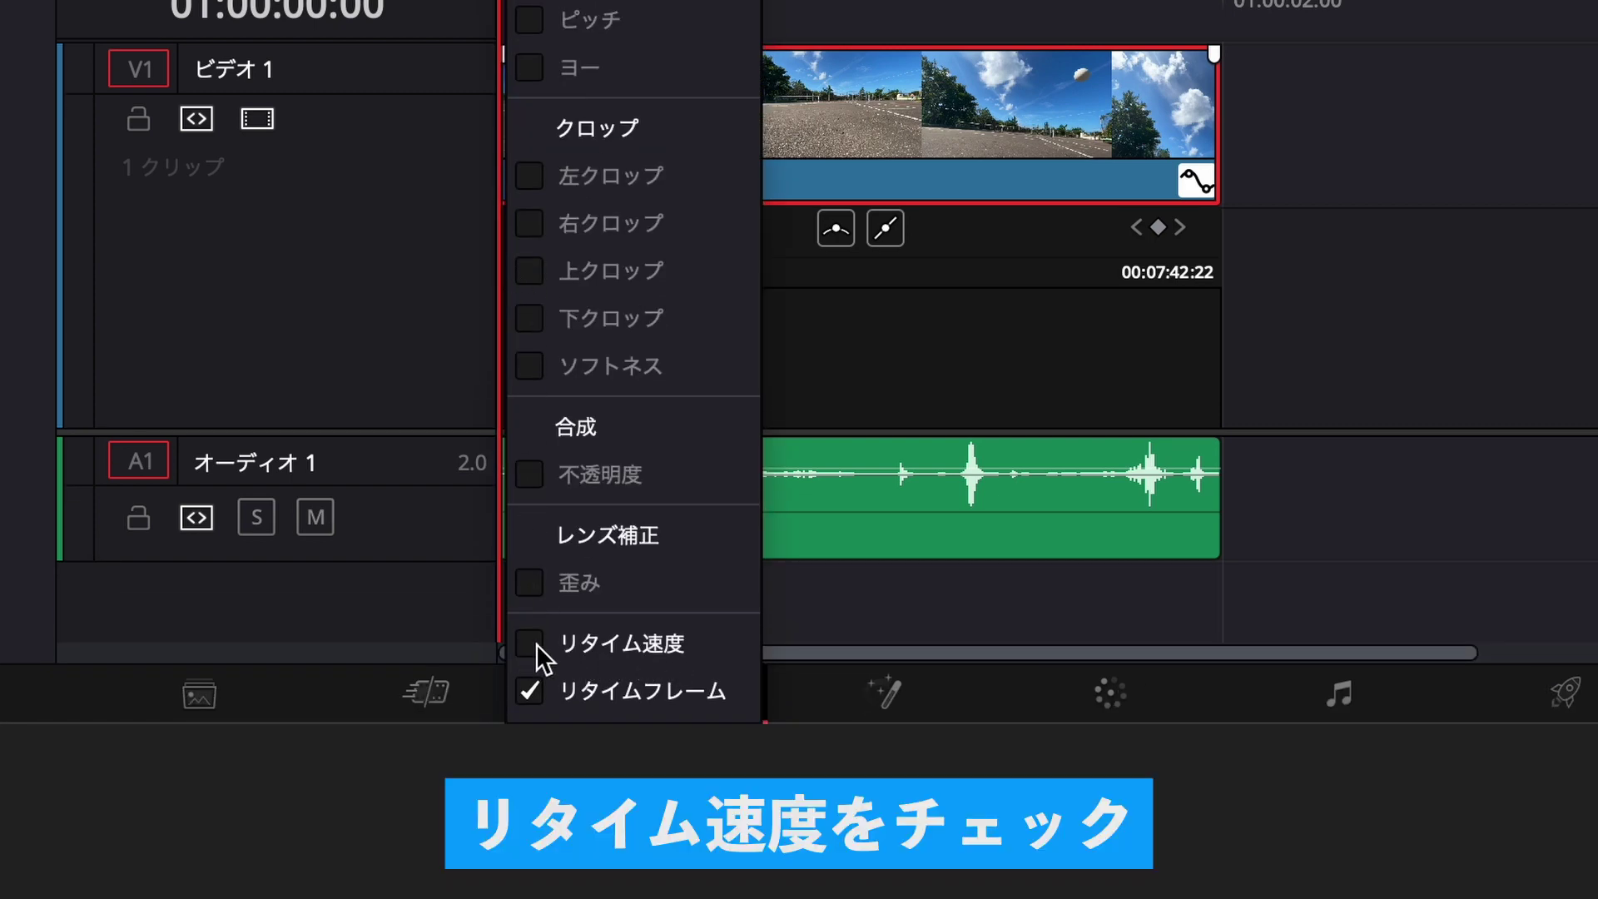
left_click(529, 644)
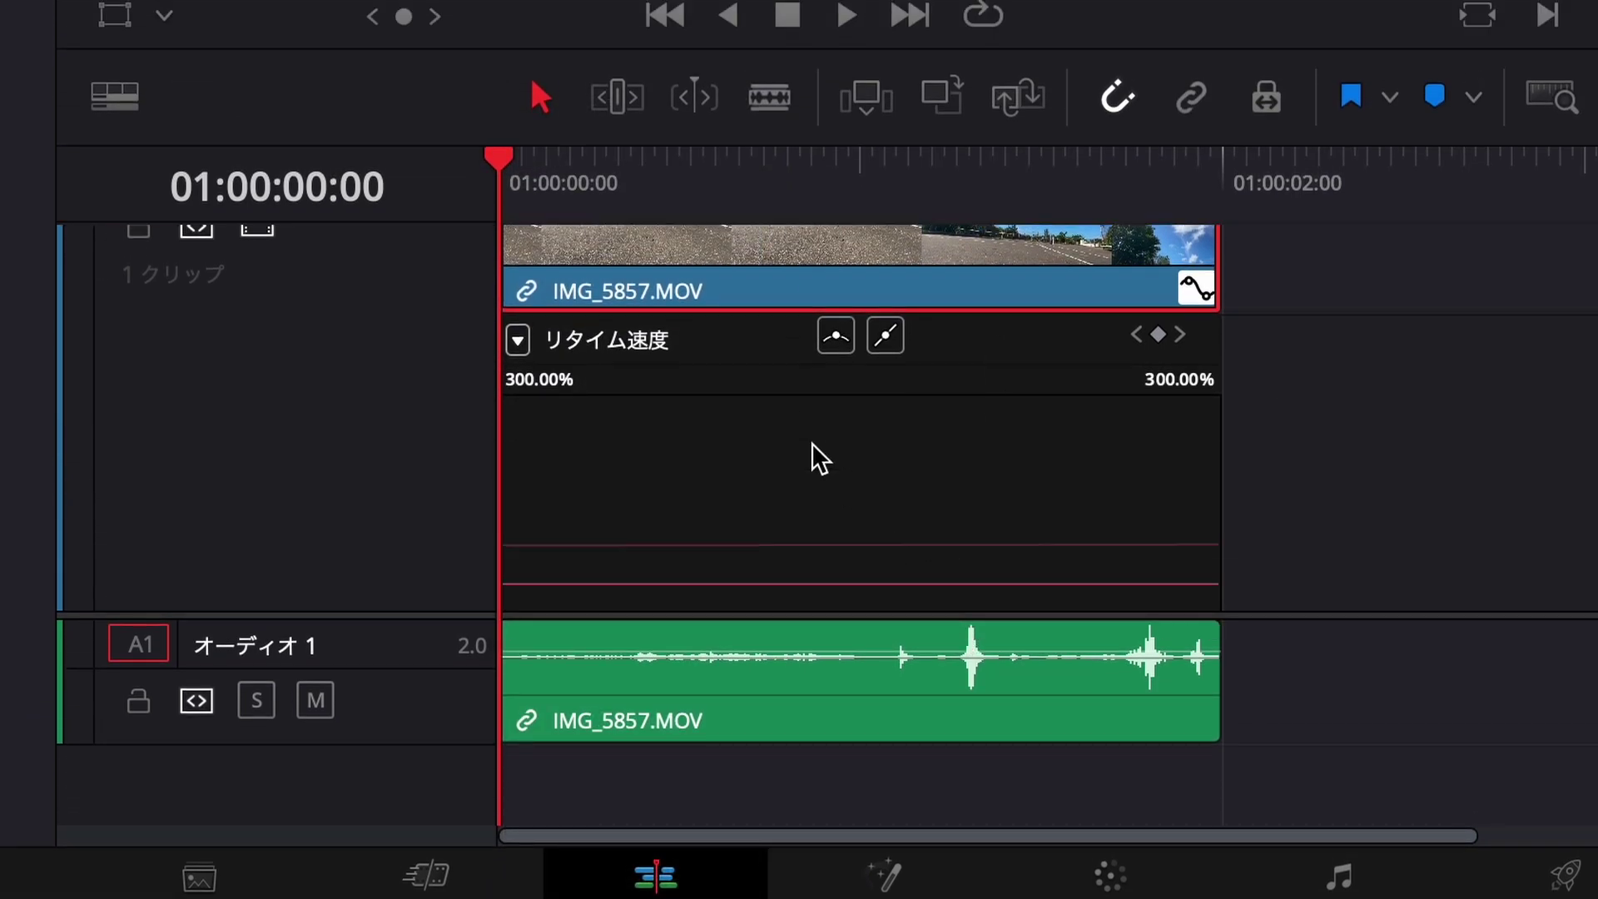
scroll(820, 458, "down", 2)
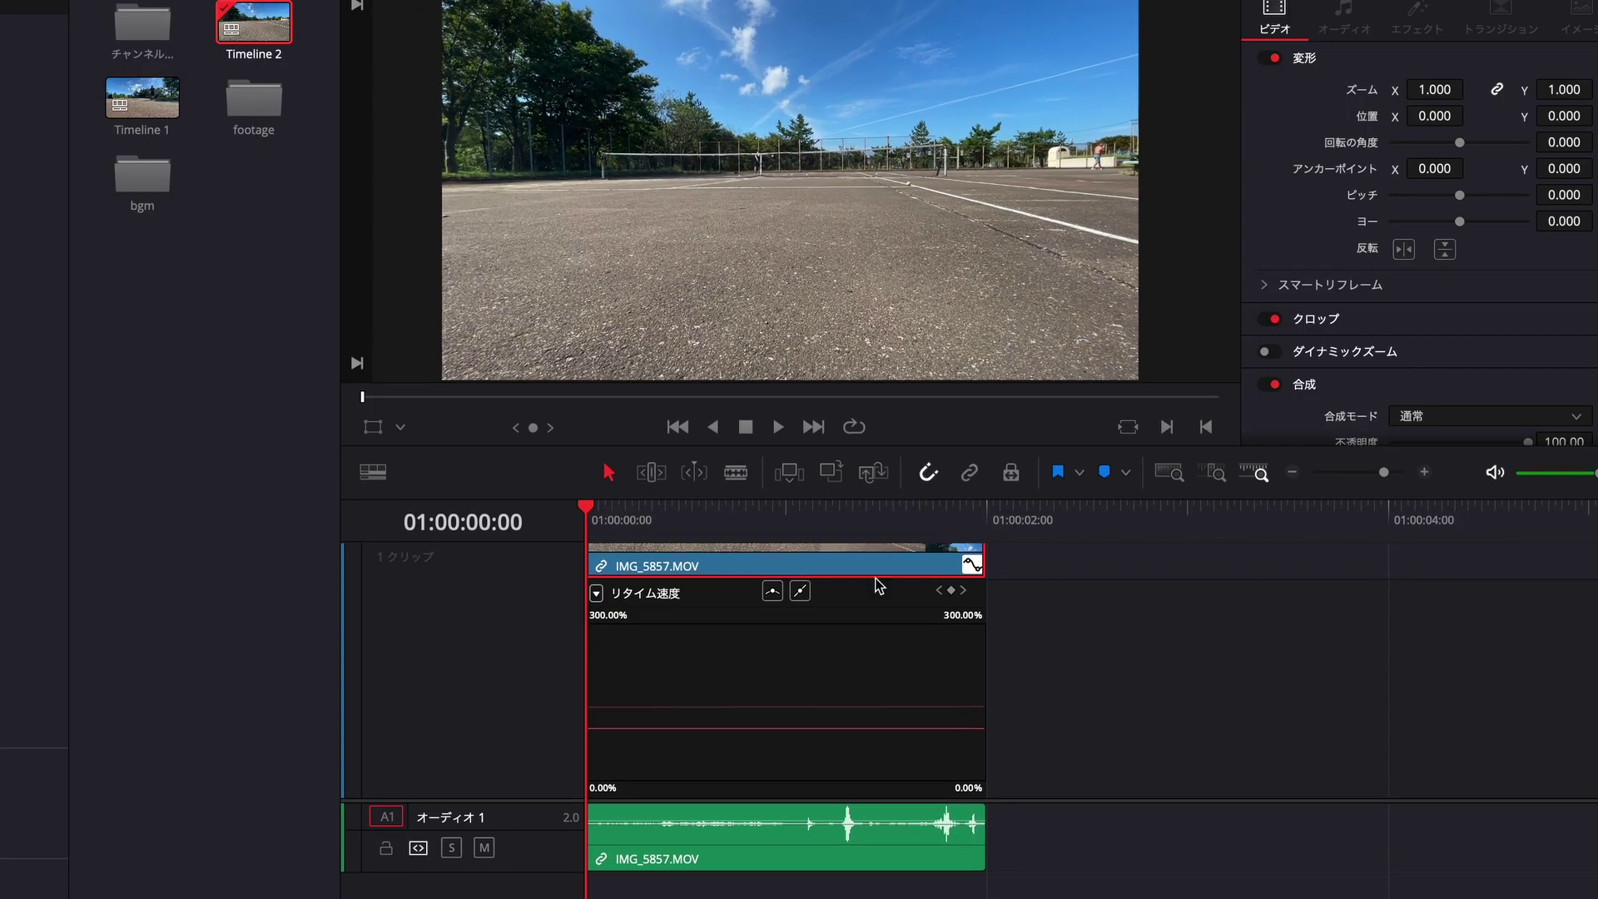
- Add speed points at the ball's landing and camera-impact frames, then drag the middle section below 100%
scroll(882, 808, "up", 1)
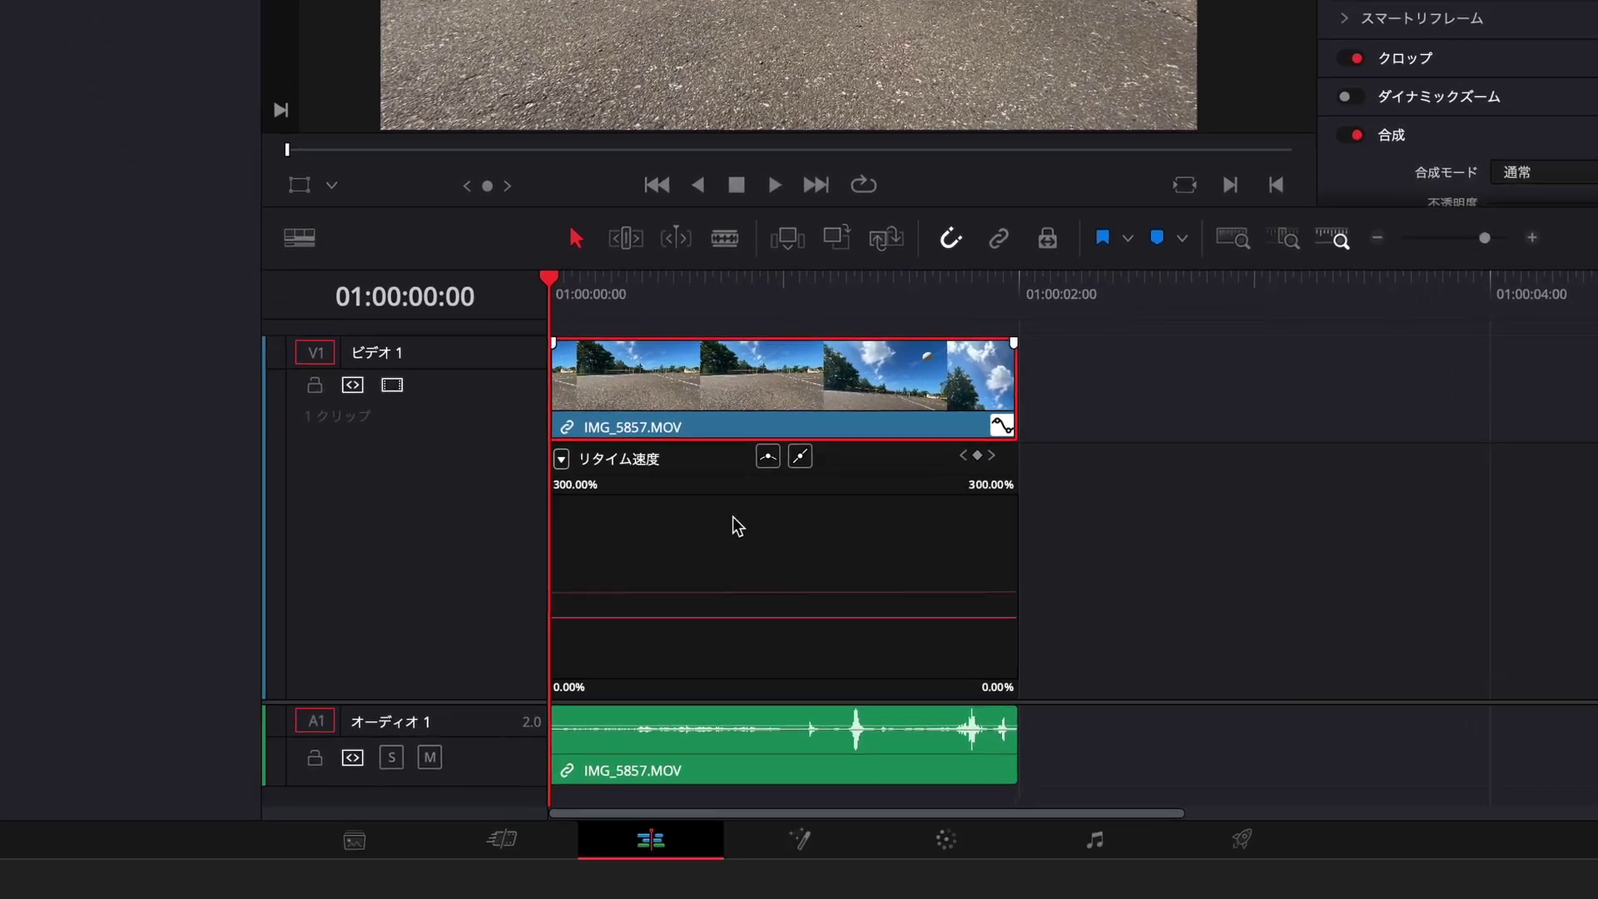
mouse_move(784, 617)
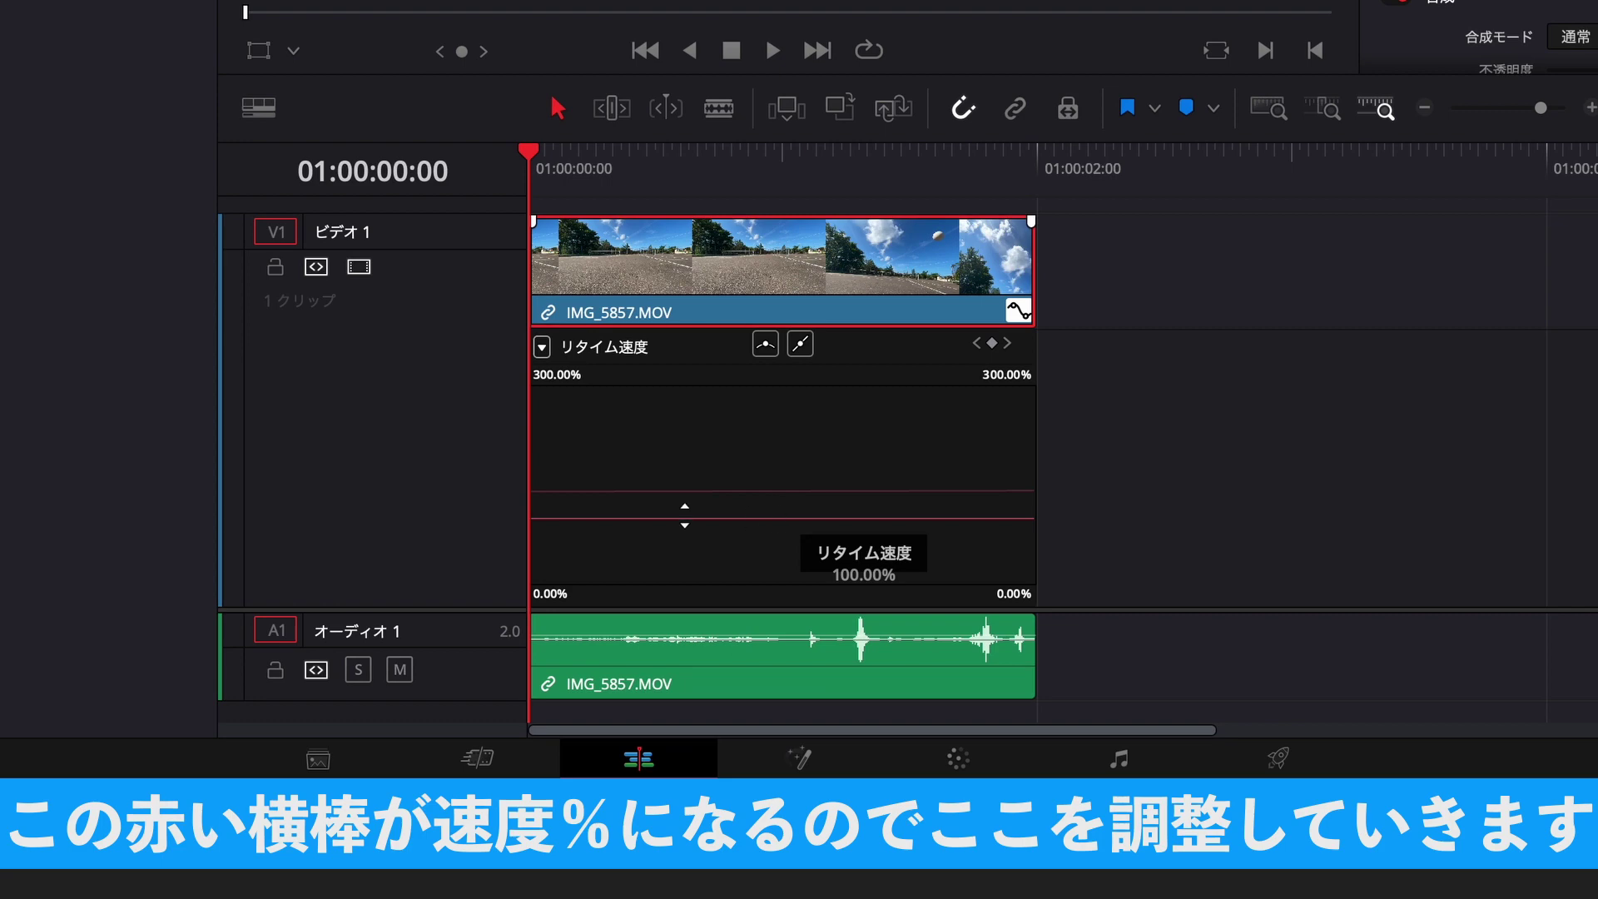
left_click_drag(701, 172, 808, 164)
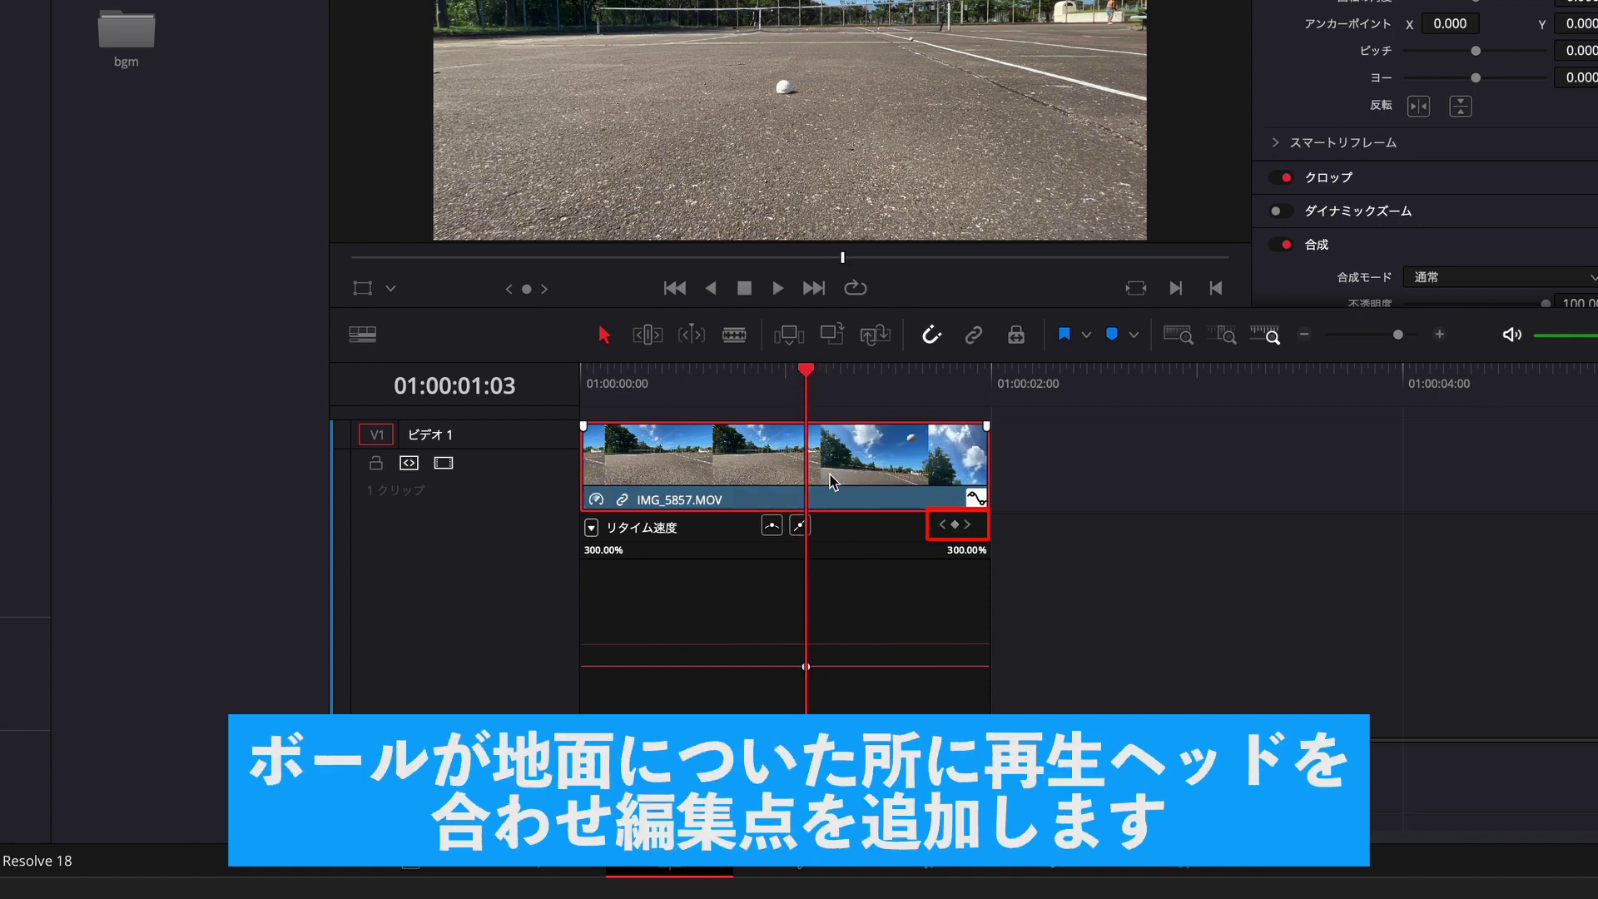
left_click_drag(807, 370, 857, 370)
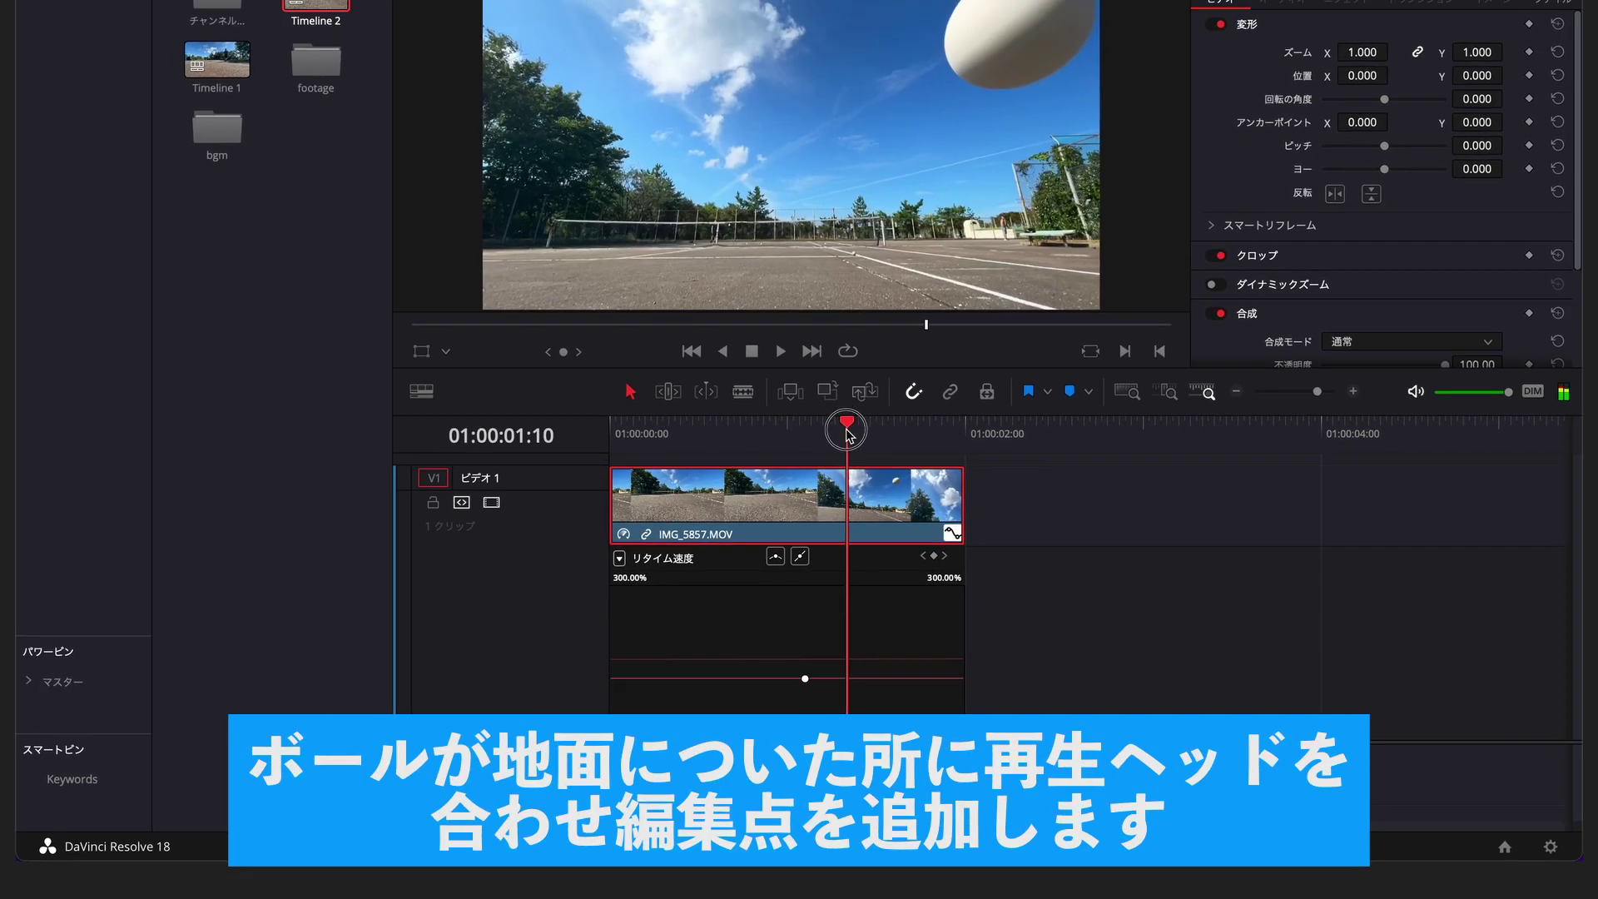
left_click_drag(851, 429, 841, 439)
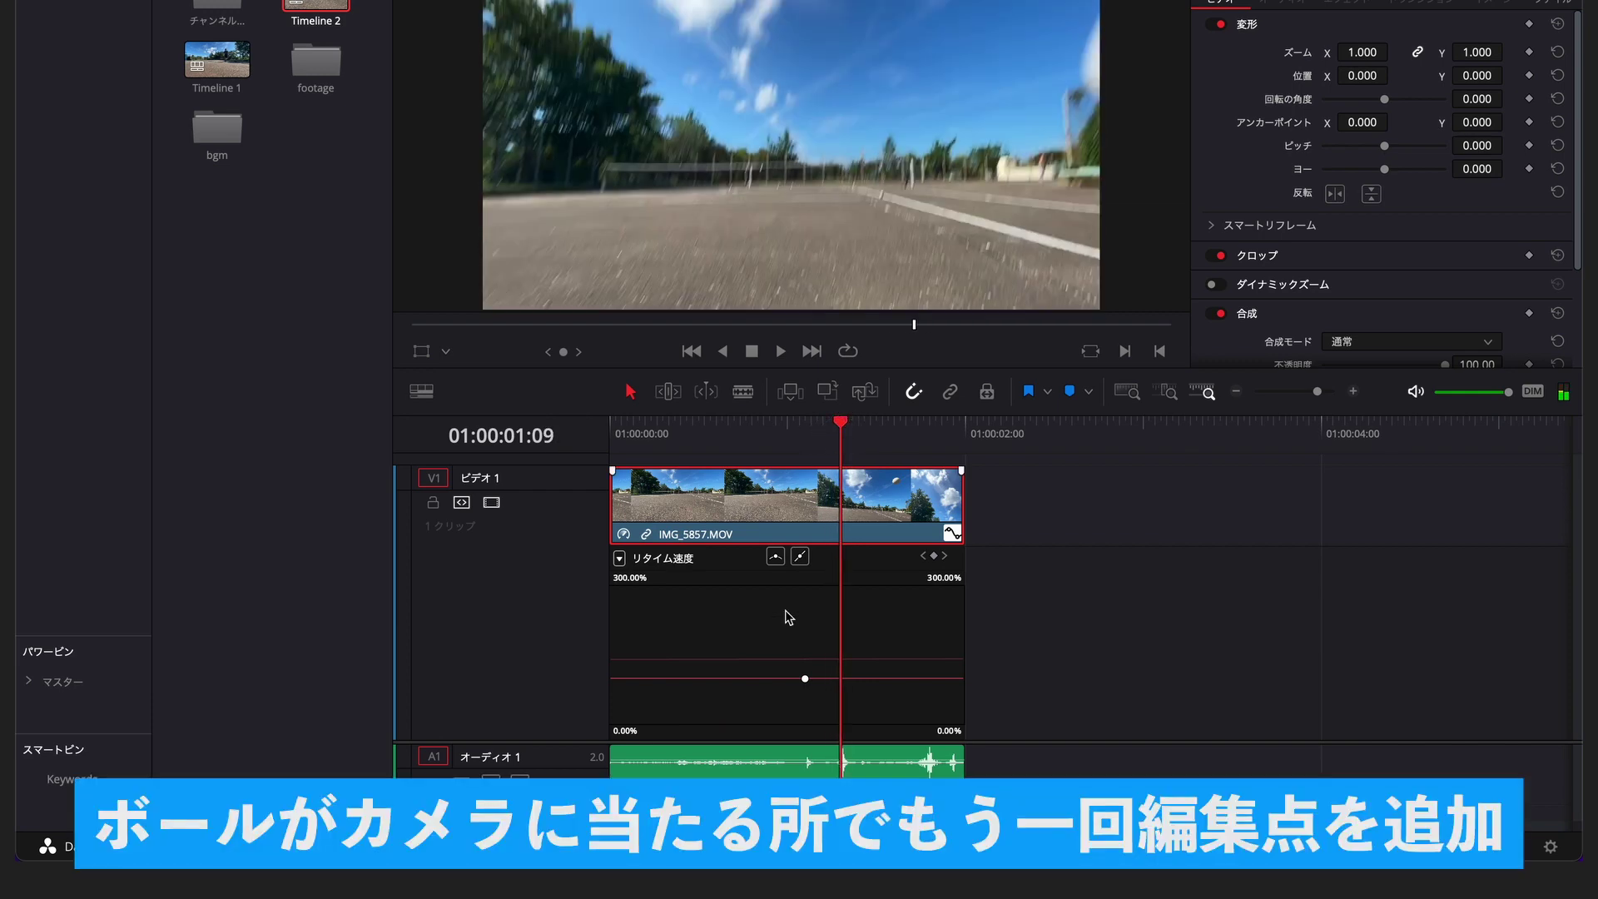
left_click(935, 556)
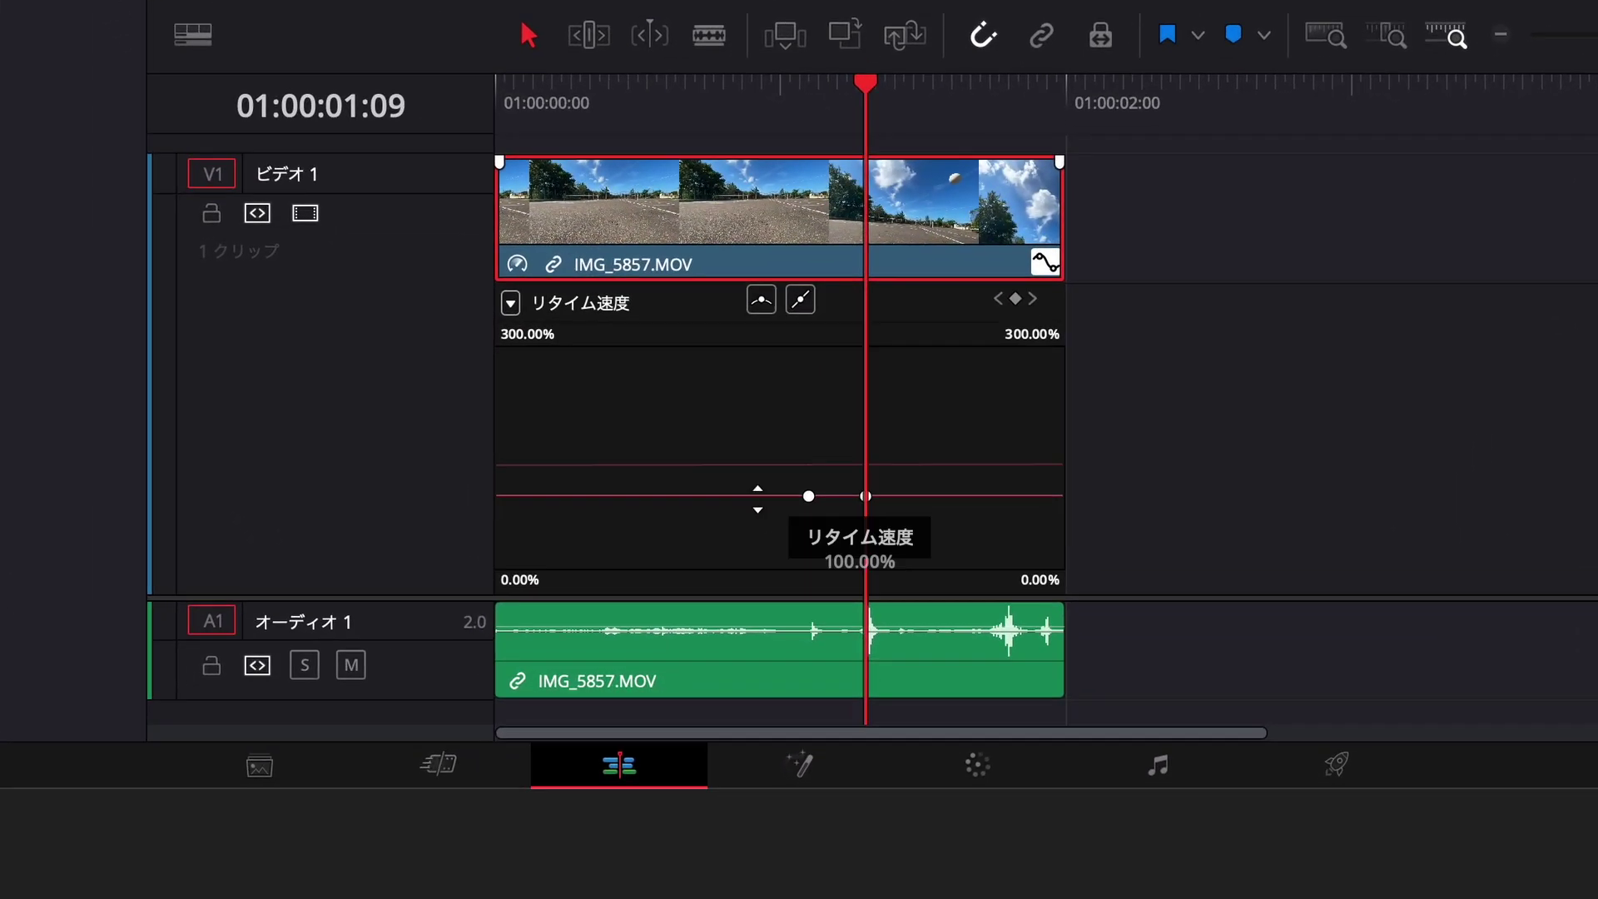
mouse_move(829, 492)
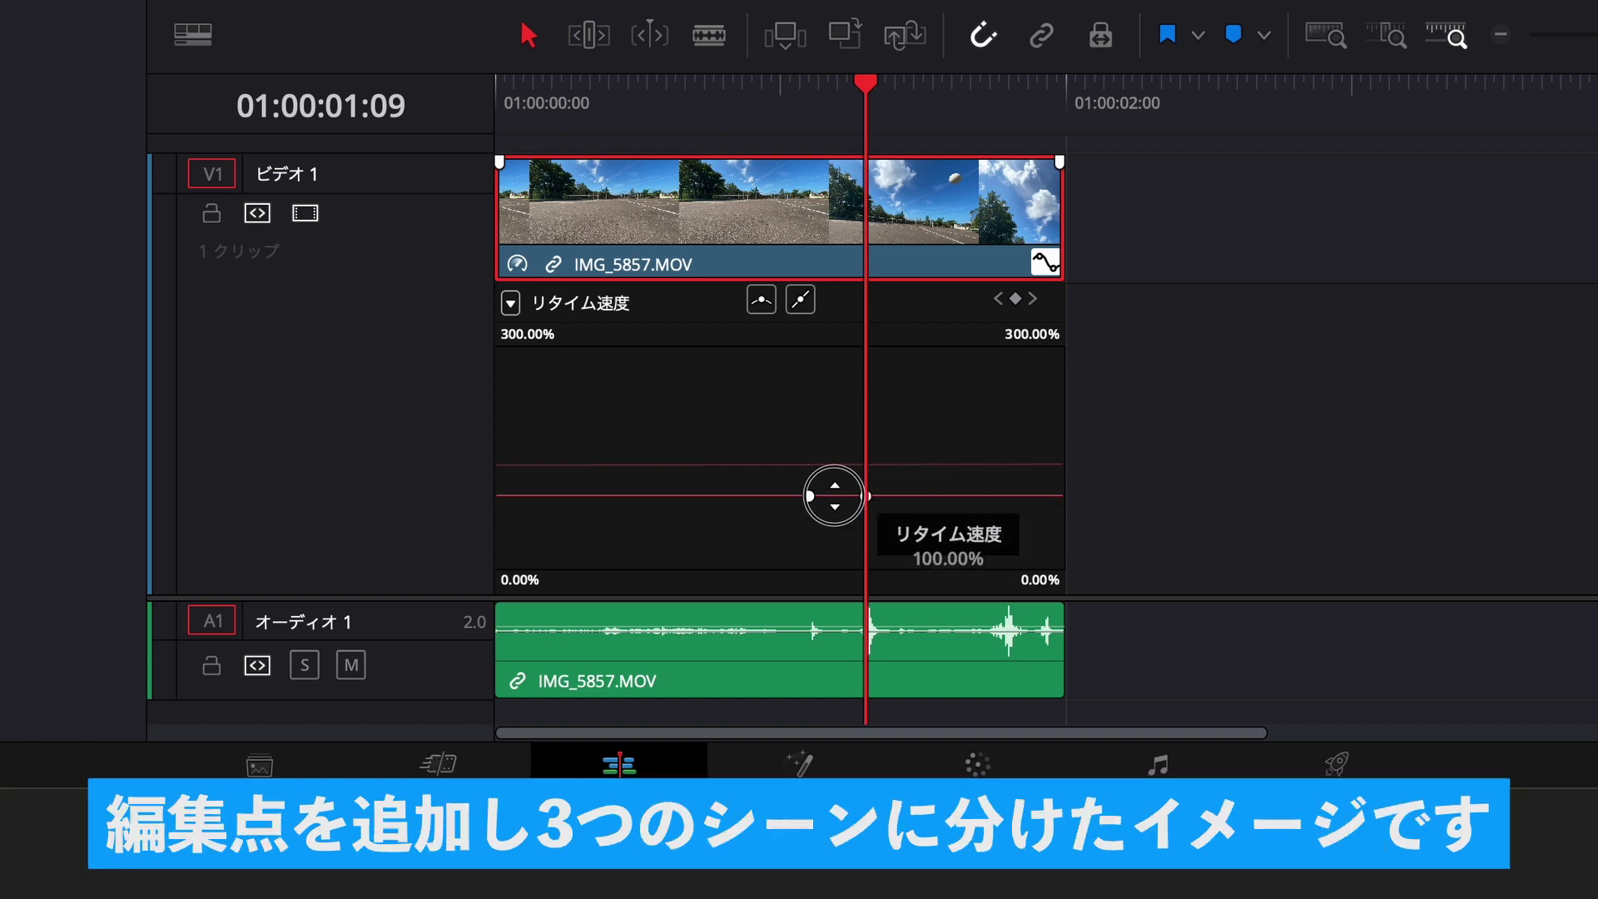
left_click_drag(835, 495, 857, 756)
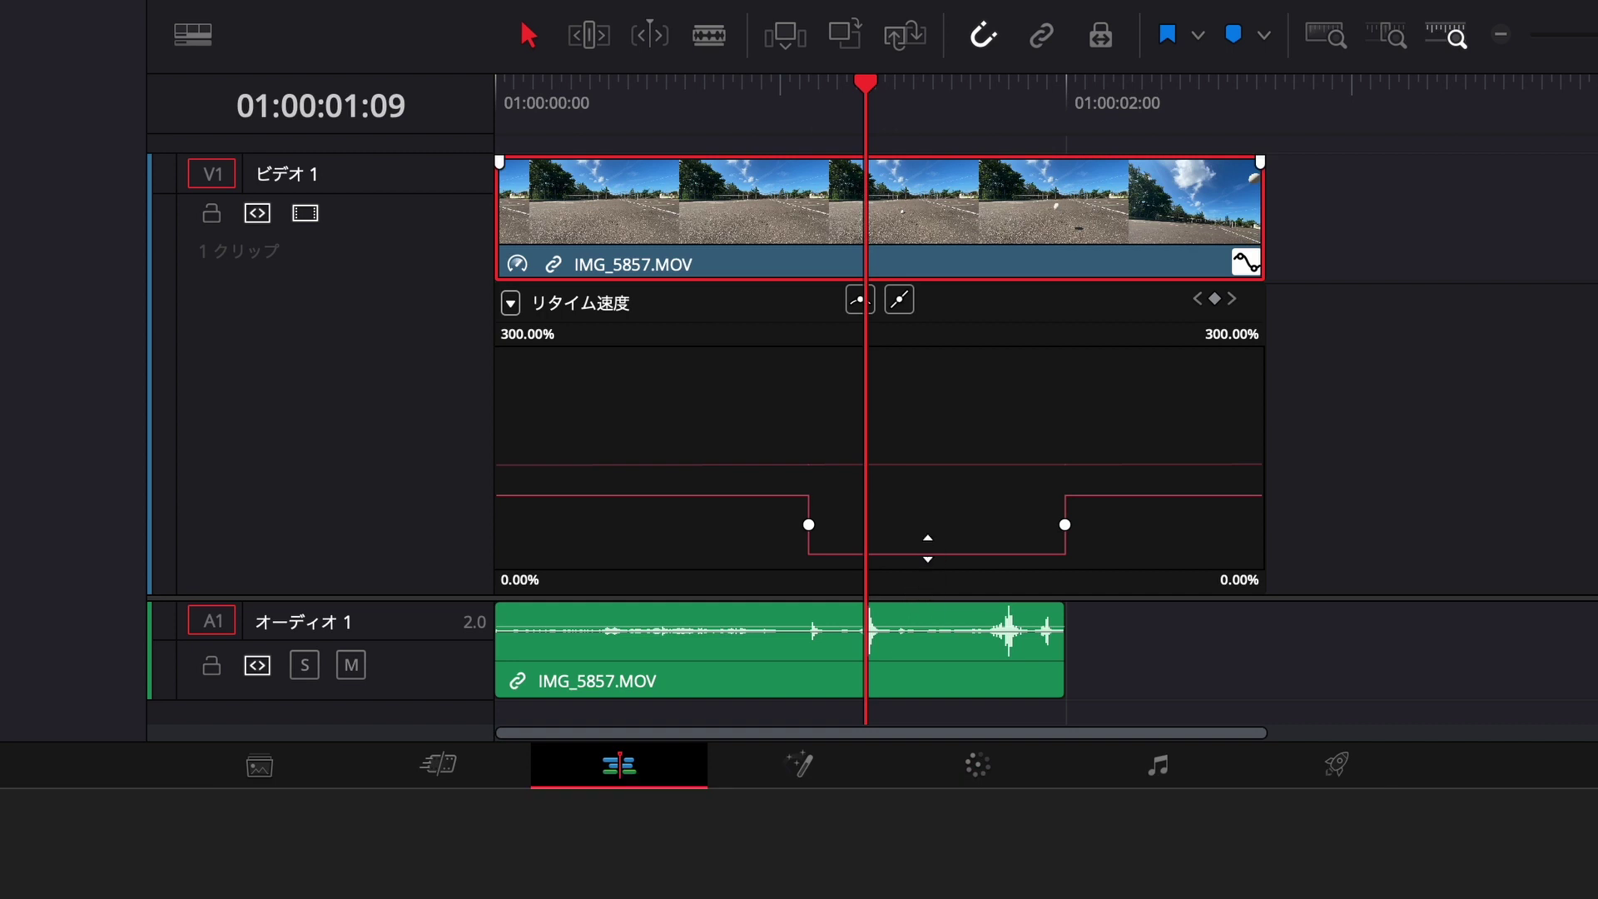
- Drop IMG_5857.MOV's middle section to about 10%, then play the ramp from the timeline start
left_click_drag(927, 551, 930, 599)
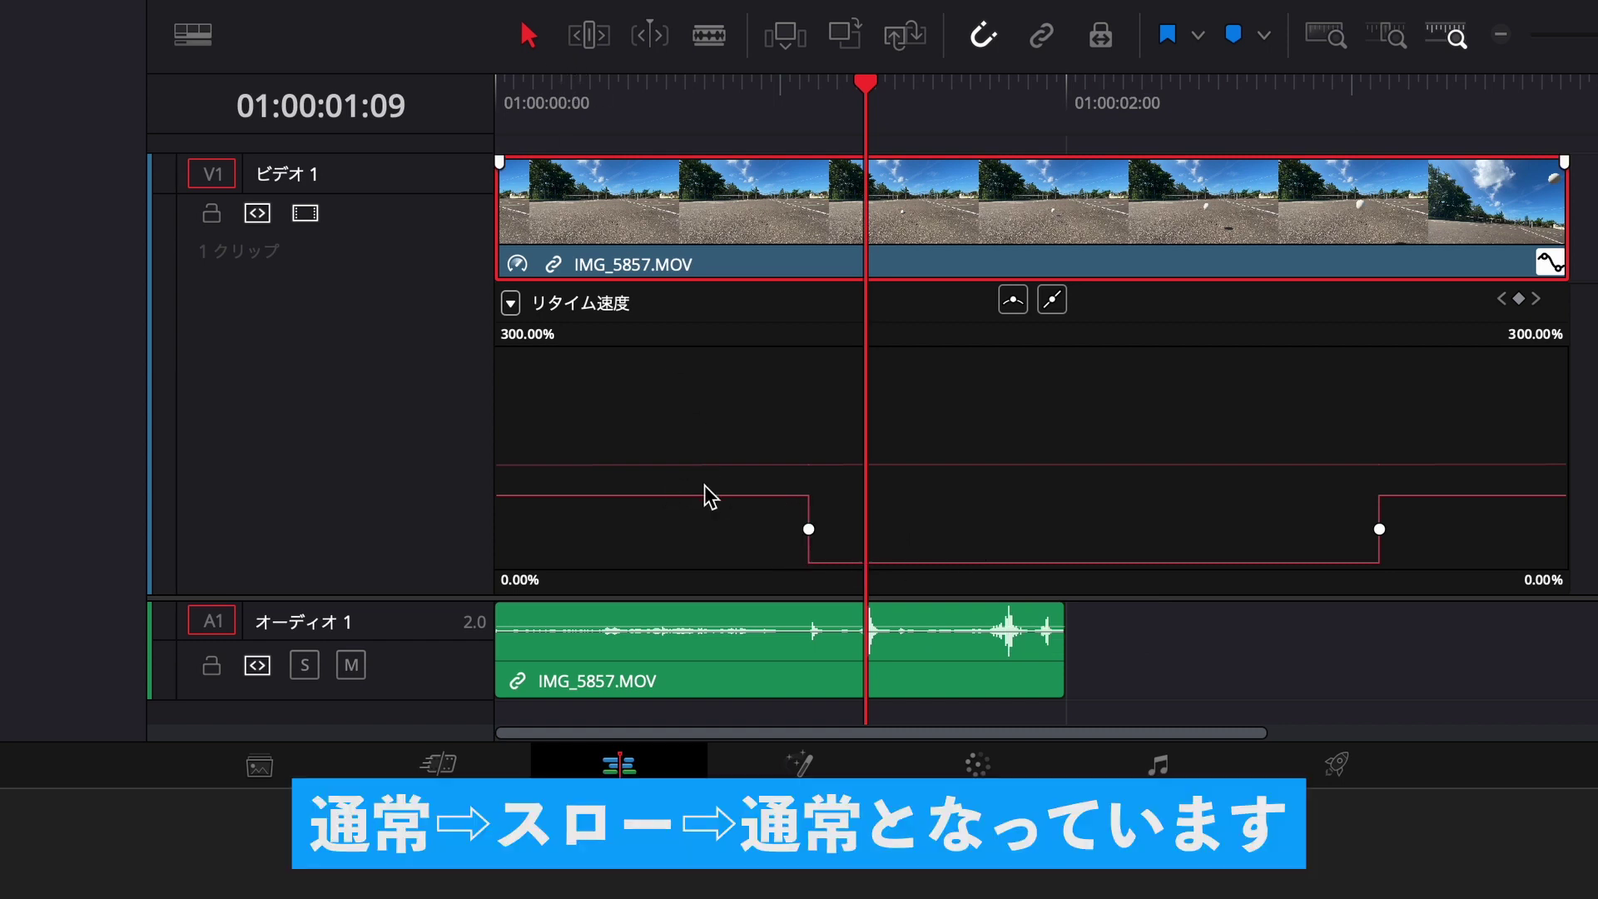
mouse_move(969, 560)
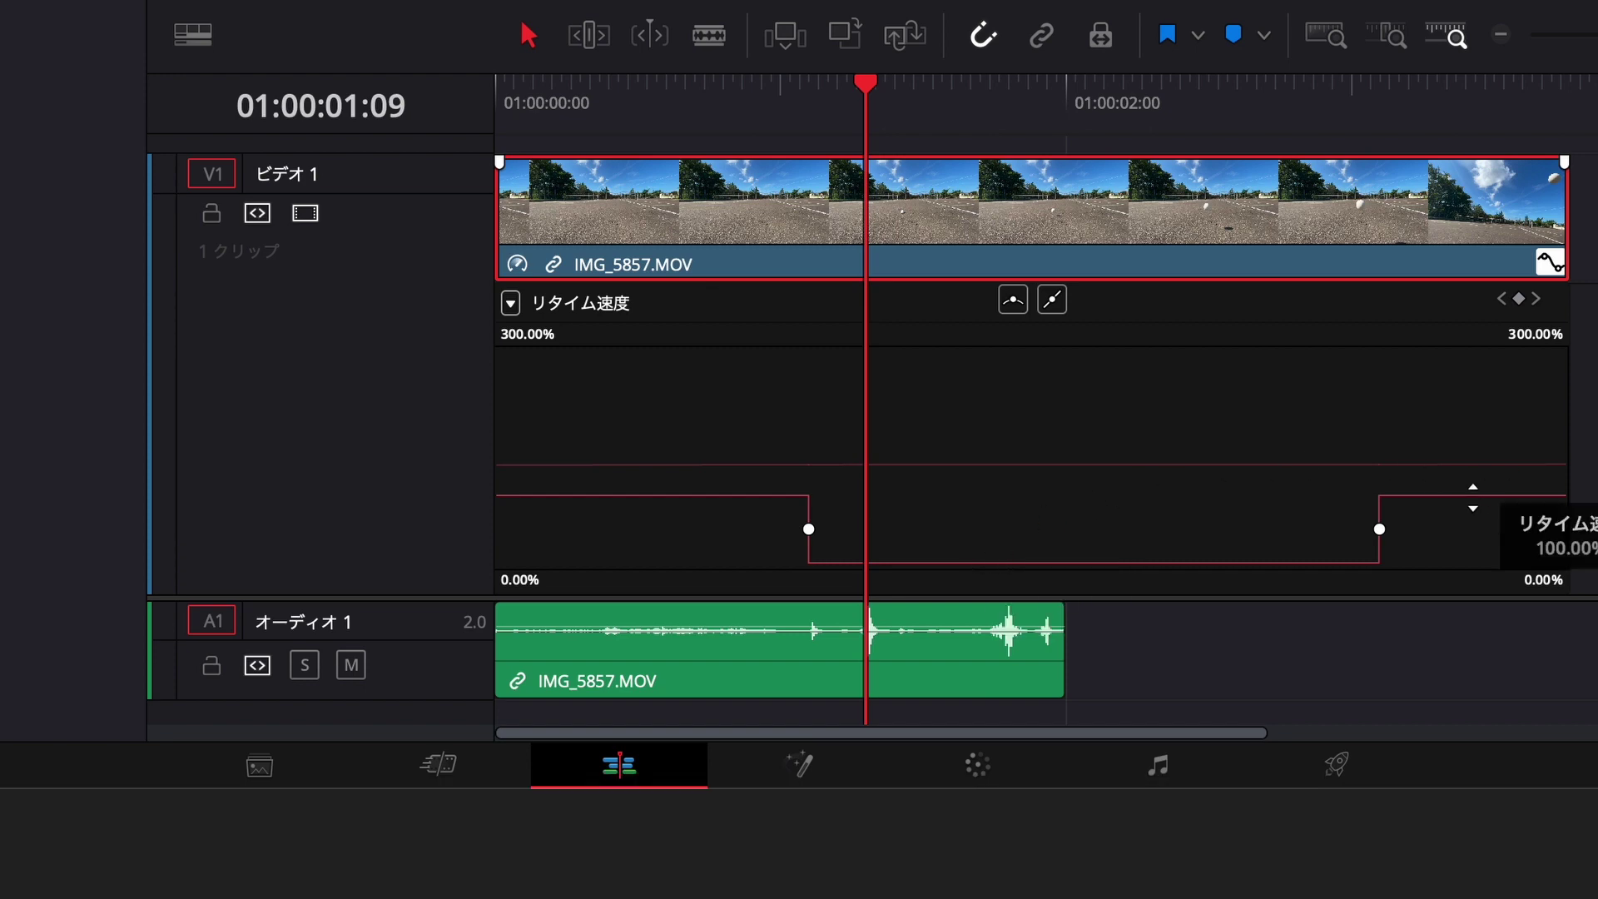
left_click_drag(866, 83, 546, 523)
key("space")
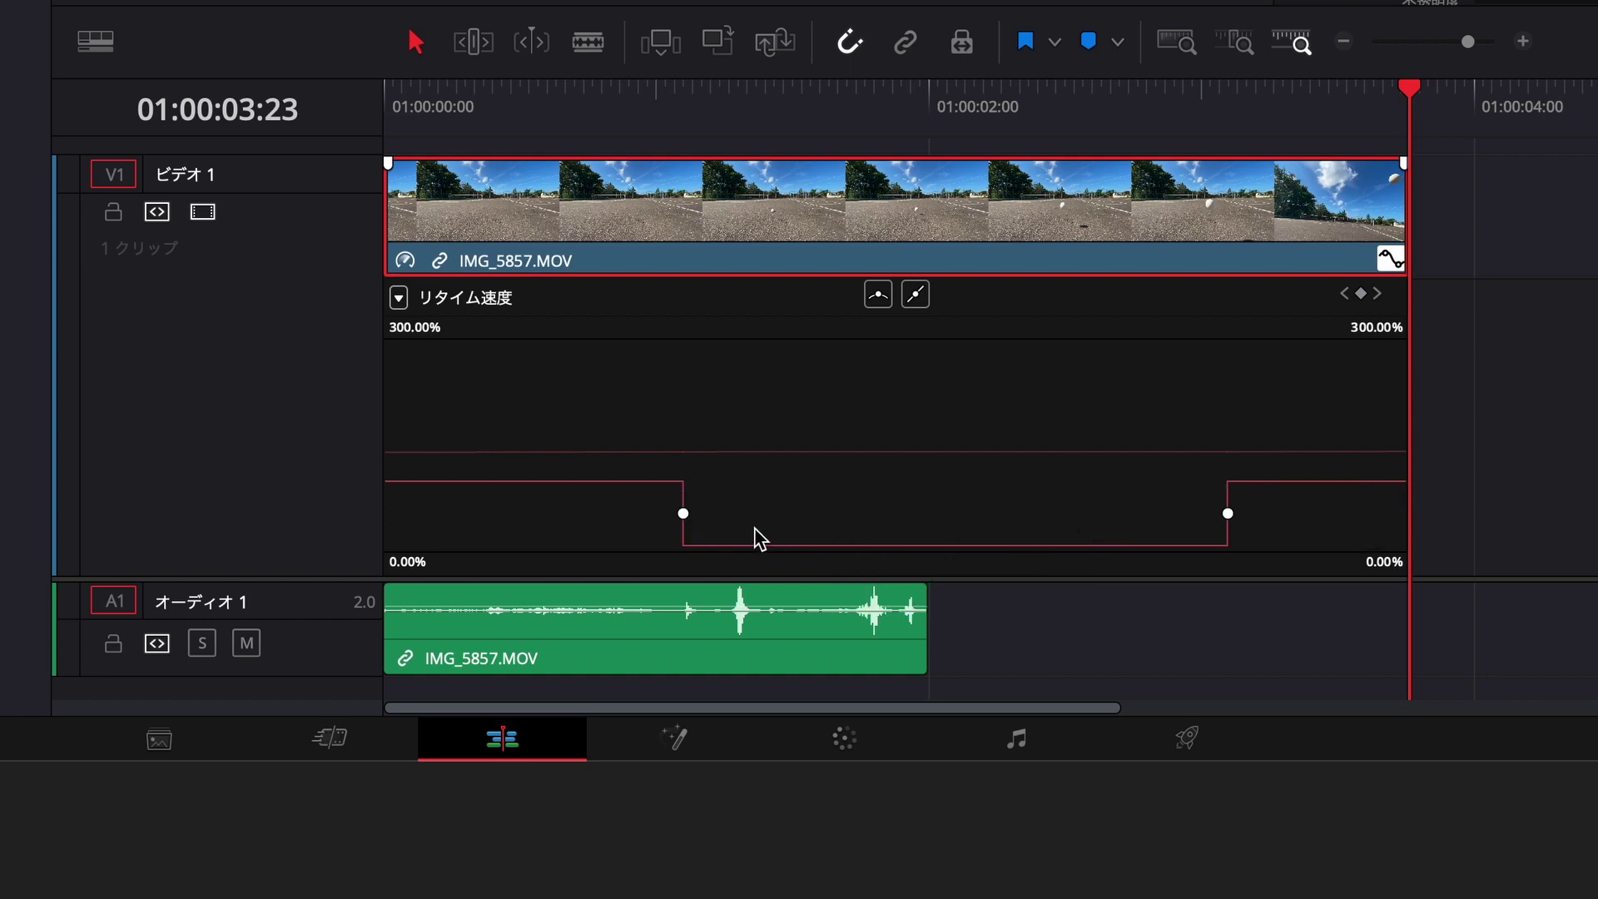
- Ease both speed keyframes around the 10% section, then return to the timeline start
left_click(682, 514)
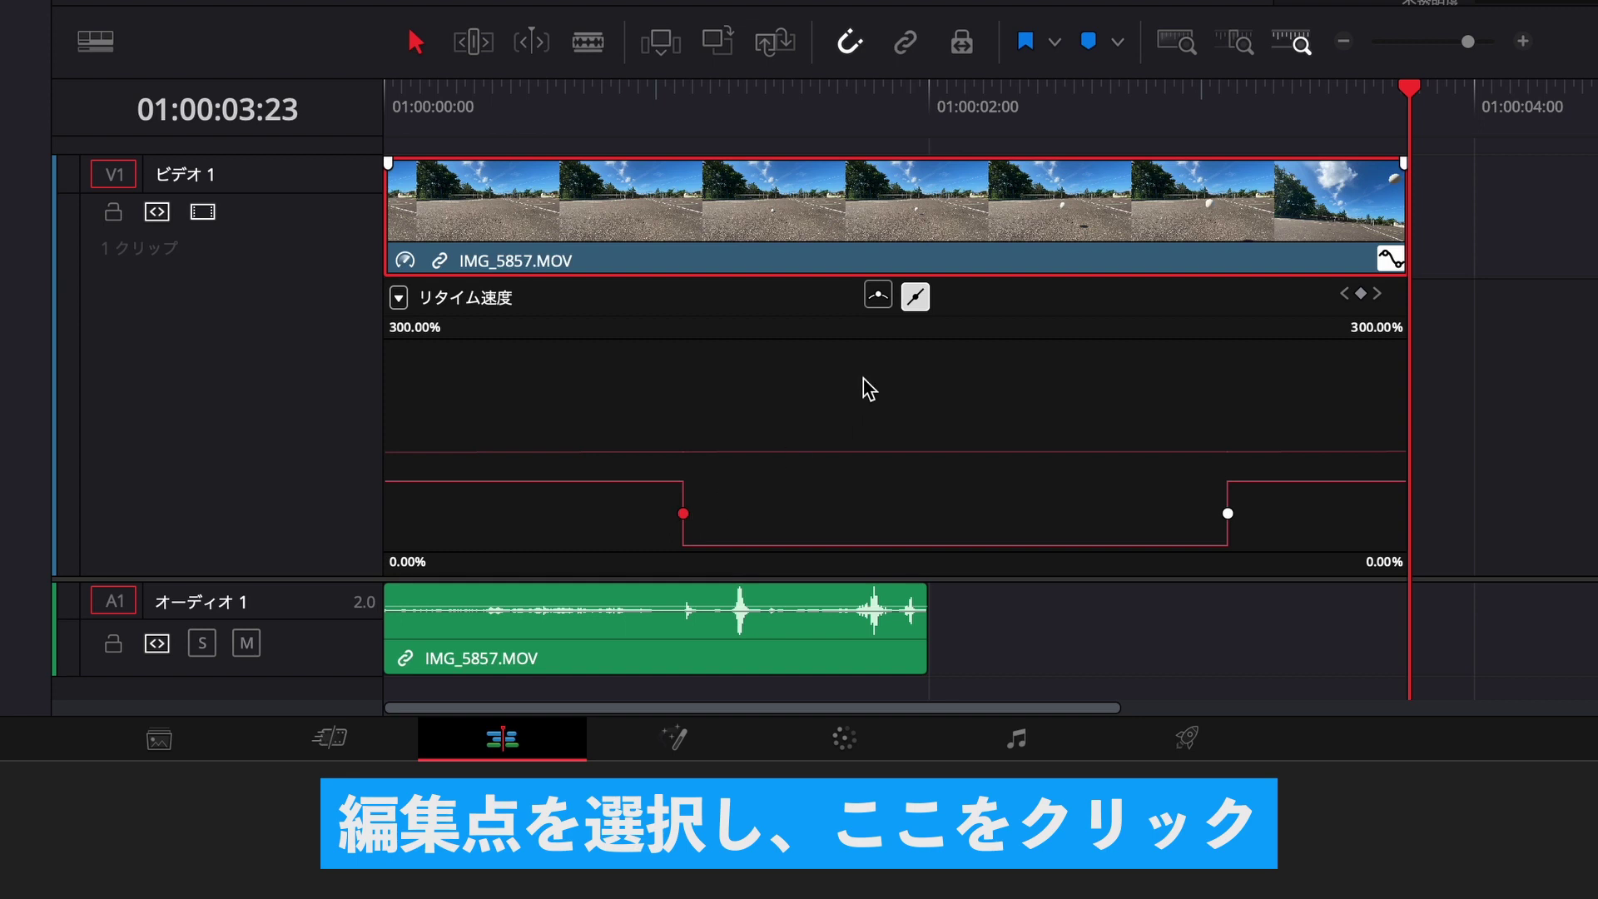
left_click(879, 297)
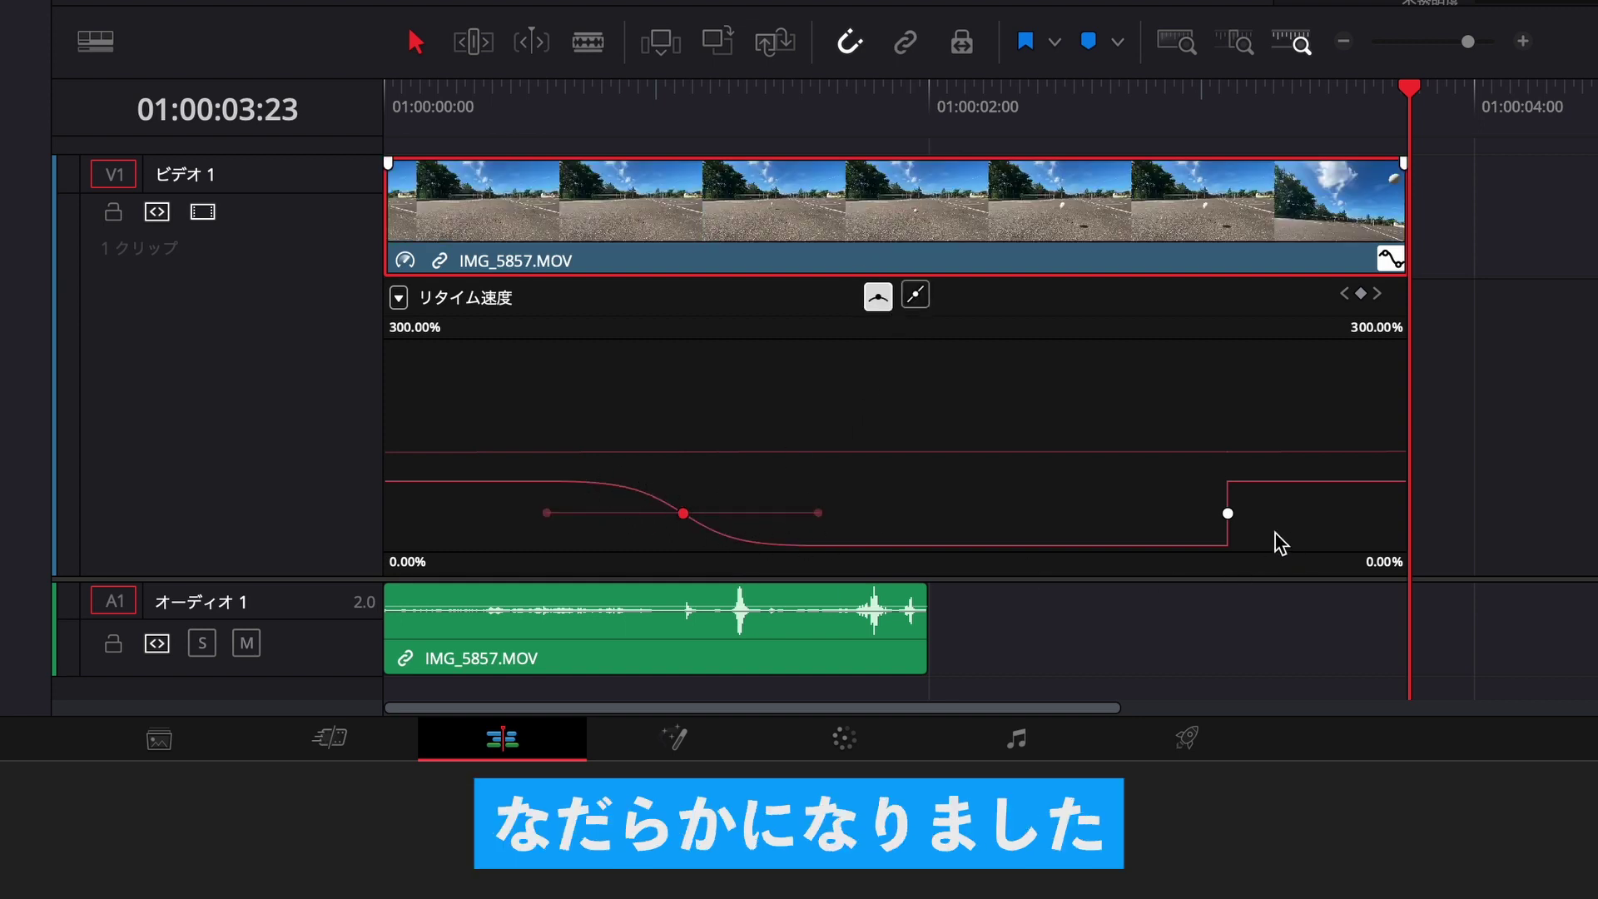
left_click(1227, 515)
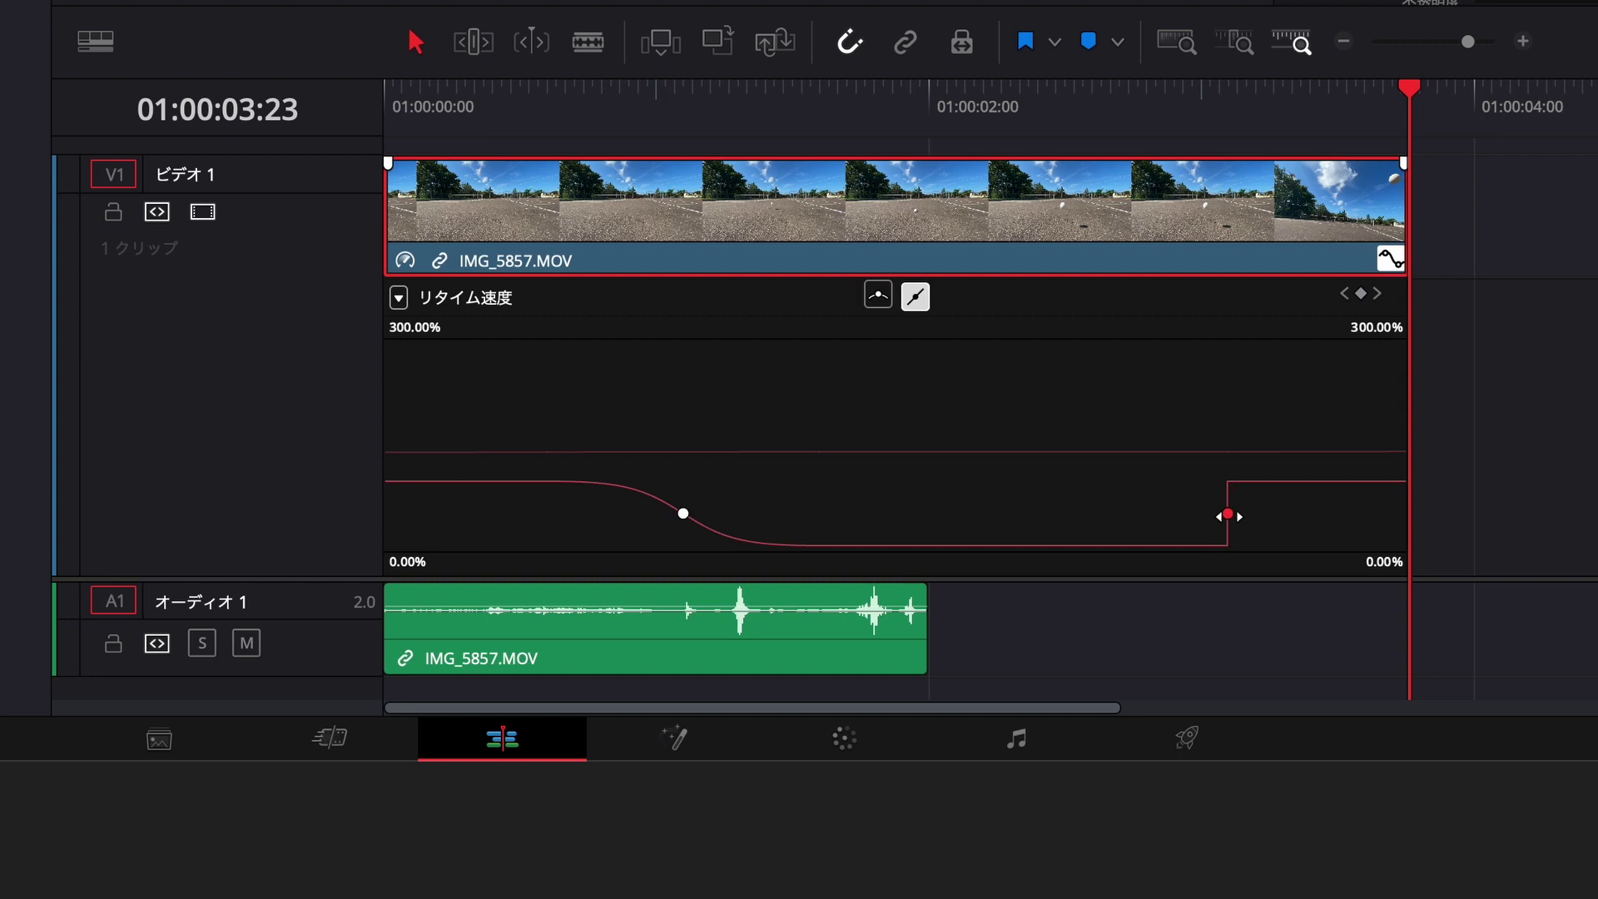
left_click(879, 297)
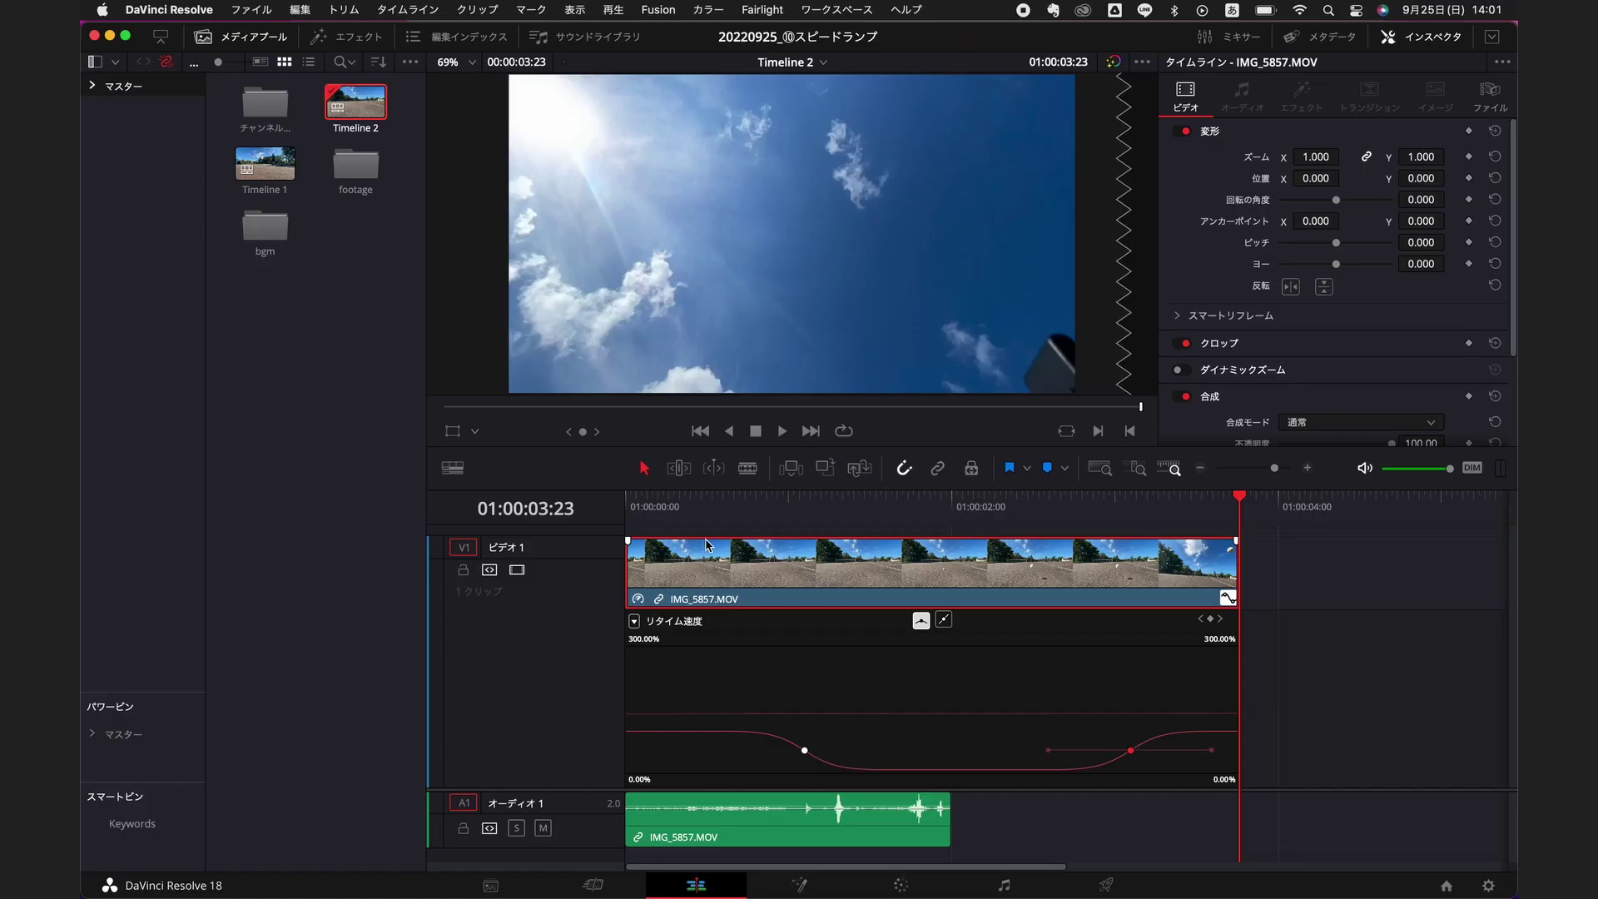
key("Home")
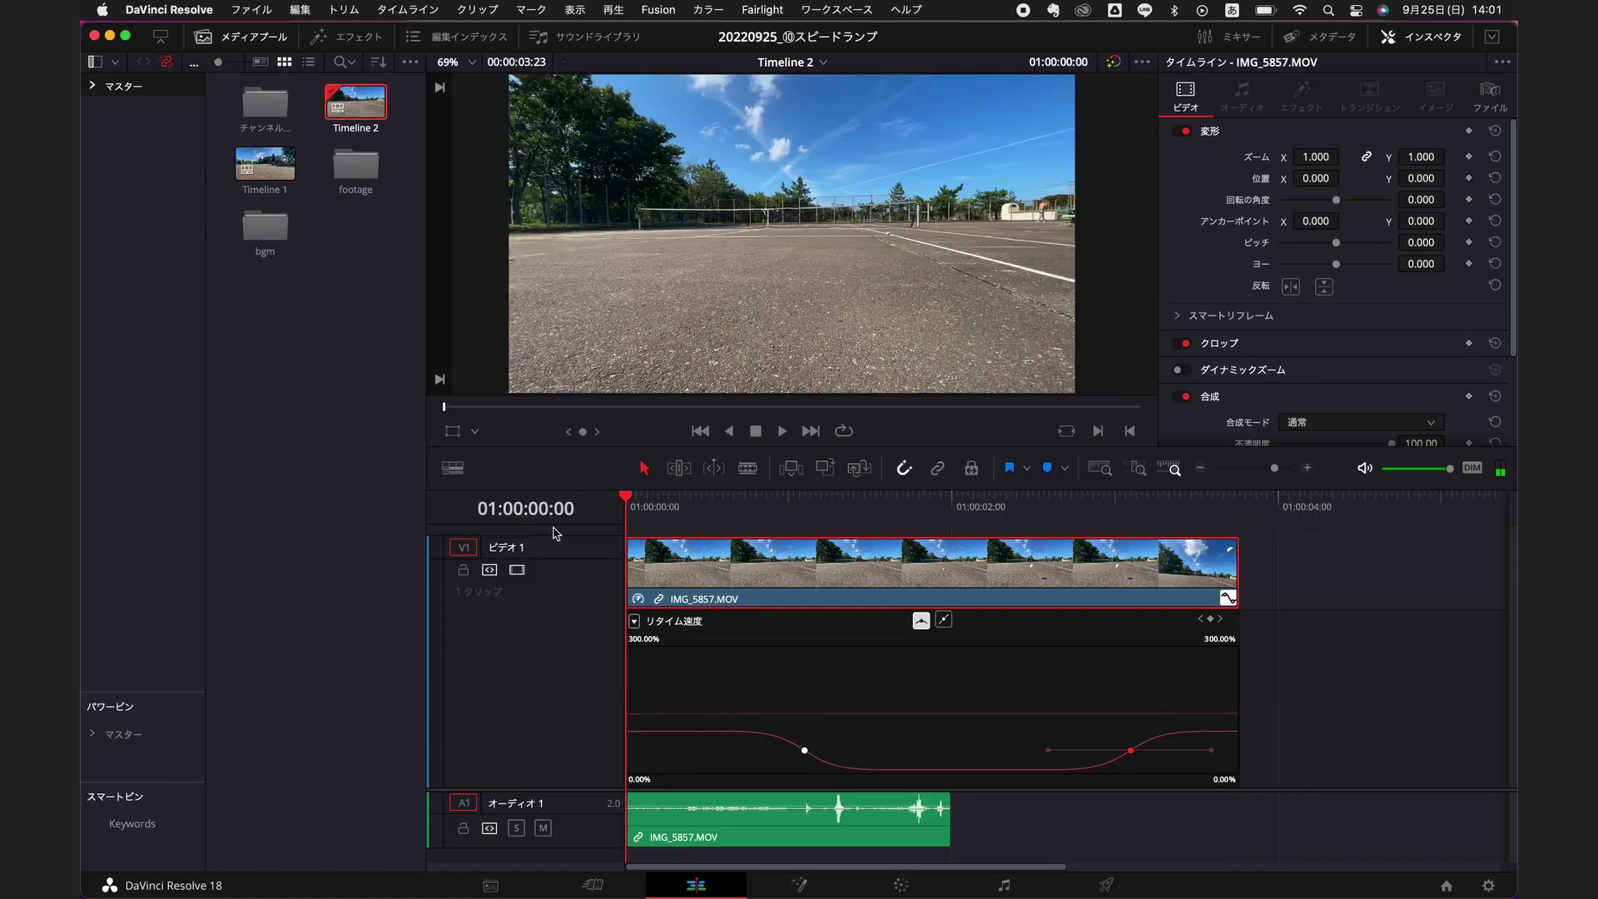
key("space")
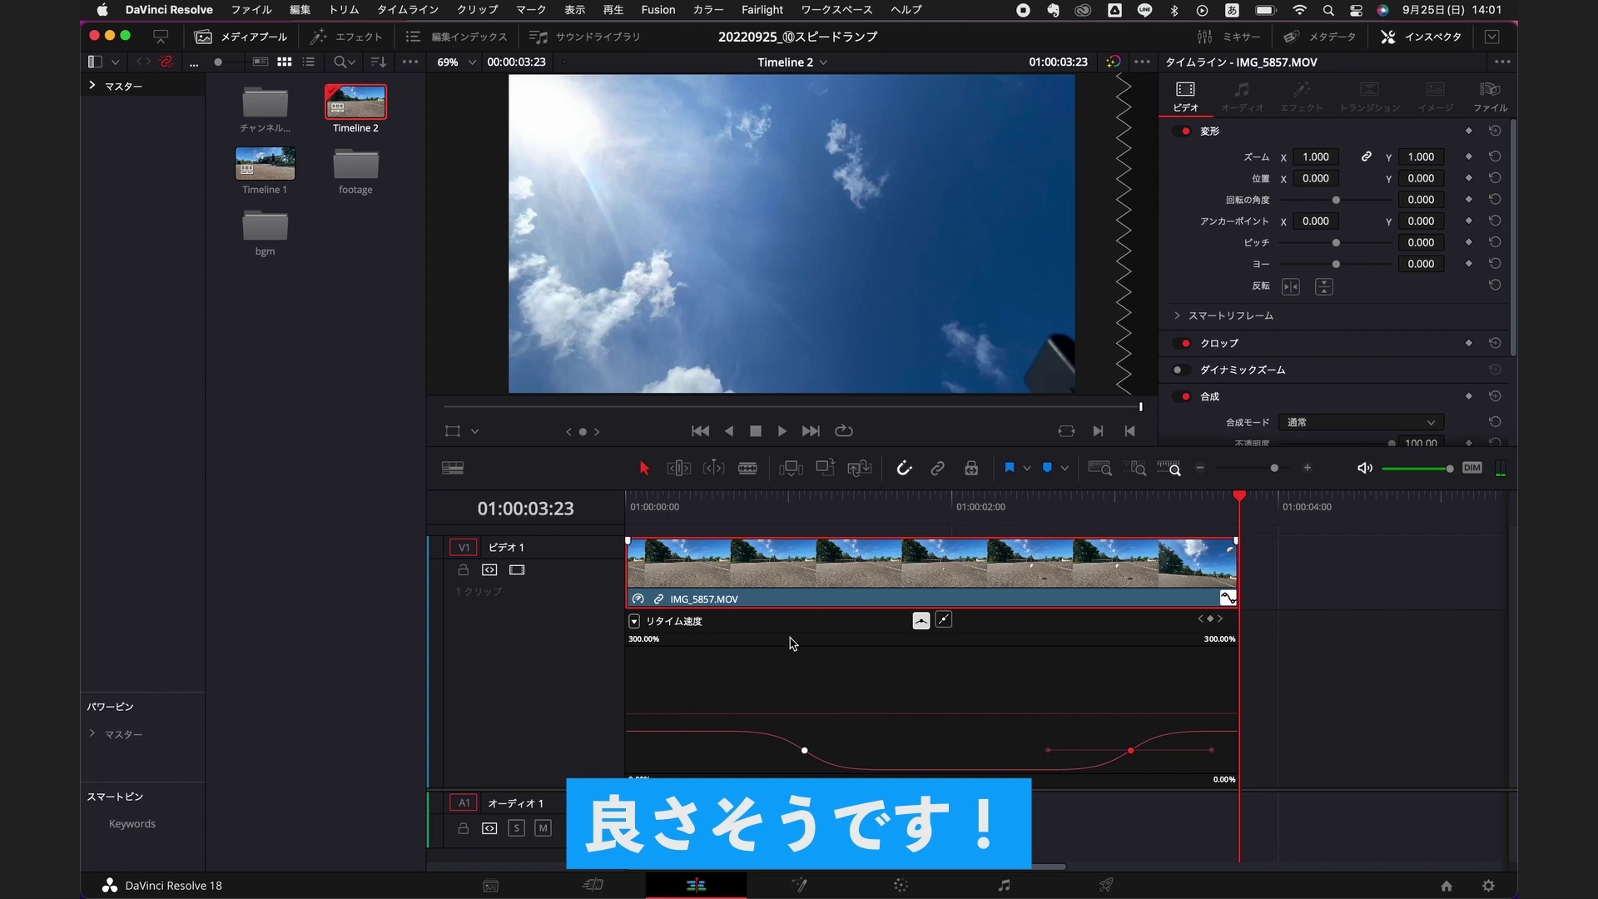
key("Home")
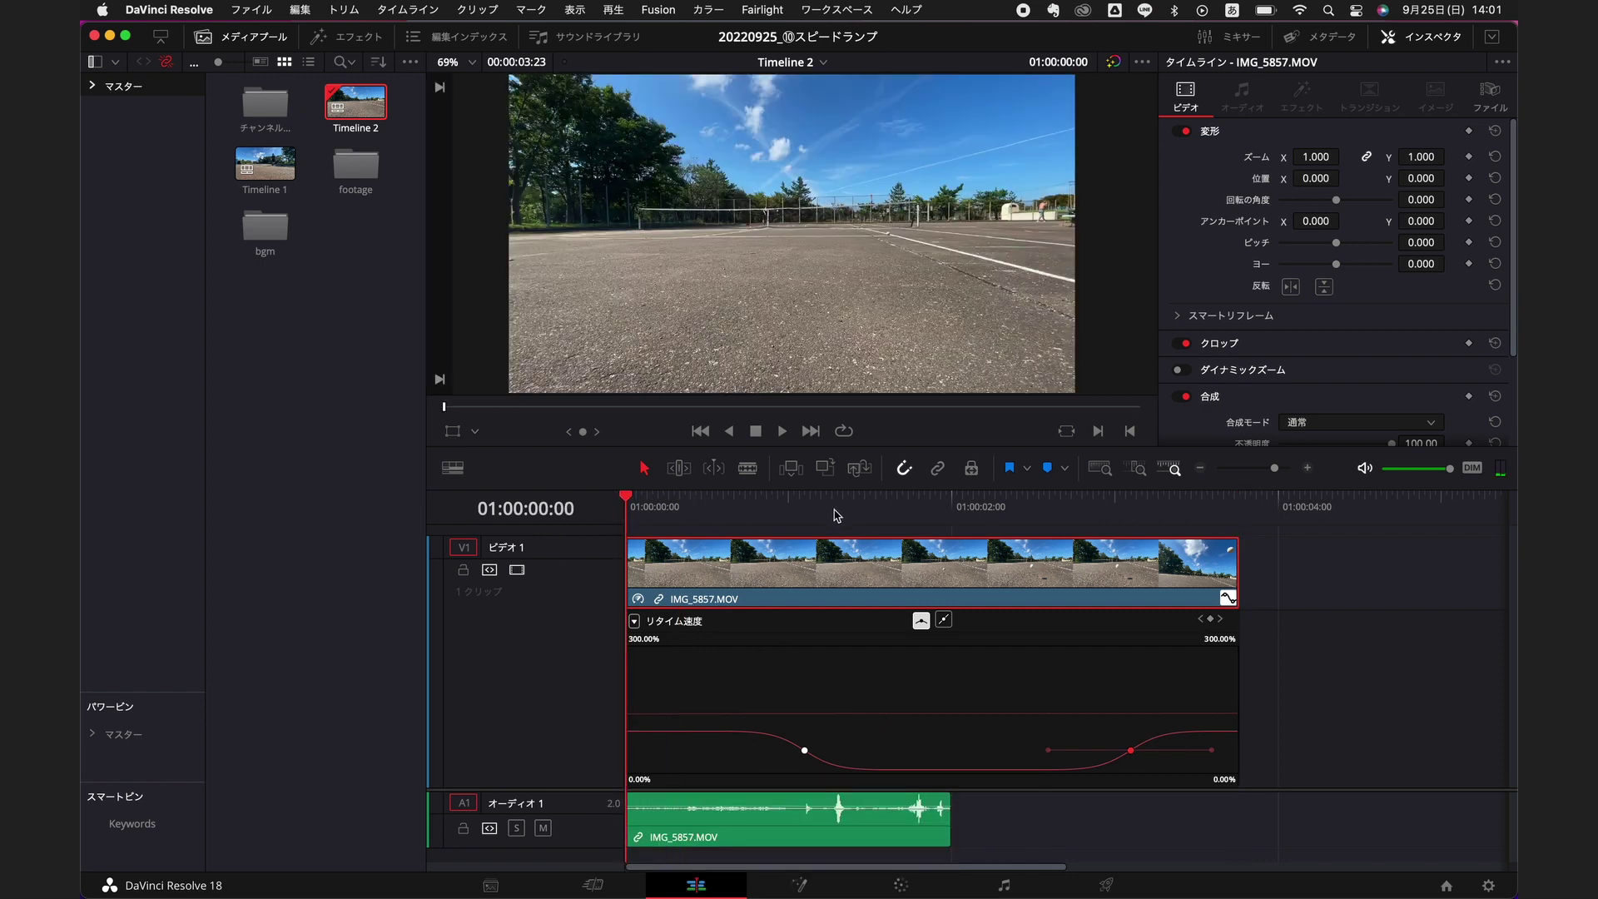
key("space")
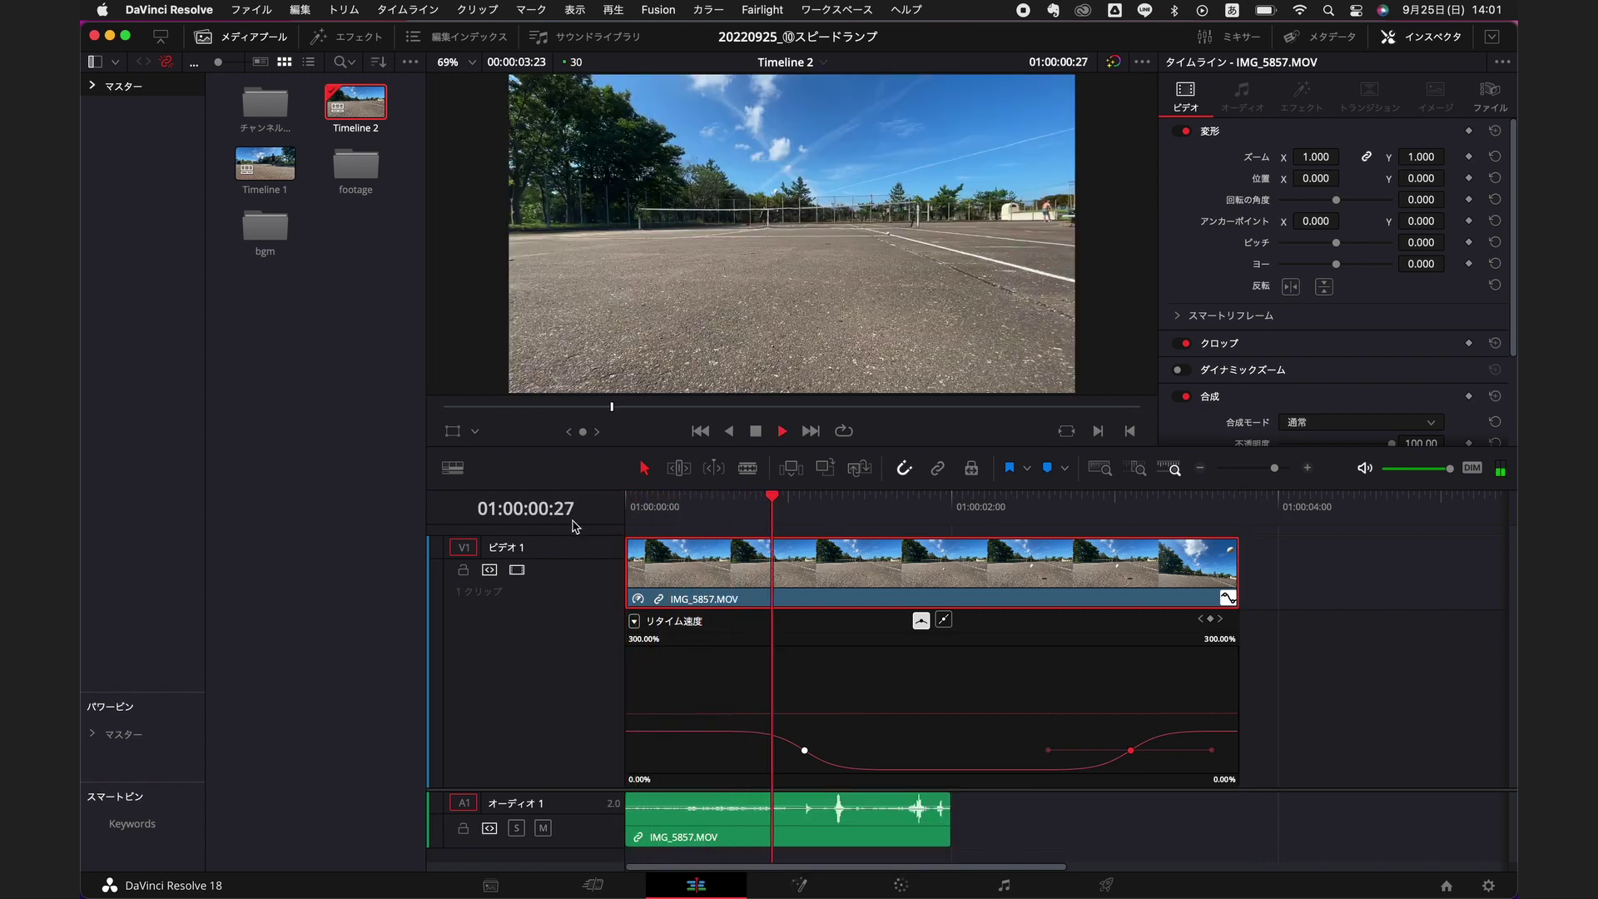